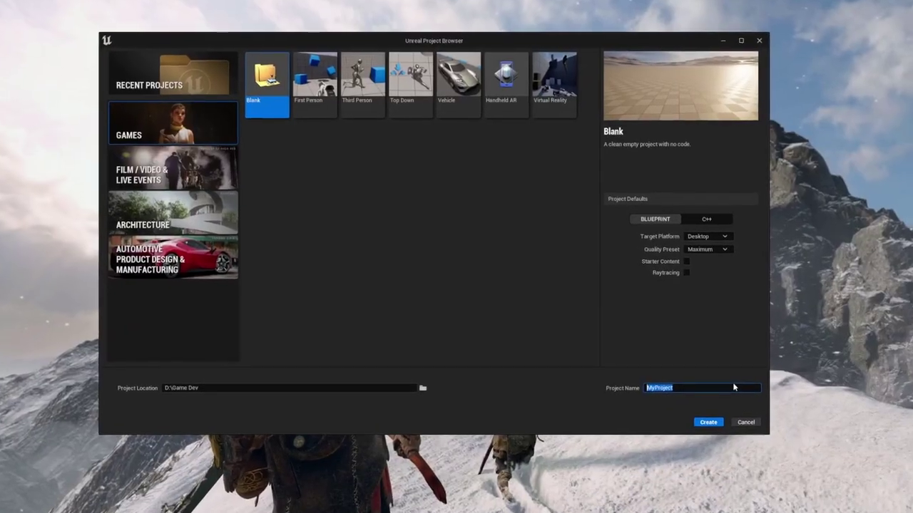
- Create a blank Blueprint project named 'TutorialPersonaje'
text(TutorialPe)
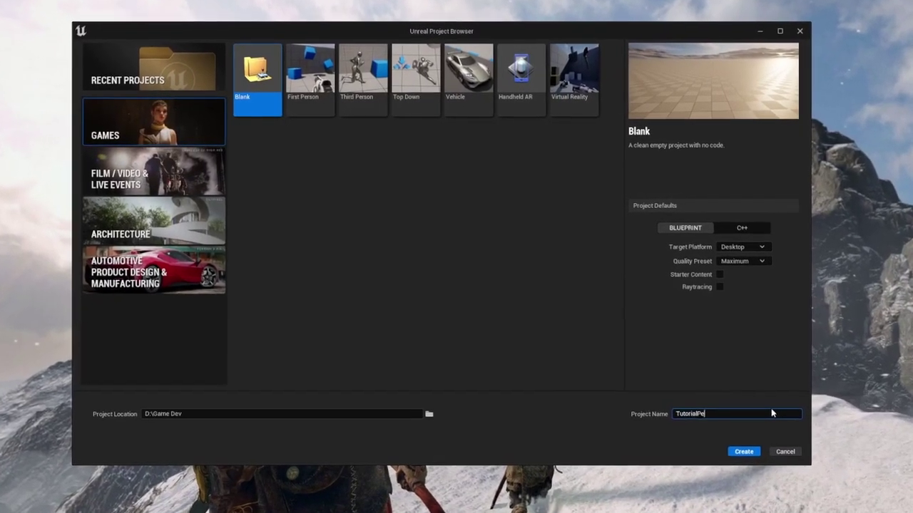
text(rsonaje)
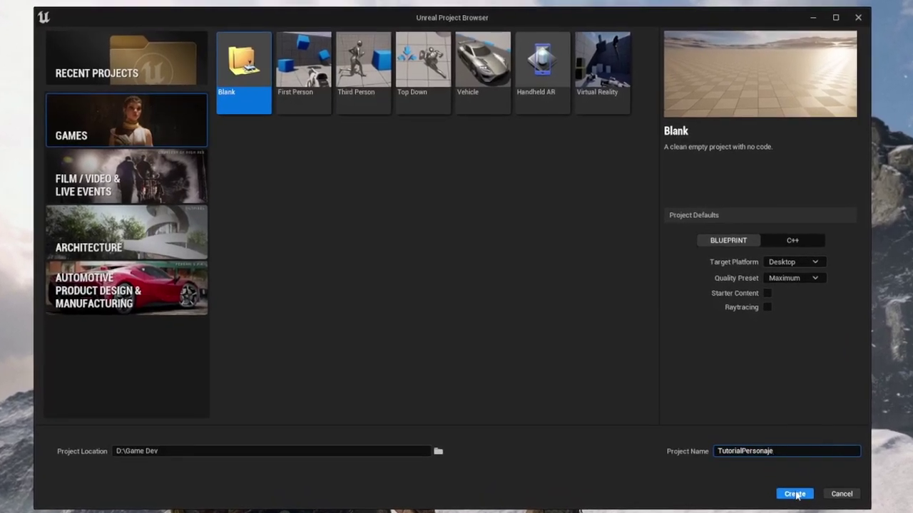
click(795, 494)
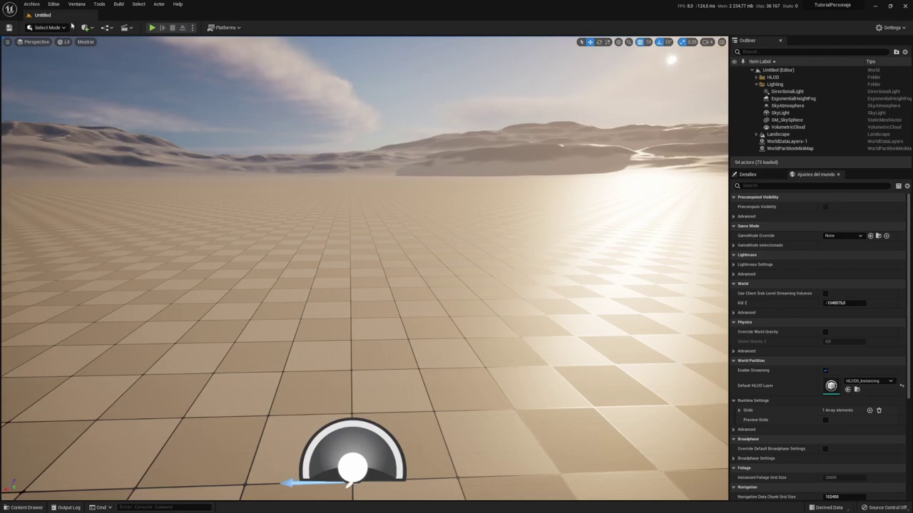
- Start a new untitled level from the Basic level template
click(31, 4)
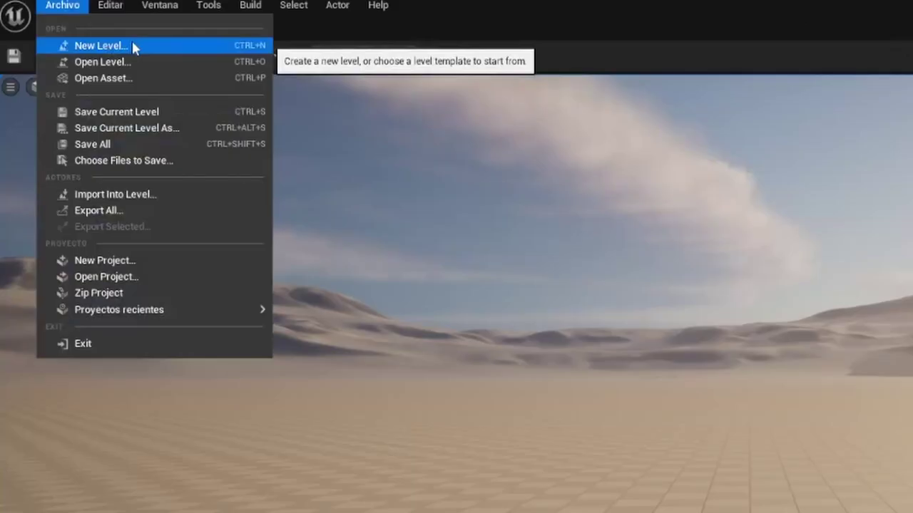
click(135, 48)
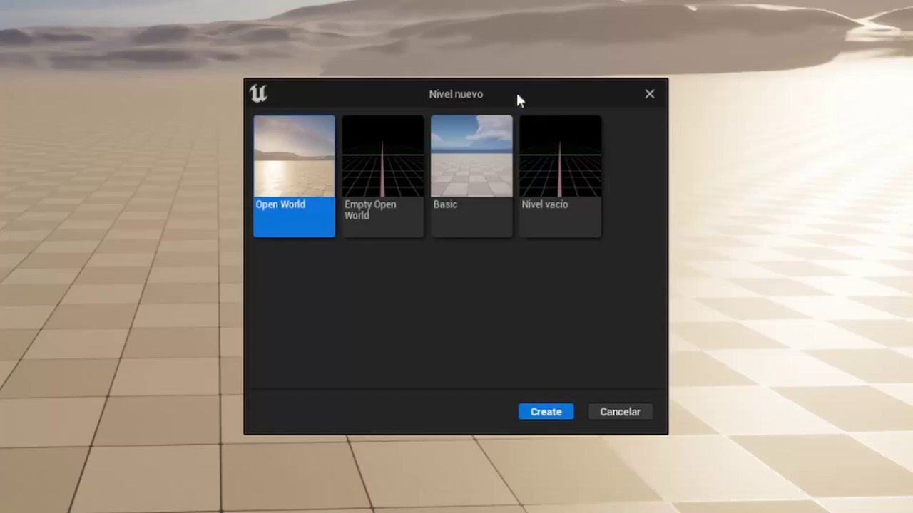
double_click(497, 183)
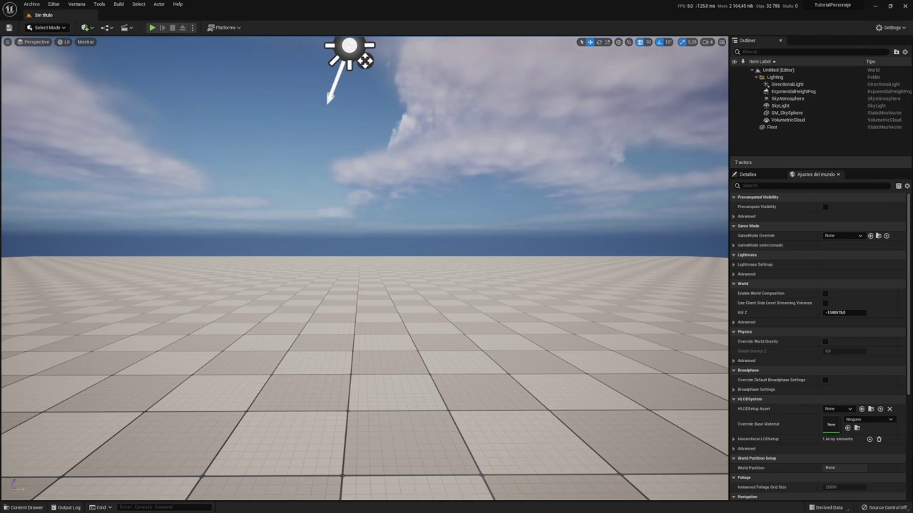
- Create a folder named 'Blueprints' under Content and open it
click(26, 508)
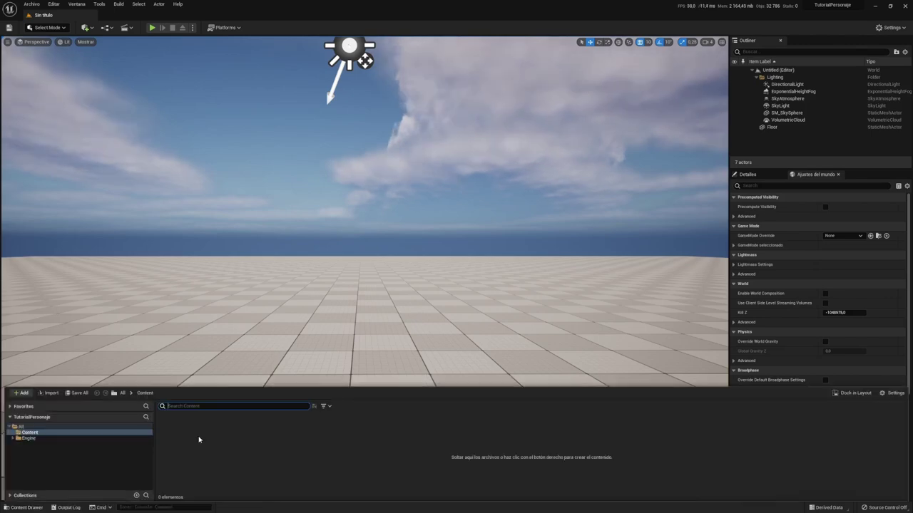
right_click(252, 435)
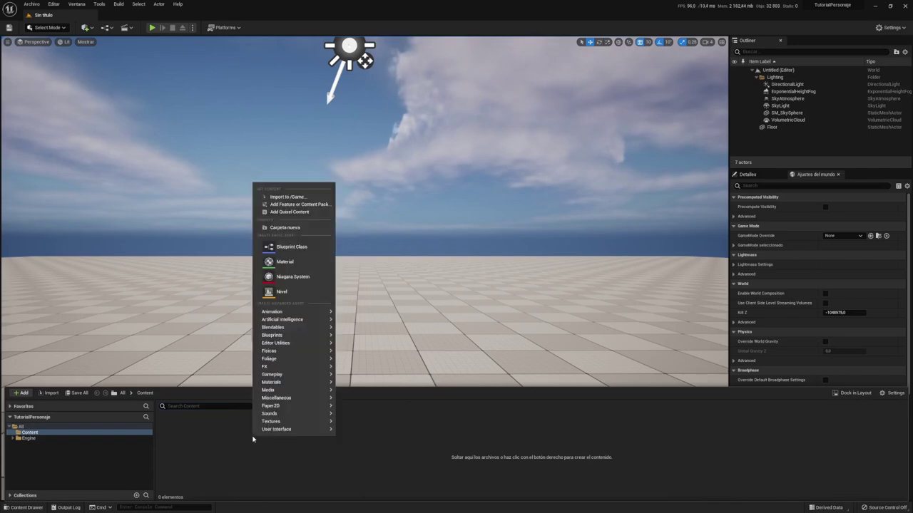
click(303, 228)
text(B)
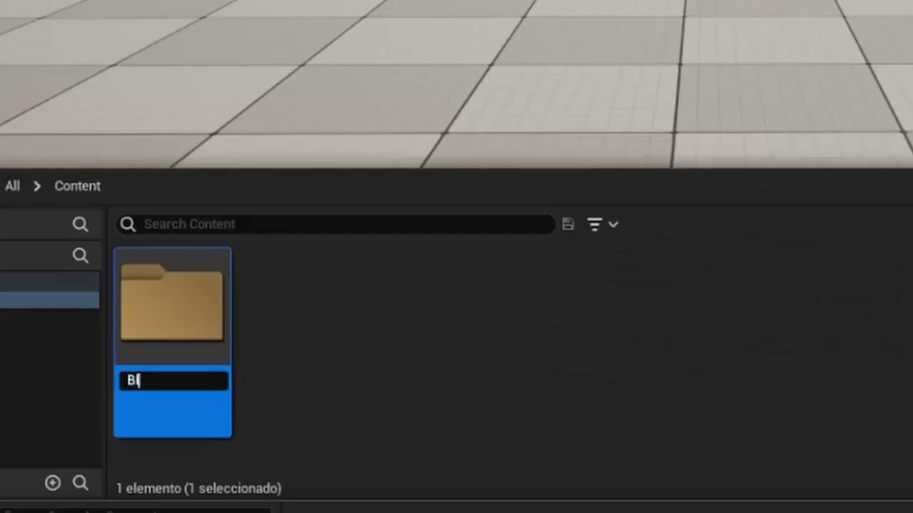
text(lueprints)
key(Return)
double_click(180, 435)
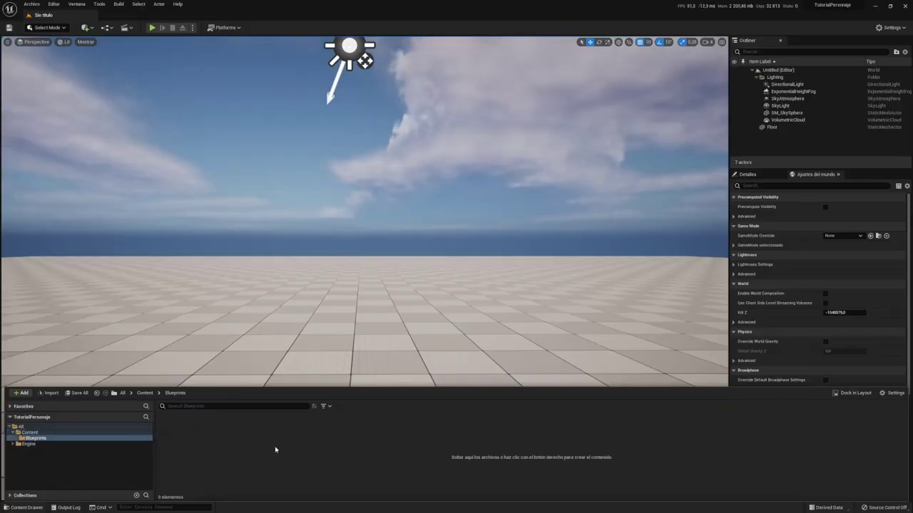
right_click(253, 449)
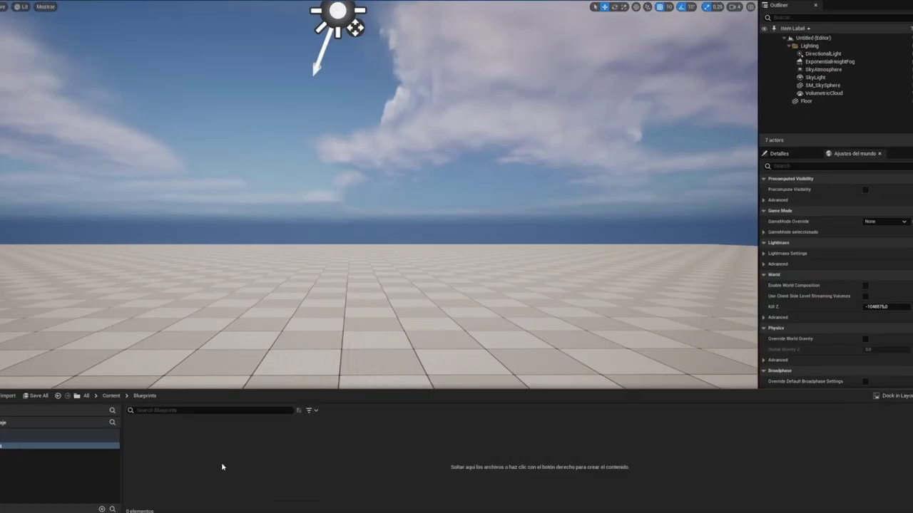
- Create a Blueprint class with Character as parent, named BP_PersonajeCubo
right_click(222, 467)
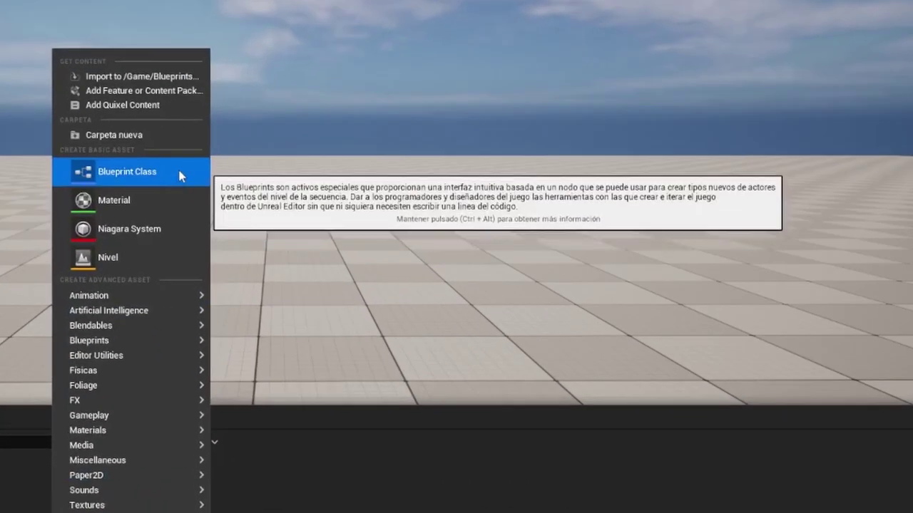
click(180, 176)
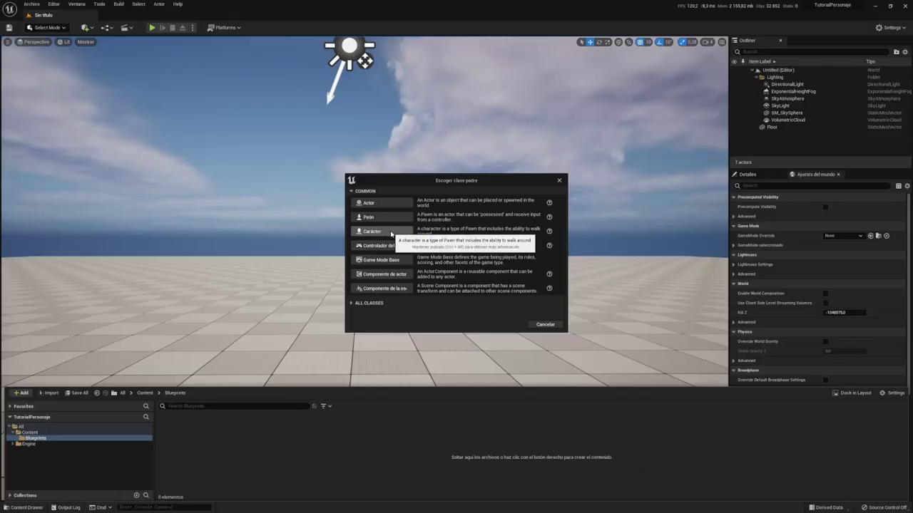
click(390, 231)
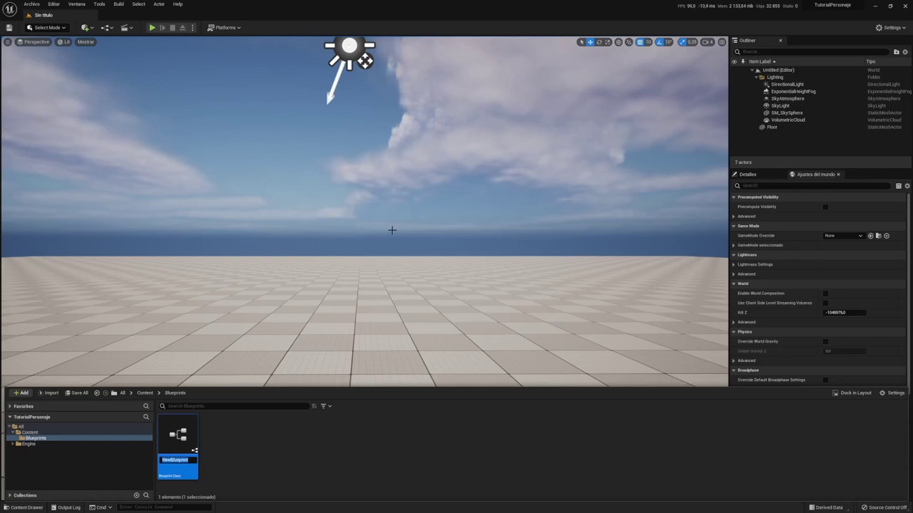
text(BP_)
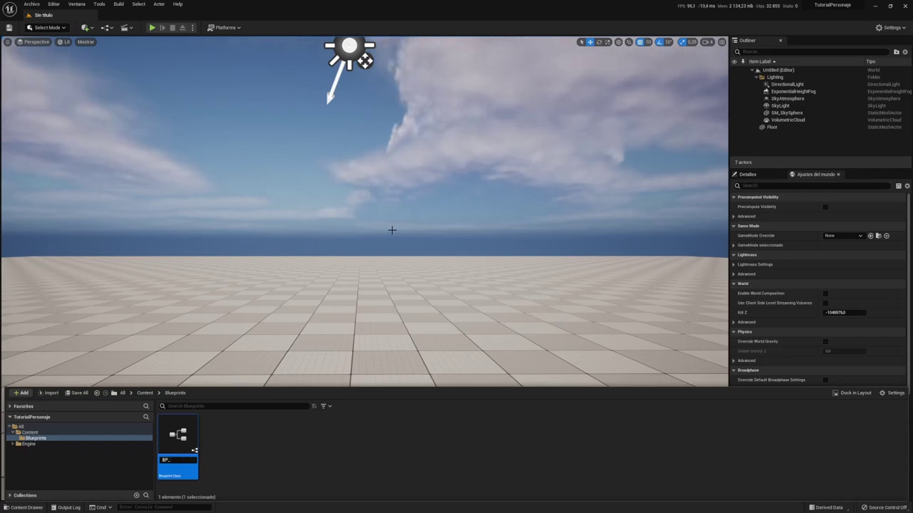
text(ersonaje)
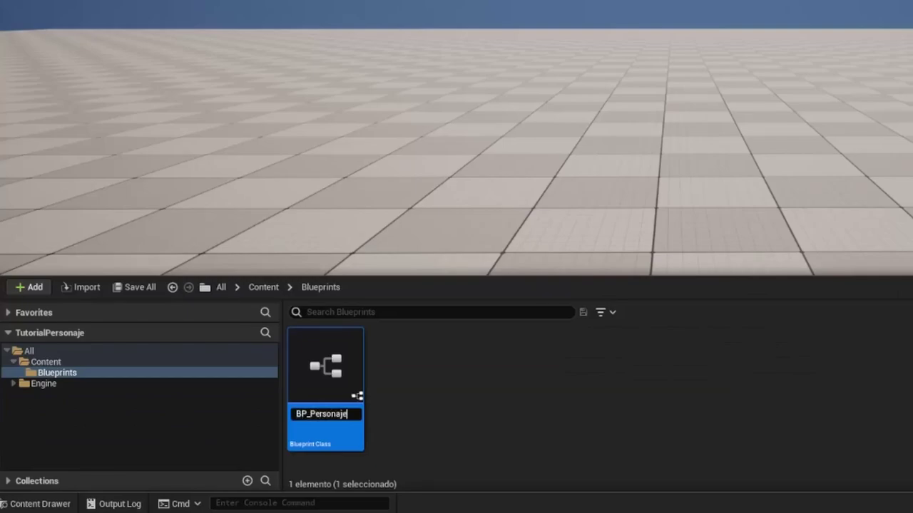
text(Cubo)
key(Return)
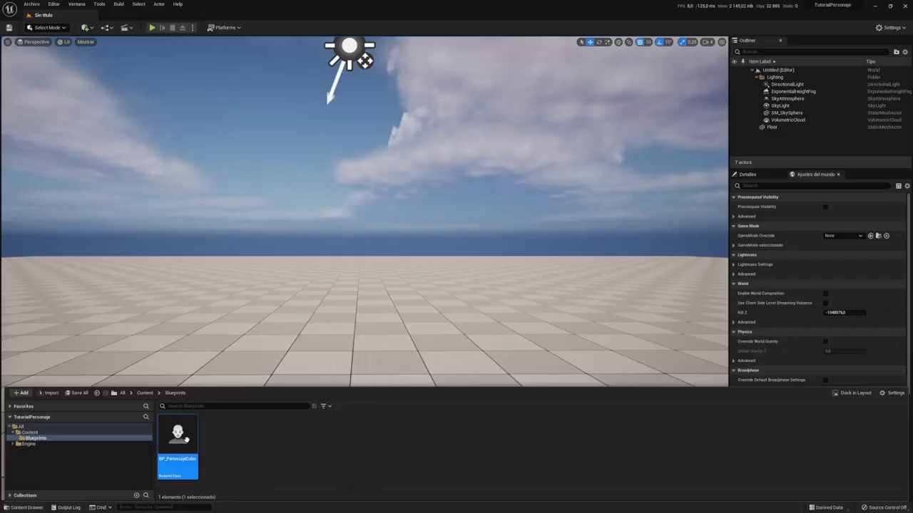
- Open BP_PersonajeCubo and add a Cube static mesh component to it
double_click(204, 435)
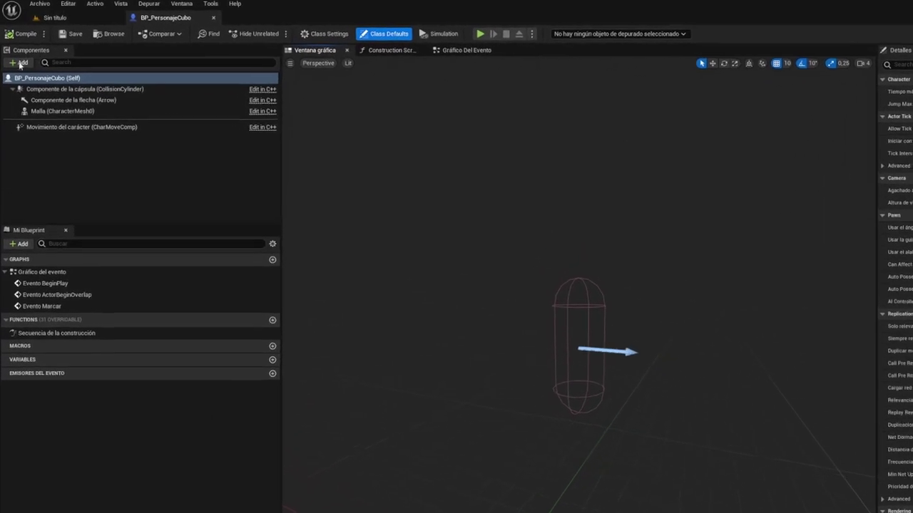
click(20, 65)
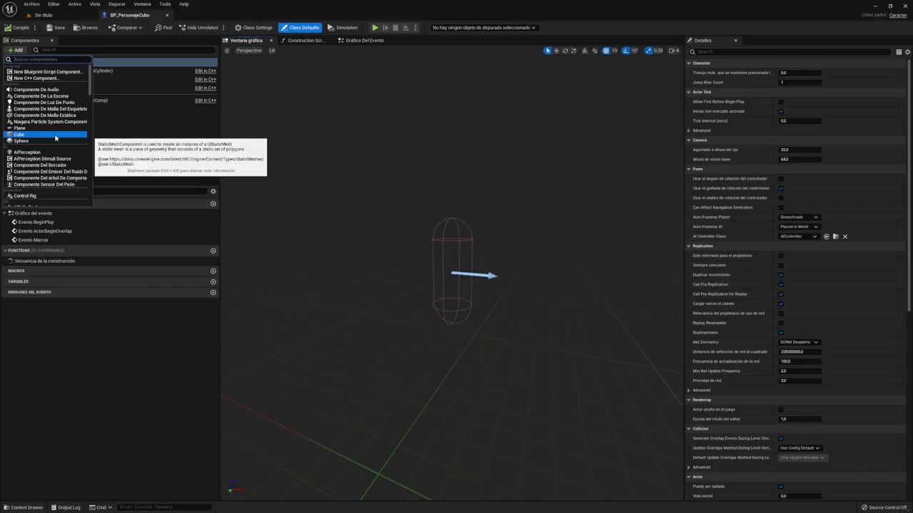
click(78, 204)
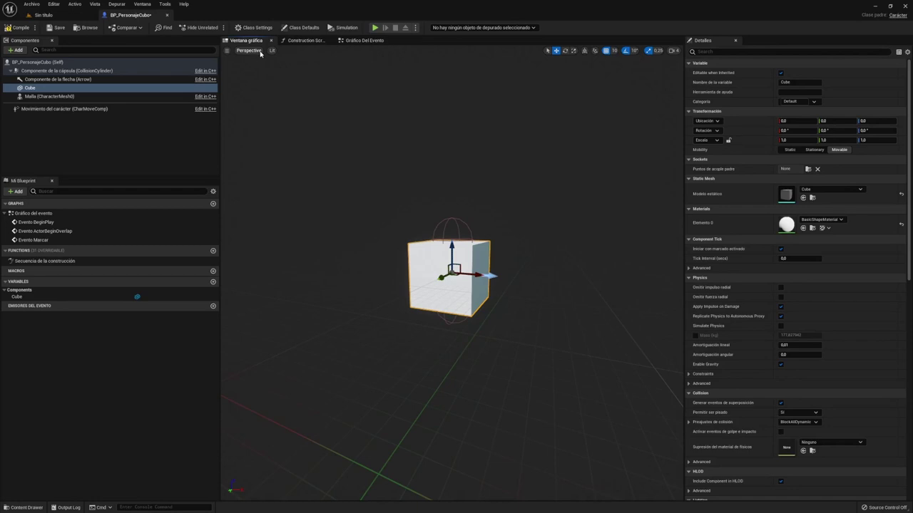
- In the Left view, lower the cube to Z -37.88 inside the capsule, then return to Perspective
click(249, 50)
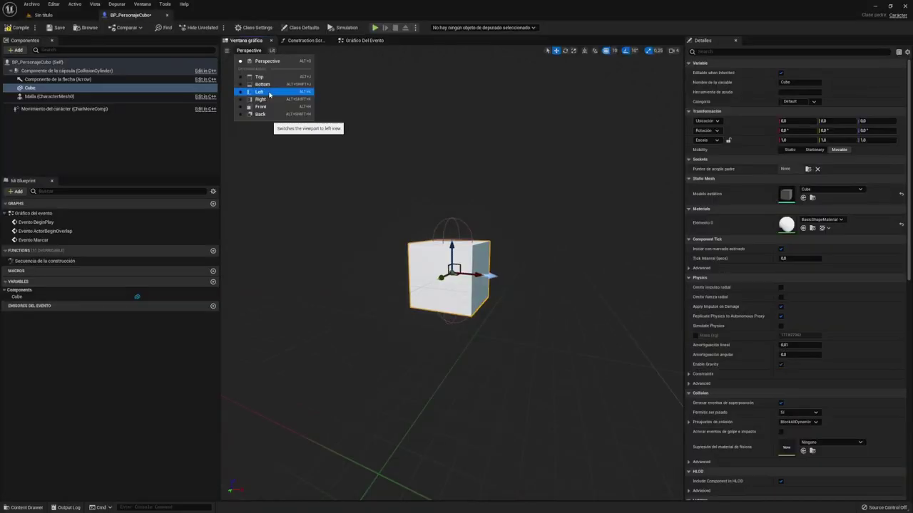
click(260, 92)
scroll(452, 280, up, 4)
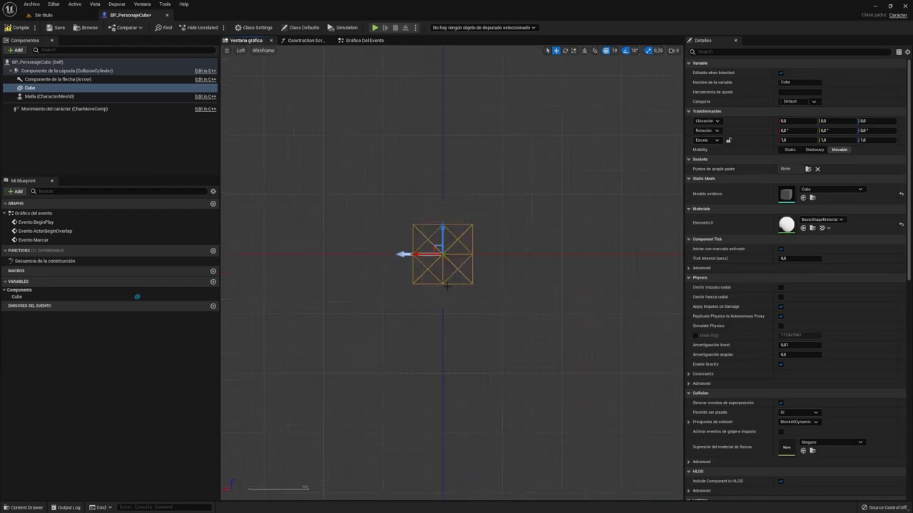
scroll(459, 237, up, 2)
scroll(491, 212, up, 2)
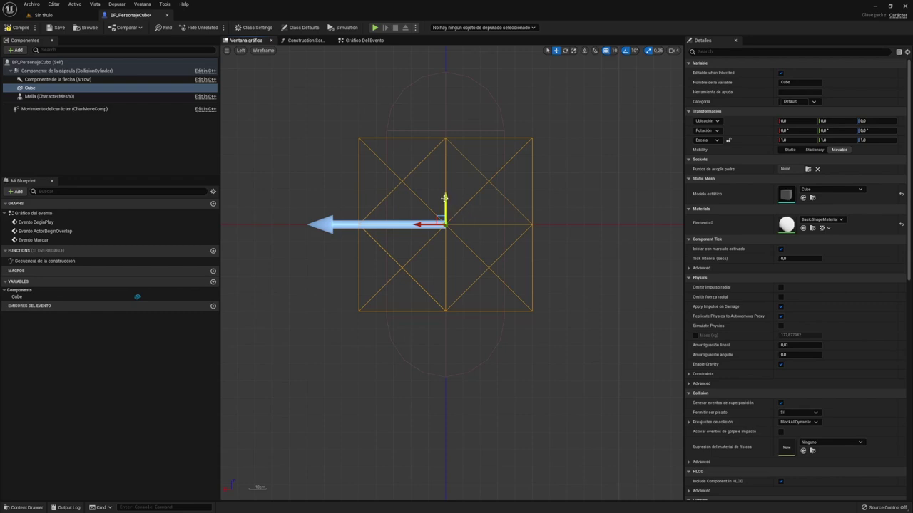
drag(444, 201, 451, 264)
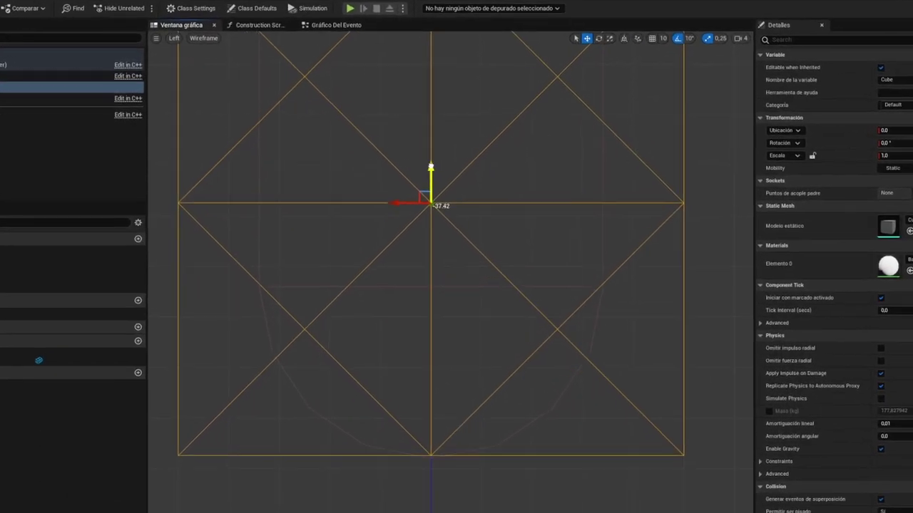
drag(430, 176, 431, 180)
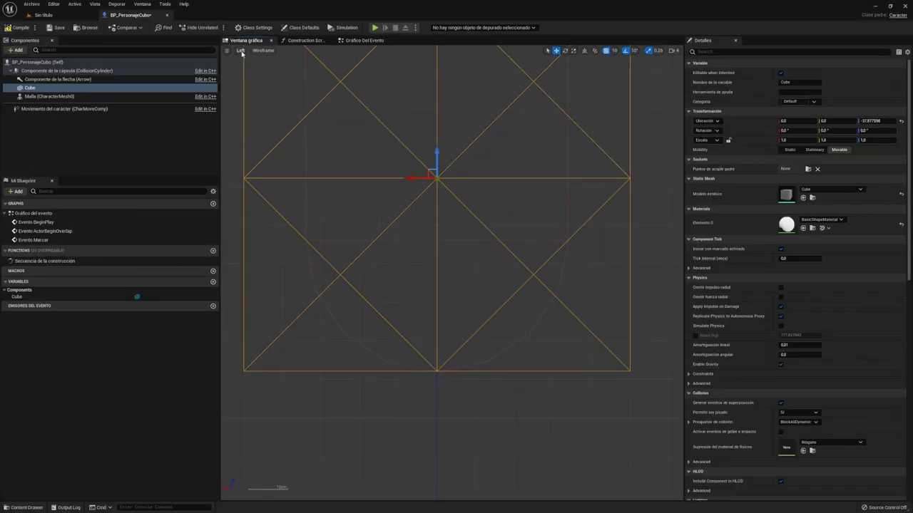
click(242, 52)
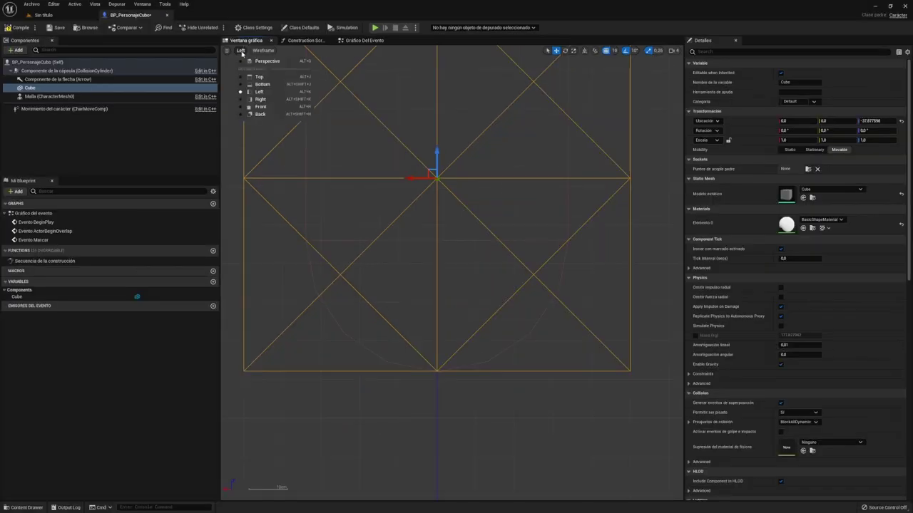
click(264, 63)
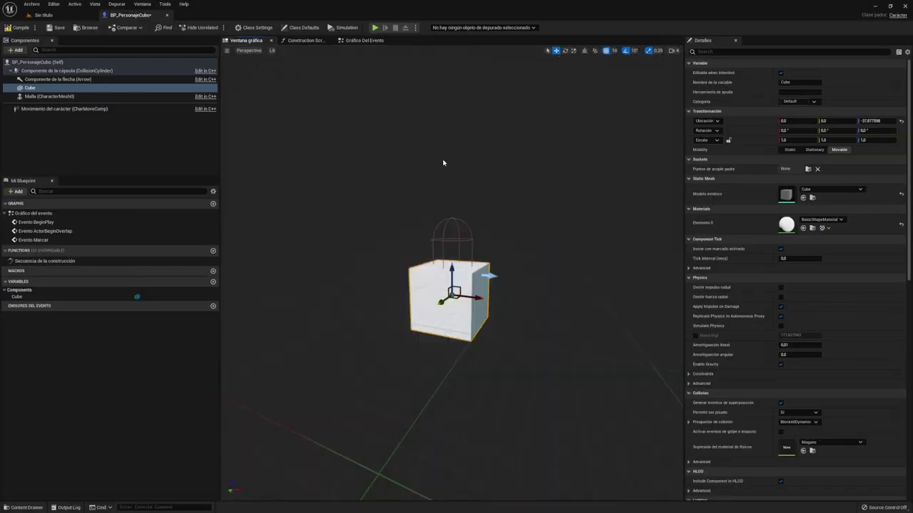
- Compile, save and close BP_PersonajeCubo, then play-test the level
click(16, 28)
click(56, 28)
click(167, 15)
click(154, 28)
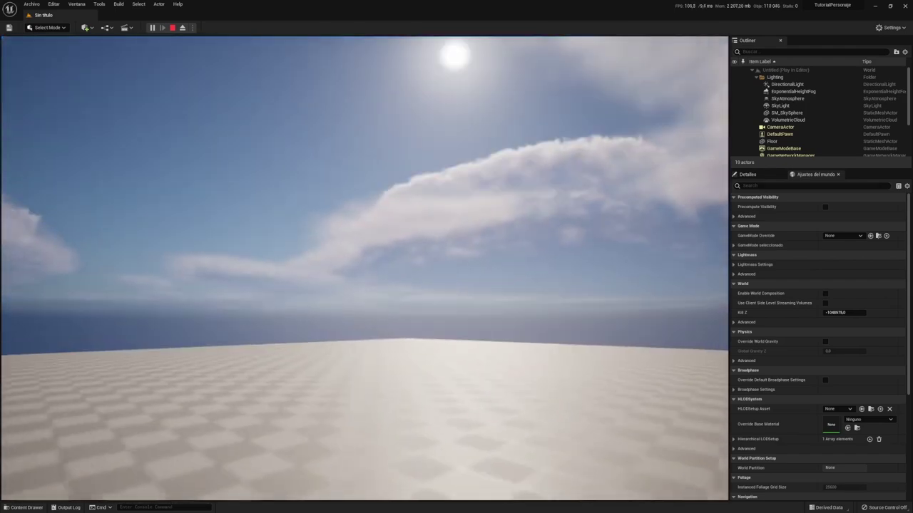
key(Escape)
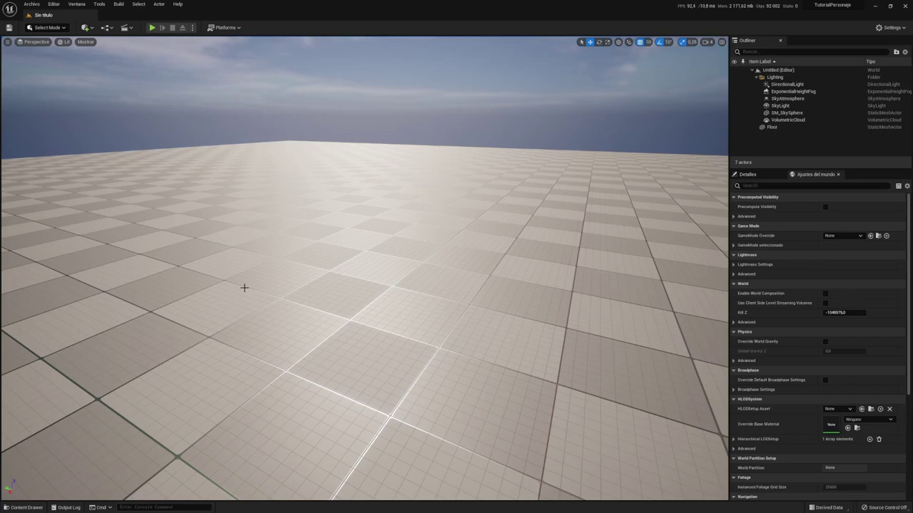
- Place a Player Start actor in the level and run a quick test play
click(90, 29)
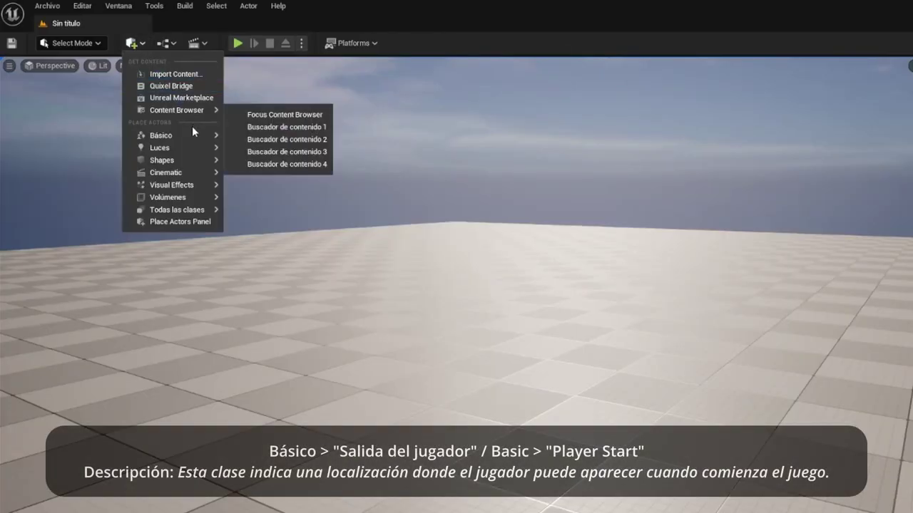
mouse_move(118, 85)
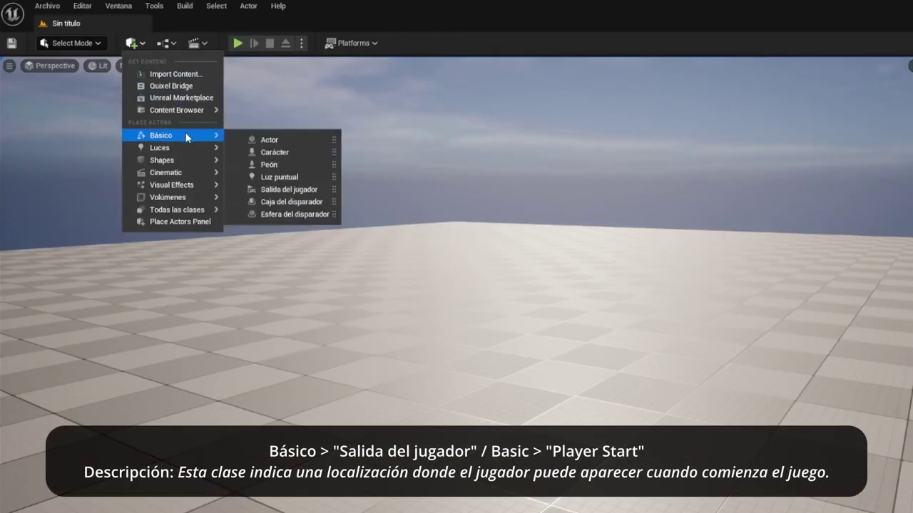
click(324, 190)
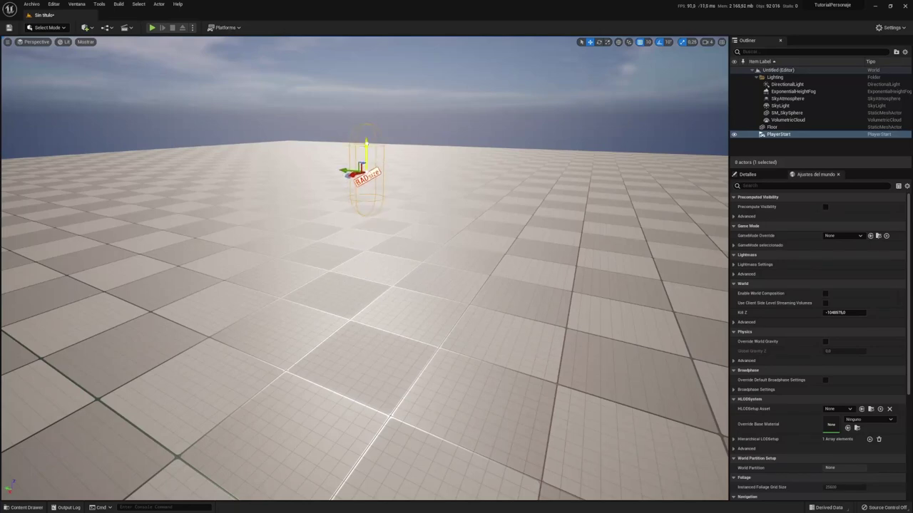
click(153, 28)
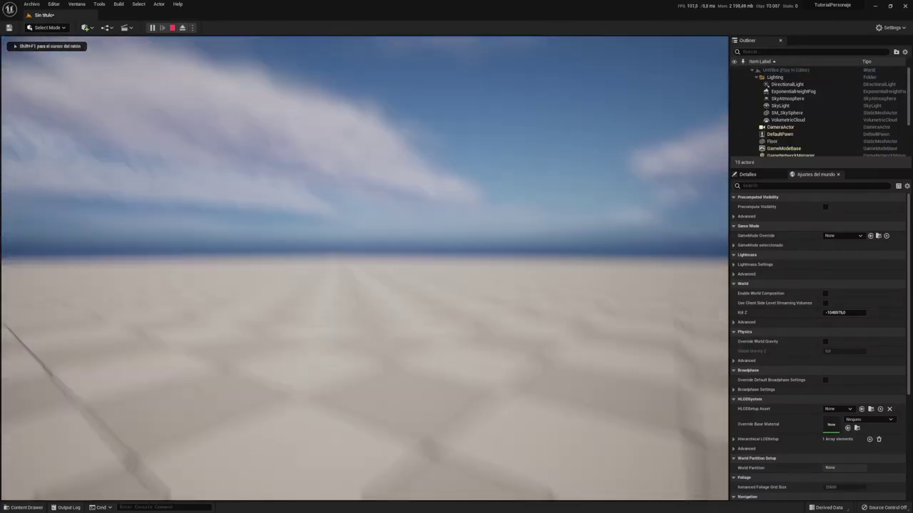
key(Escape)
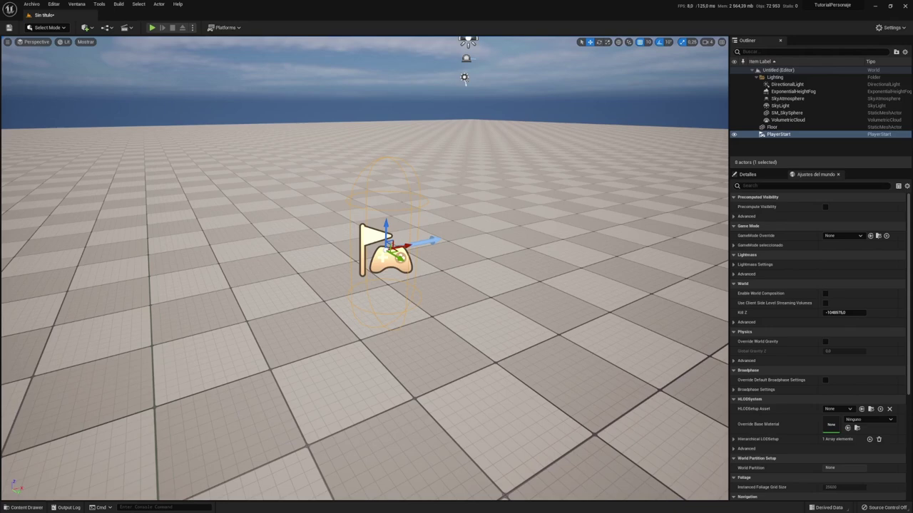
- Create a Game Mode Base Blueprint called GM_JuegoCubo in the Blueprints folder and open it
click(25, 508)
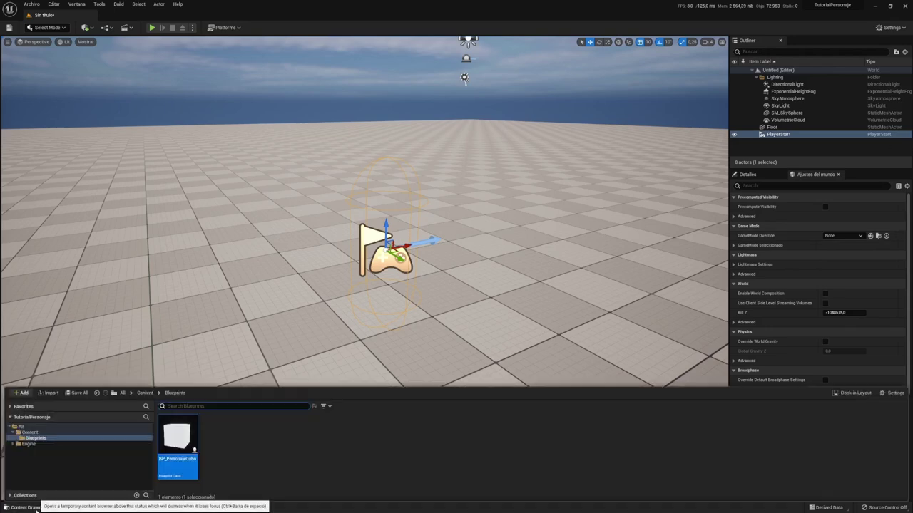
right_click(241, 446)
click(268, 253)
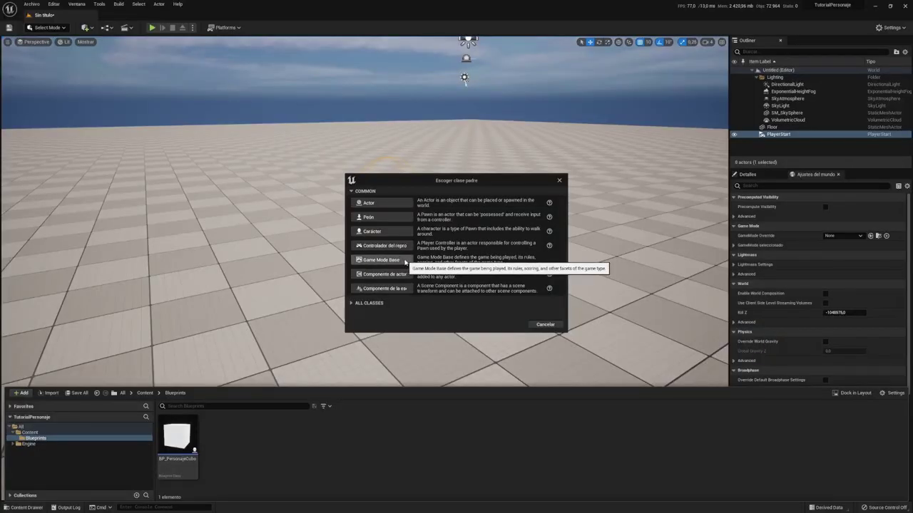
click(403, 261)
text(GM_Jueg)
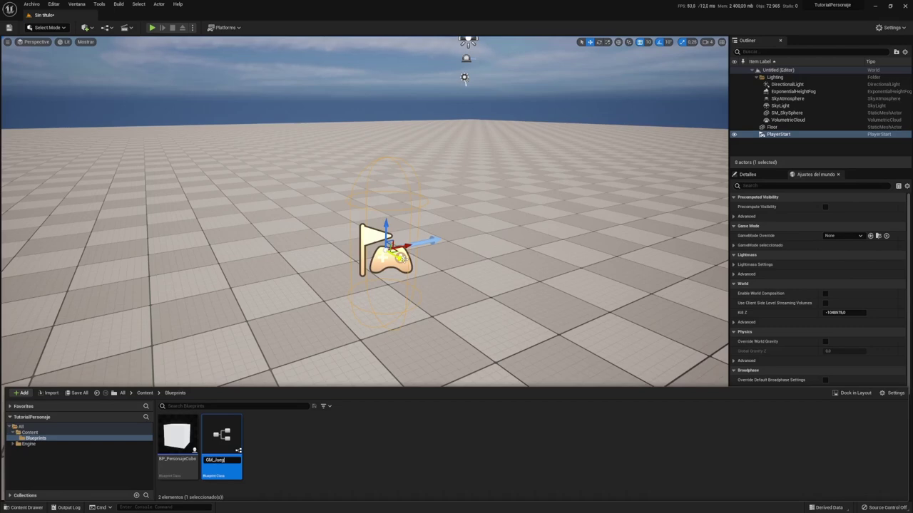
text(Cub)
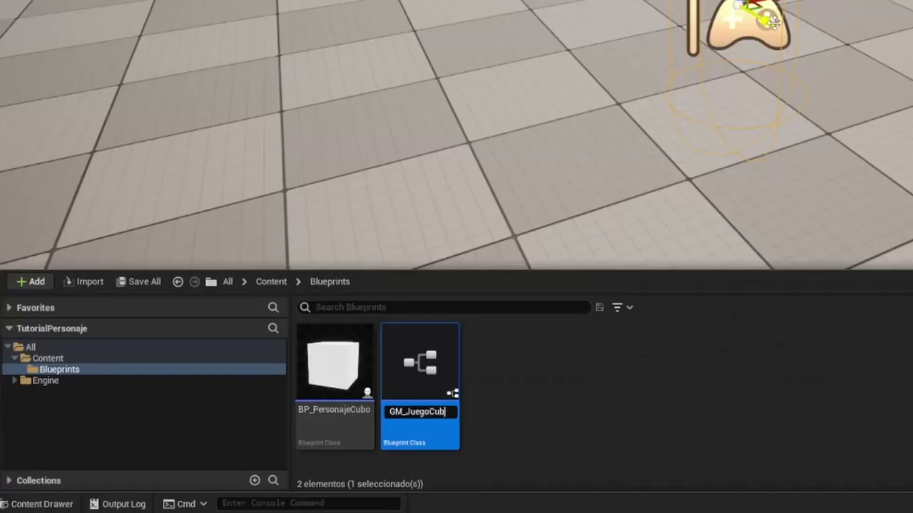
text(o)
key(Return)
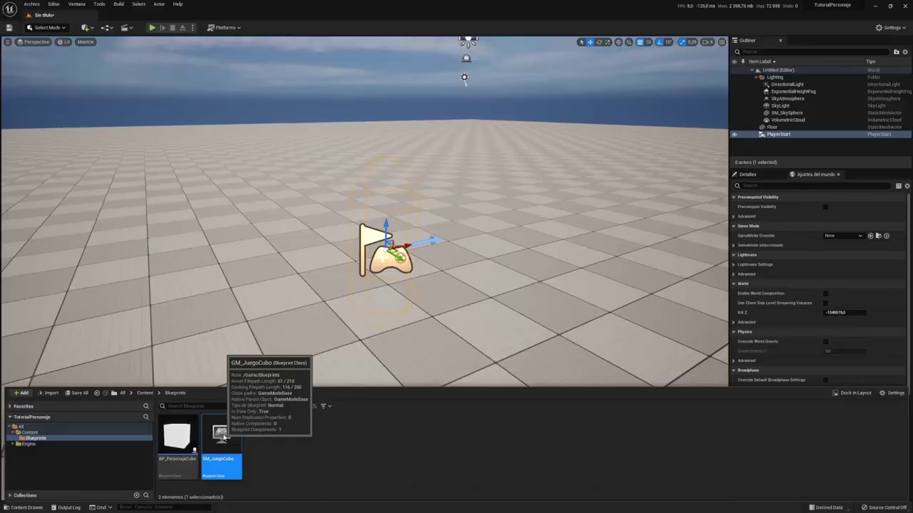
double_click(420, 364)
- Set GM_JuegoCubo's Default Pawn Class to BP_PersonajeCubo, compile, and close the editor
double_click(202, 100)
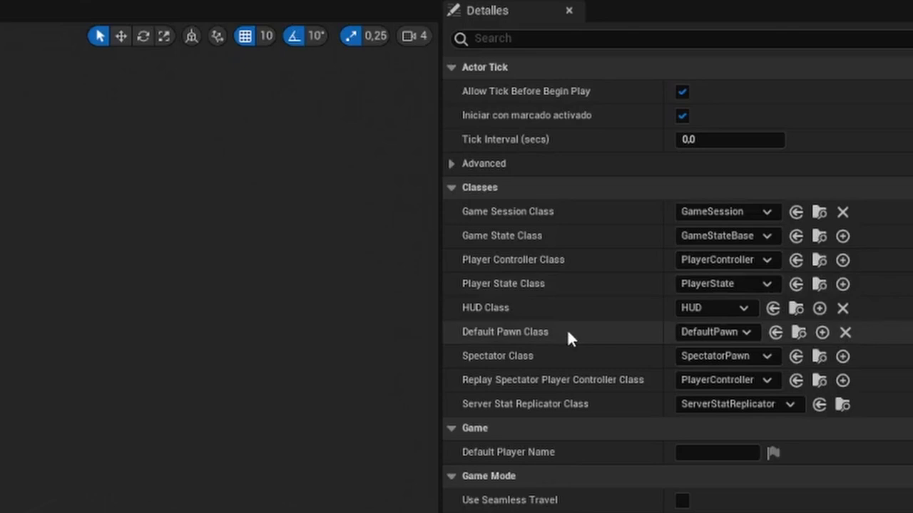
click(728, 333)
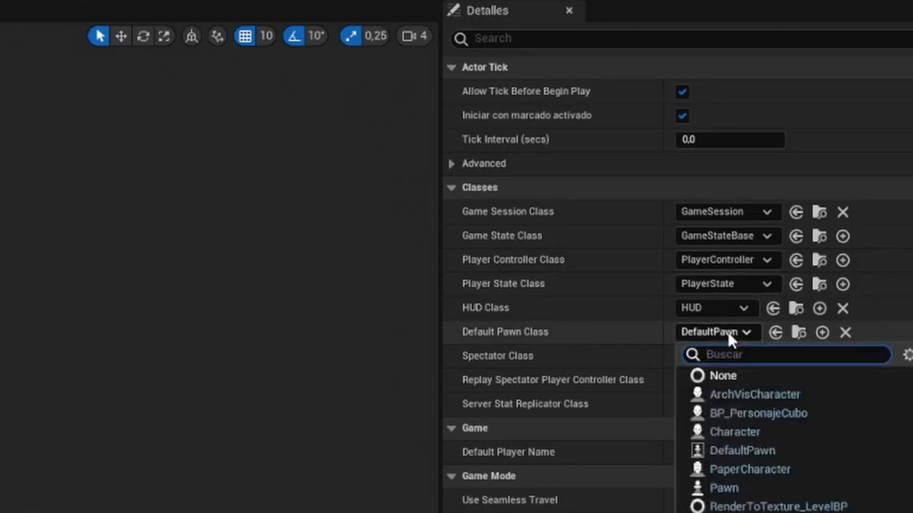
click(825, 414)
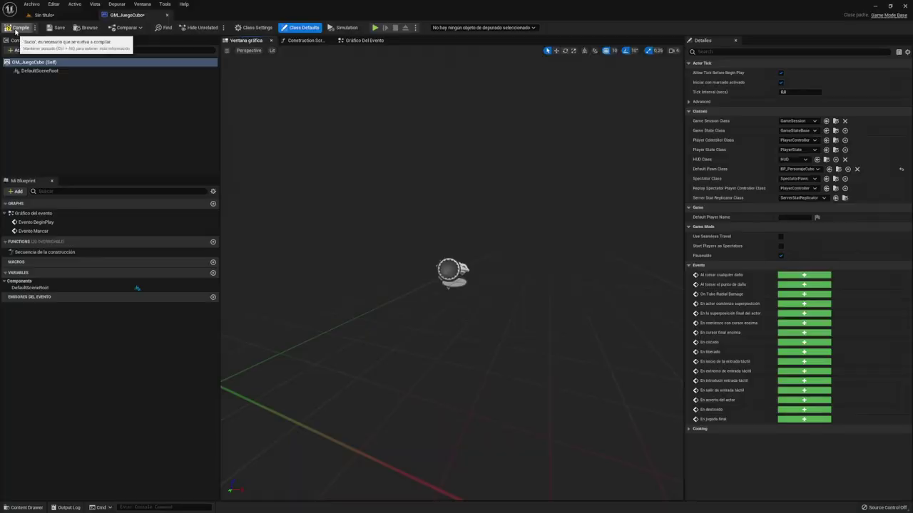
click(17, 30)
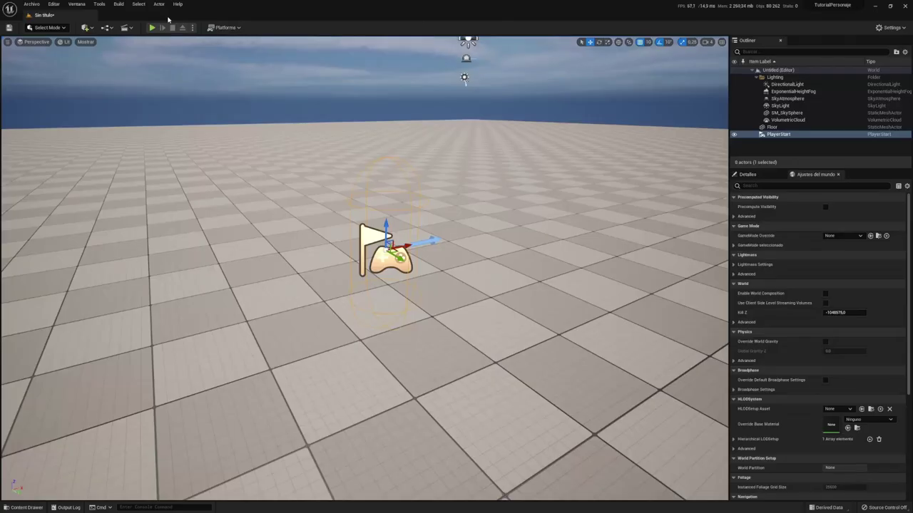
click(167, 15)
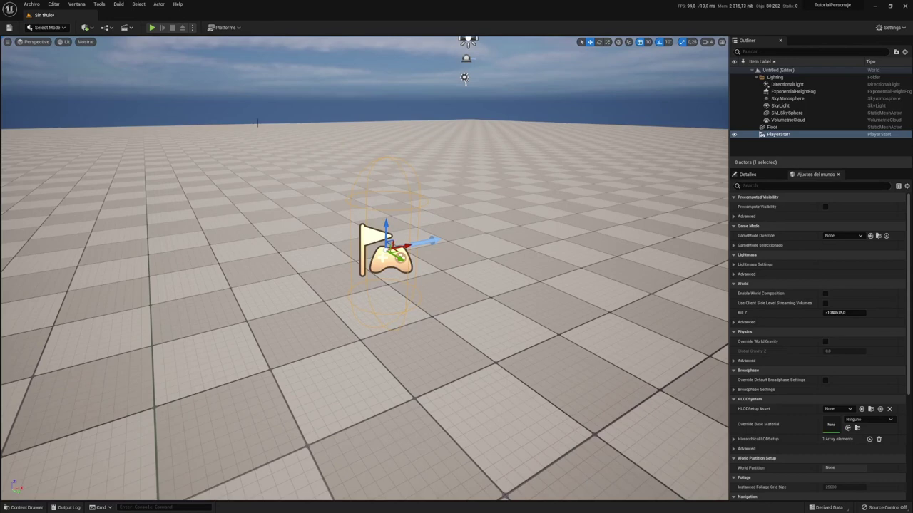
- In World Settings, set the GameMode Override to GM_JuegoCubo
click(83, 5)
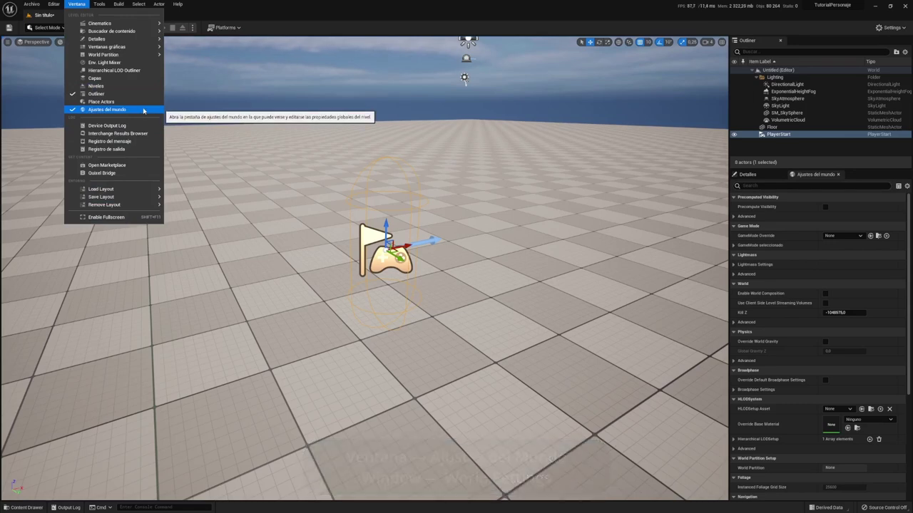
click(144, 110)
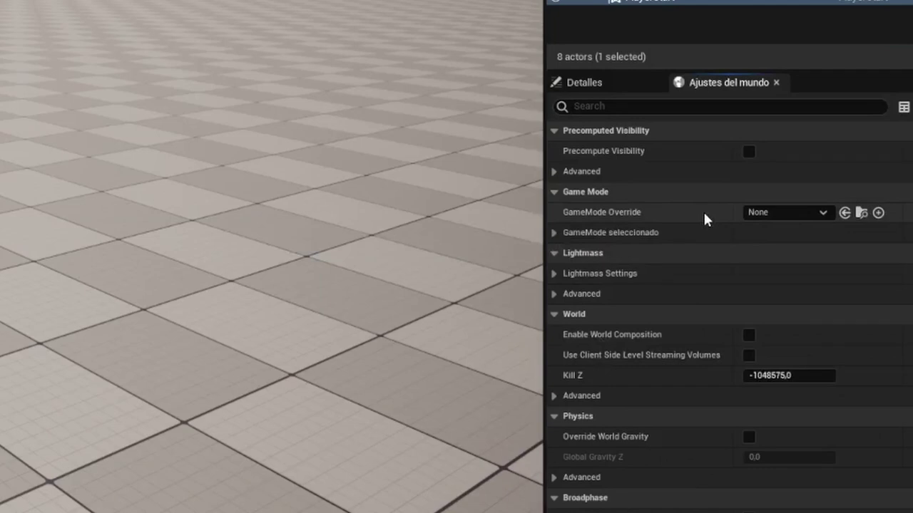
click(808, 212)
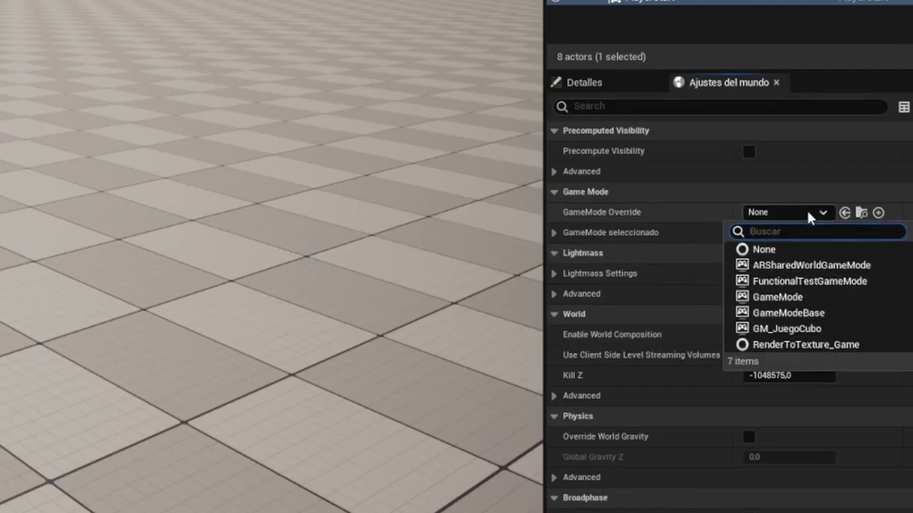
click(832, 328)
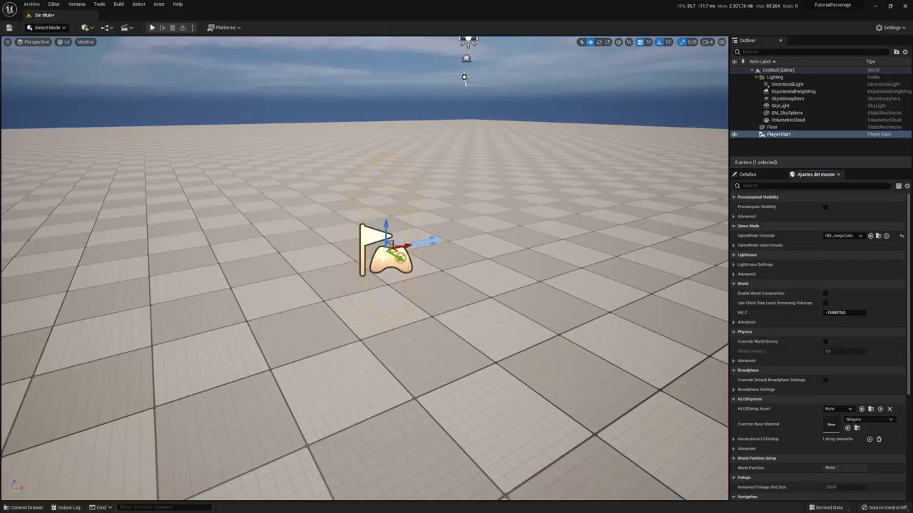
- Play-test the level twice to confirm the cube character spawns
click(151, 28)
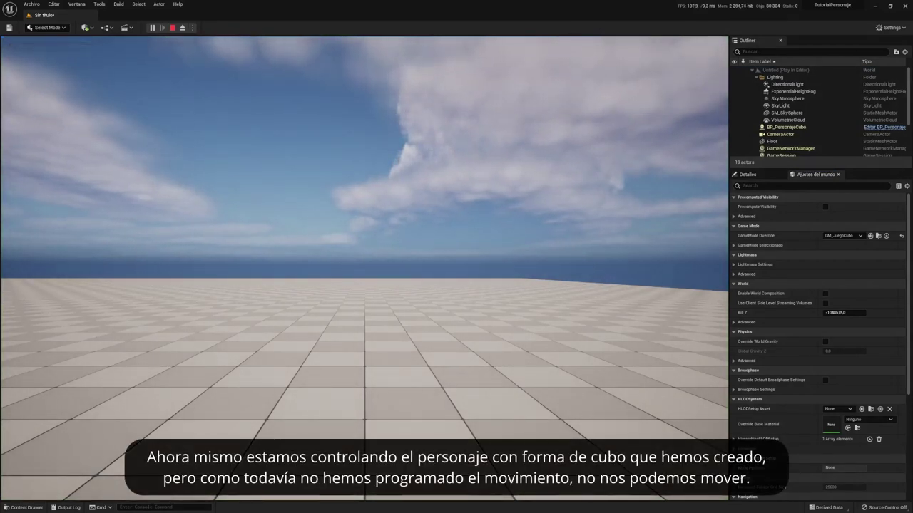
key(Escape)
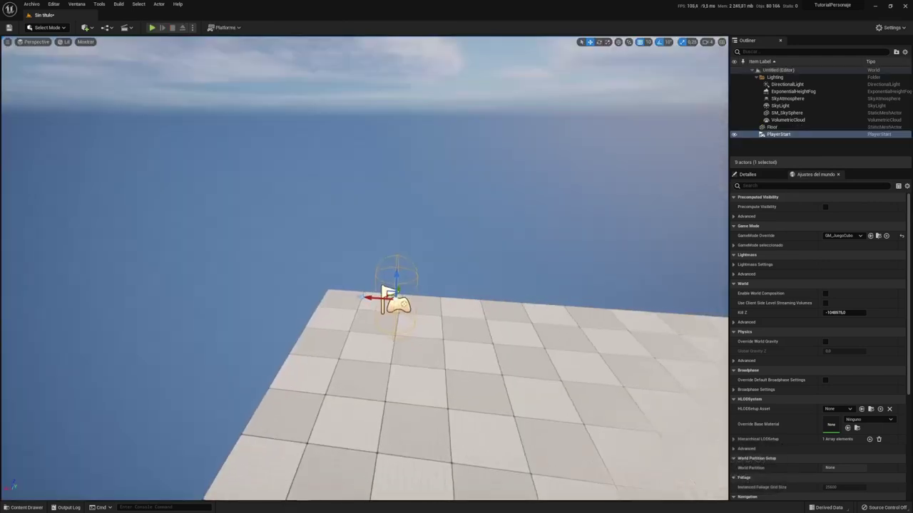
click(152, 28)
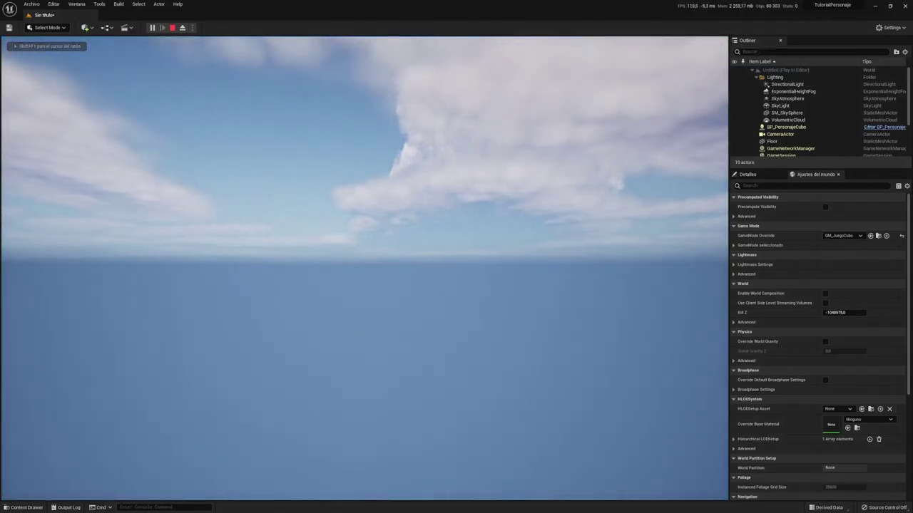
key(Escape)
scroll(312, 208, down, 4)
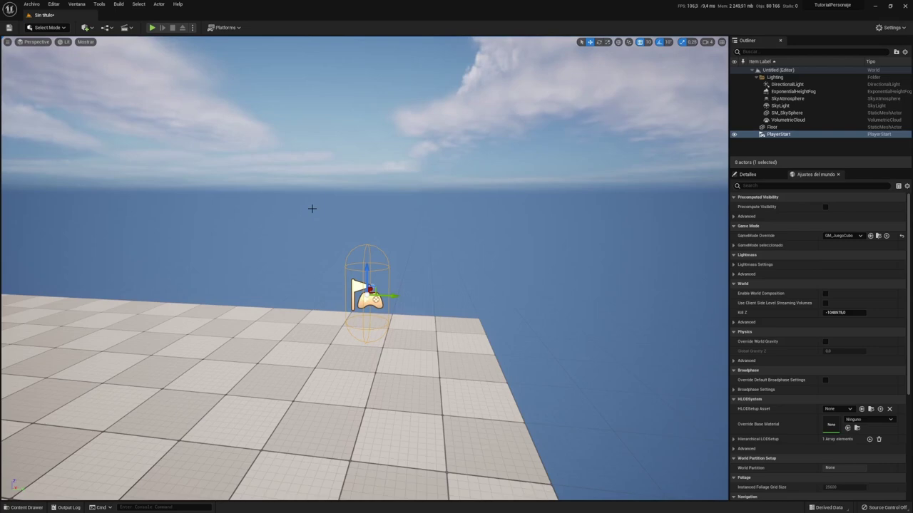
- Open BP_PersonajeCubo from the Content Drawer in its Ventana gráfica preview
click(32, 508)
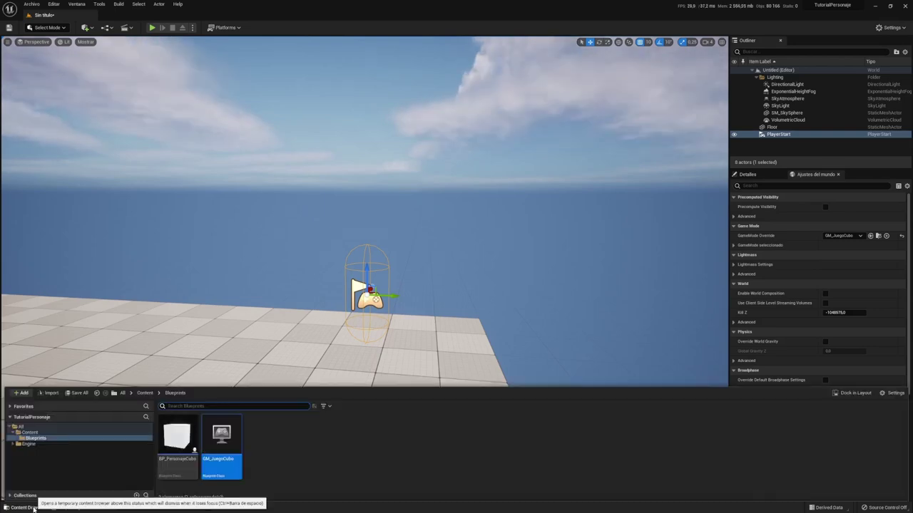
double_click(179, 438)
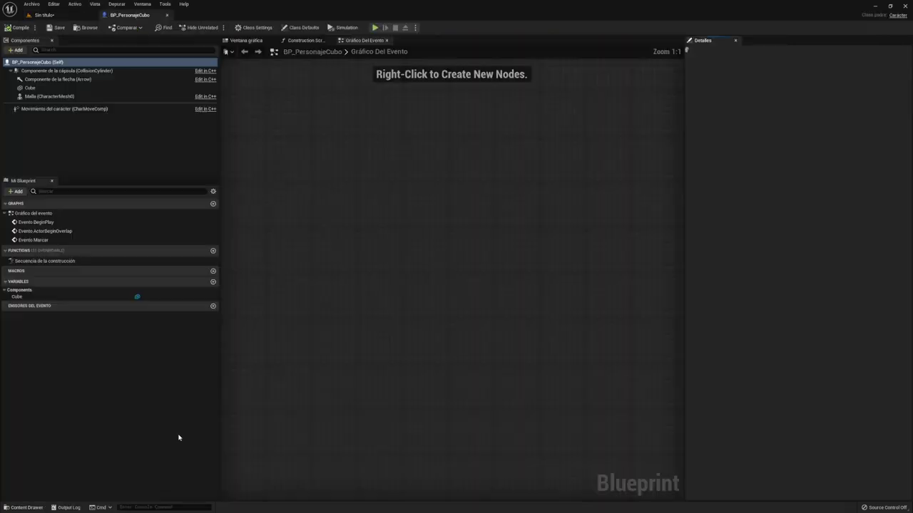
click(255, 43)
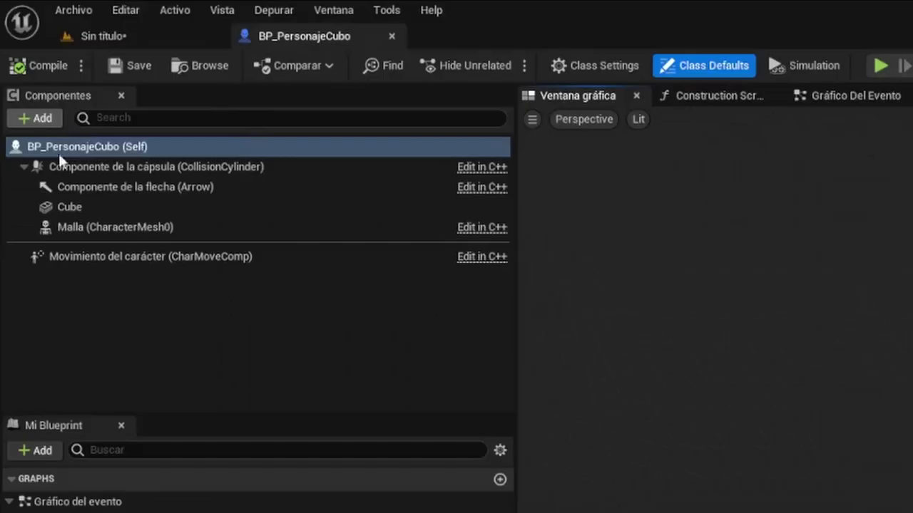
- Add a Camera component and move it behind and above the cube to -170, 0, 60
click(20, 50)
scroll(168, 272, down, 5)
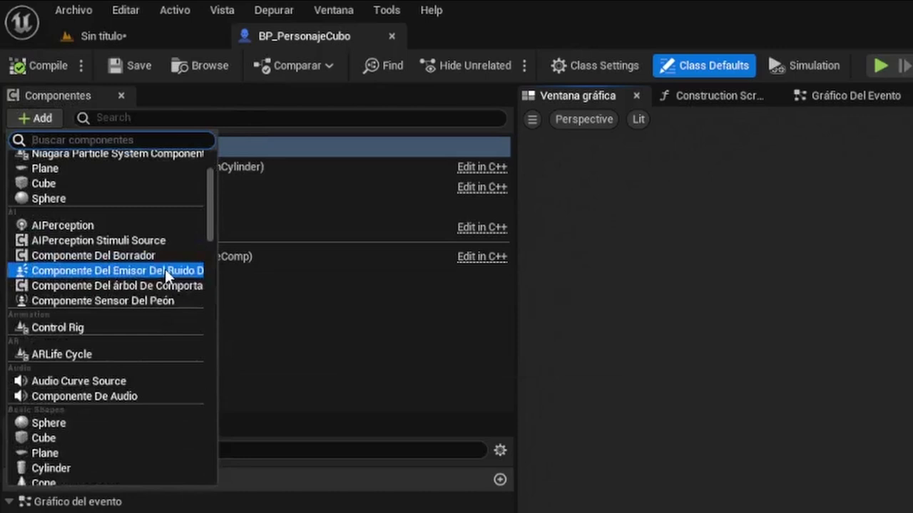
scroll(166, 268, down, 7)
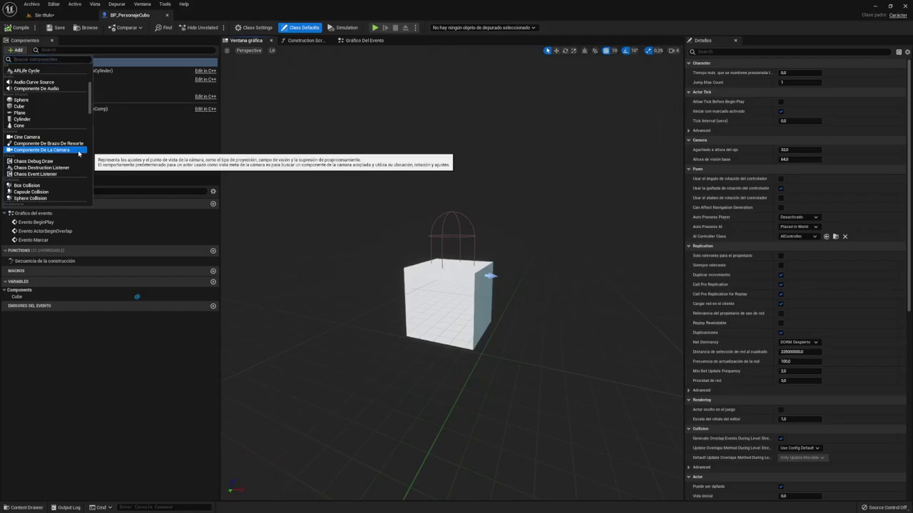
click(182, 353)
key(Return)
drag(476, 271, 389, 256)
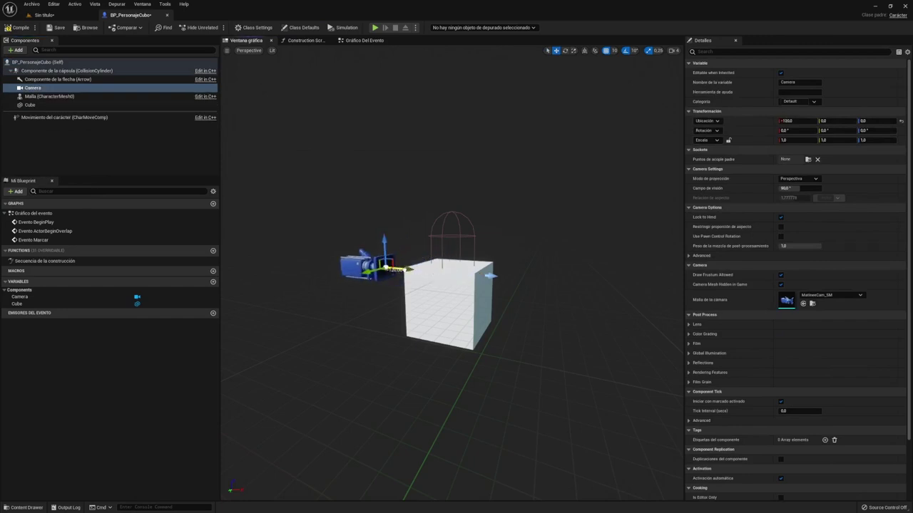
mouse_move(361, 225)
mouse_down()
mouse_move(355, 189)
mouse_move(345, 202)
mouse_up()
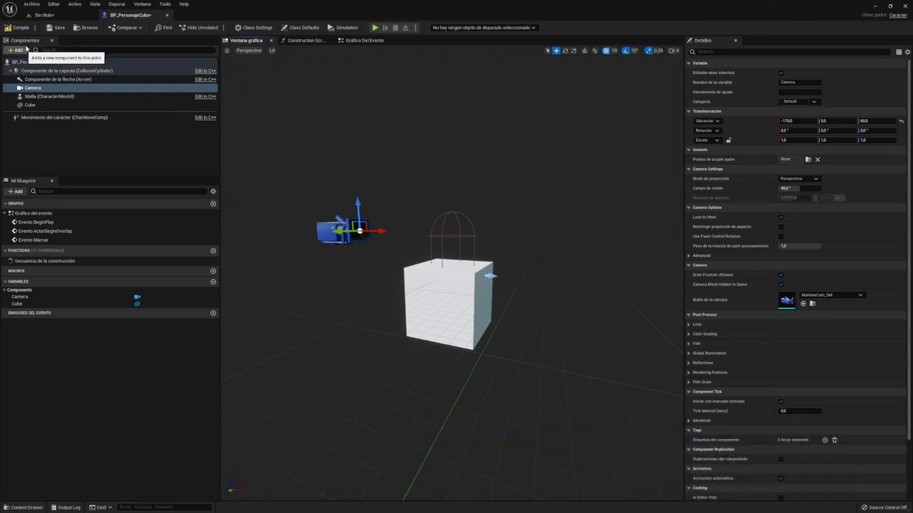
- Add a SpringArm component and attach it under the capsule component
click(16, 50)
scroll(59, 123, down, 3)
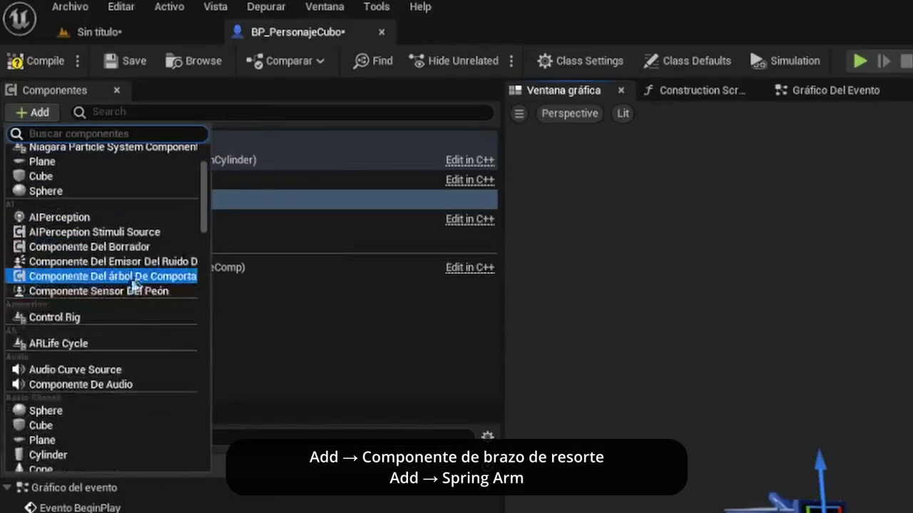
scroll(59, 121, down, 2)
scroll(133, 275, down, 3)
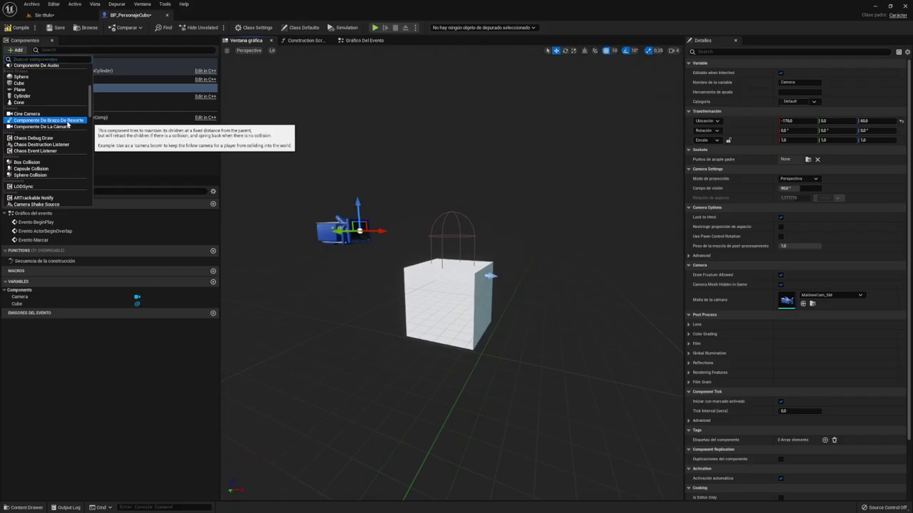
click(68, 125)
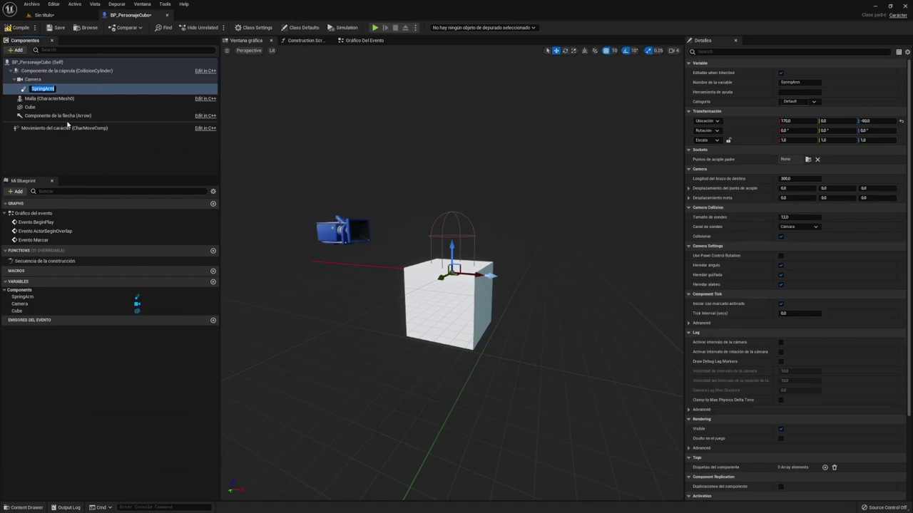
key(Return)
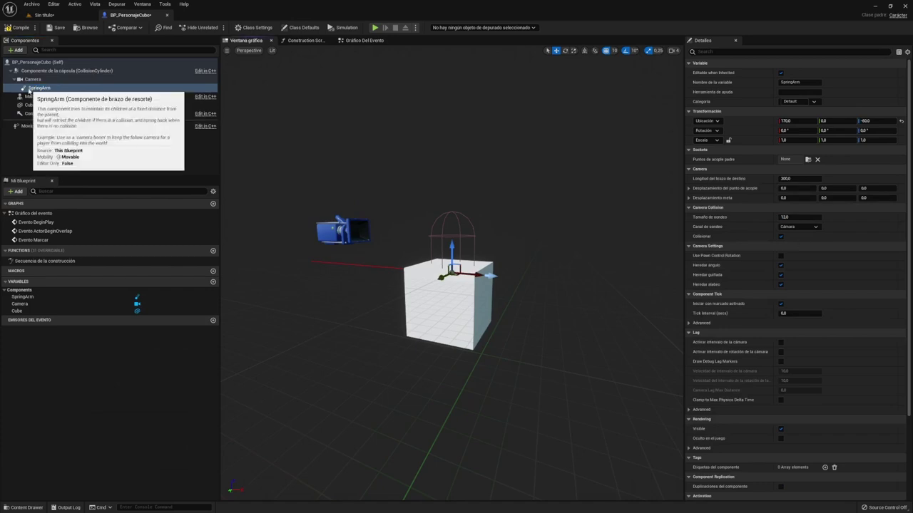
mouse_move(32, 88)
mouse_down()
mouse_move(43, 71)
mouse_move(68, 71)
mouse_up()
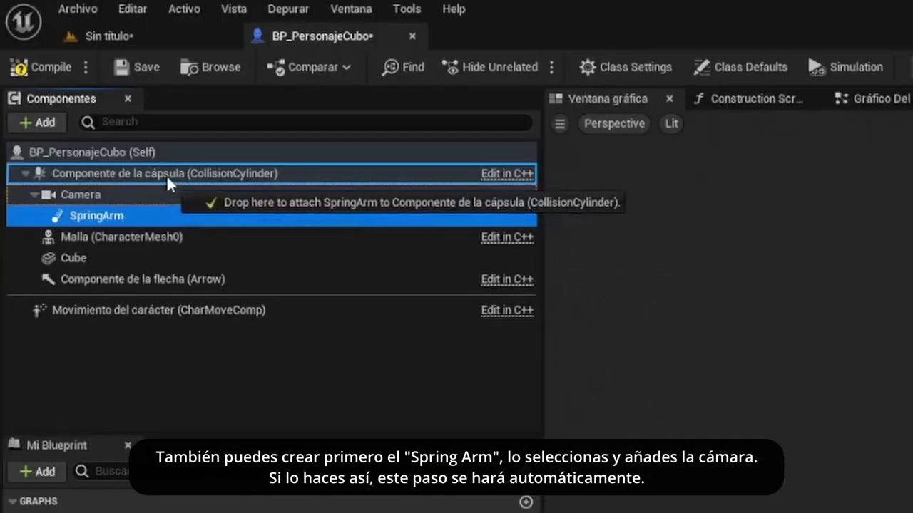
drag(166, 175, 166, 175)
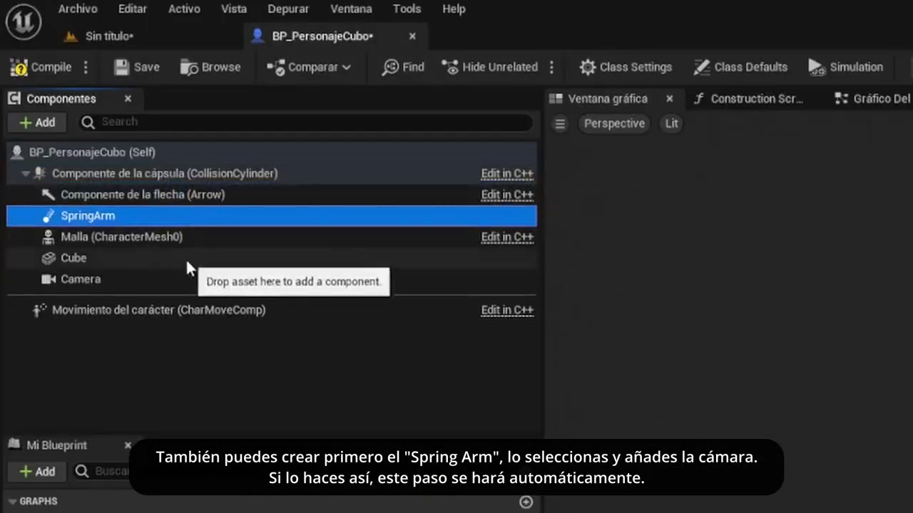
- Make the Camera a child of SpringArm and reset SpringArm's location to 0, 0, 0
click(94, 282)
drag(95, 282, 153, 213)
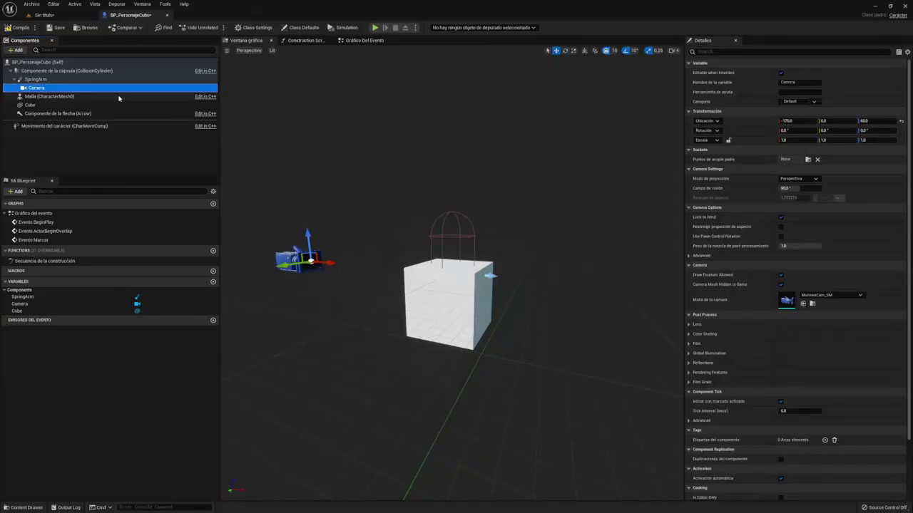
click(74, 79)
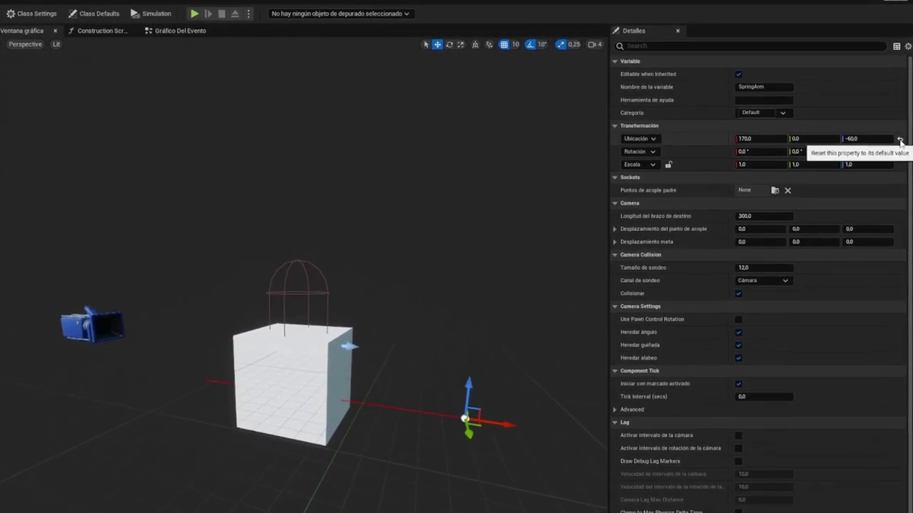
click(900, 137)
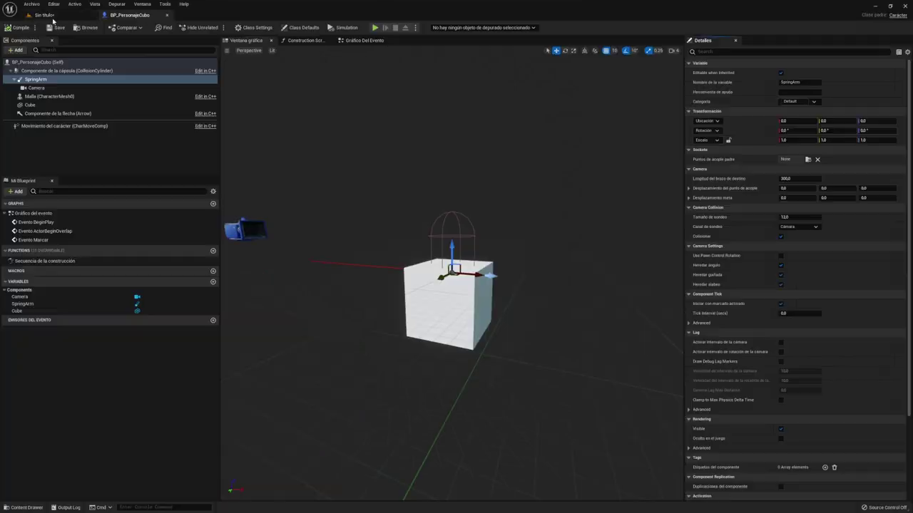
- Play the Sin título level to see the cube through the spring-arm camera, then stop
click(44, 15)
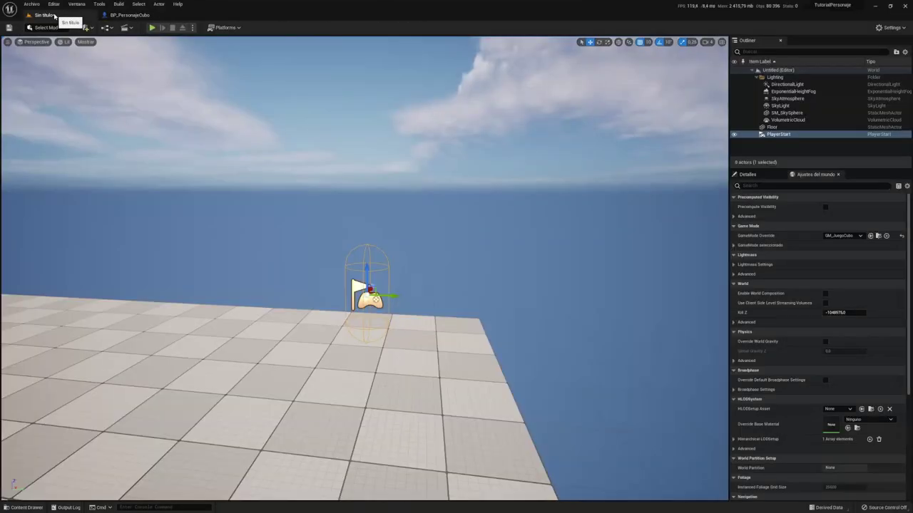
click(154, 28)
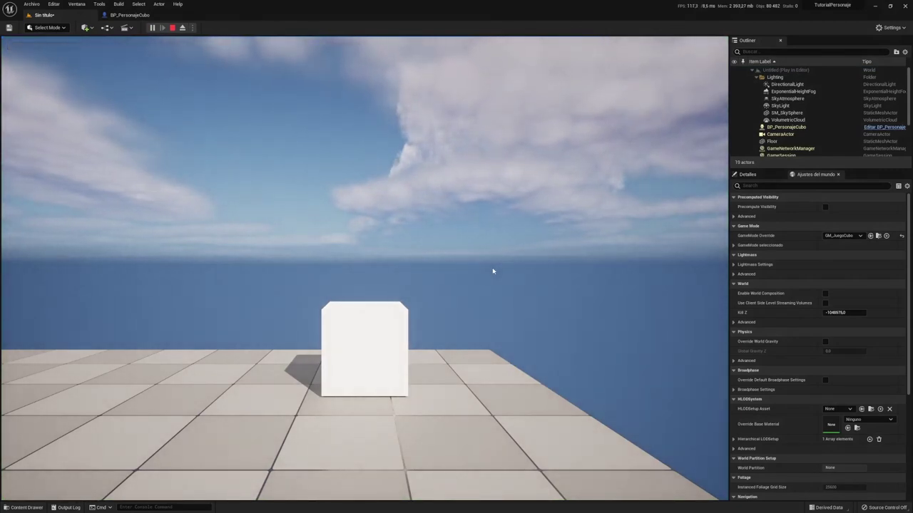
click(172, 27)
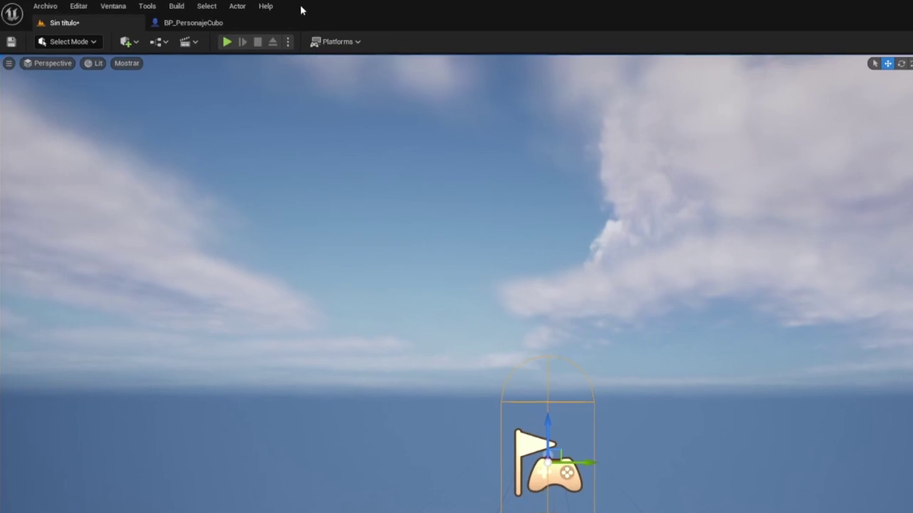
- Open Ajustes del proyecto and go to the Motor > Entrada page
click(91, 9)
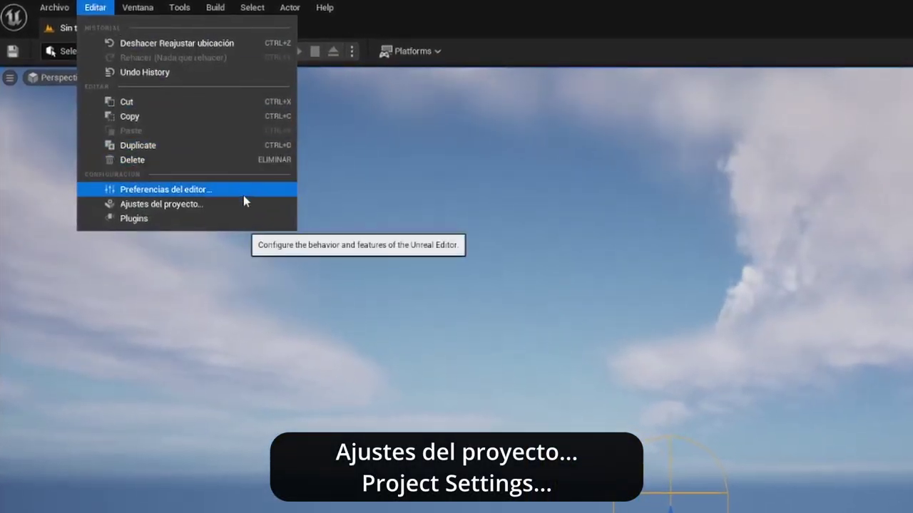
click(236, 206)
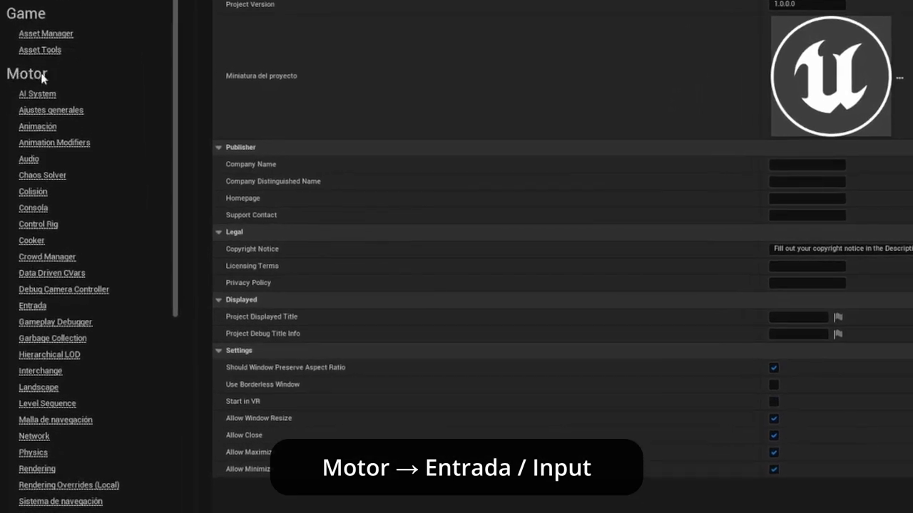
scroll(92, 72, down, 2)
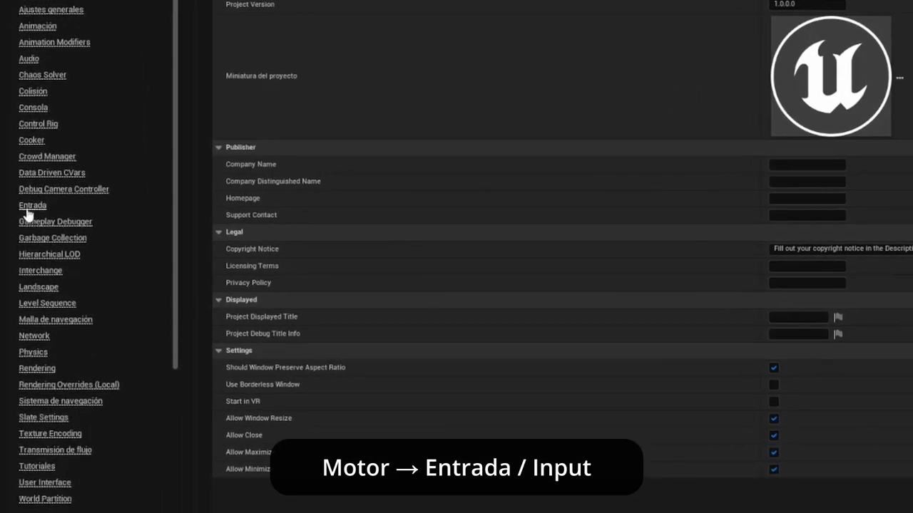
click(43, 207)
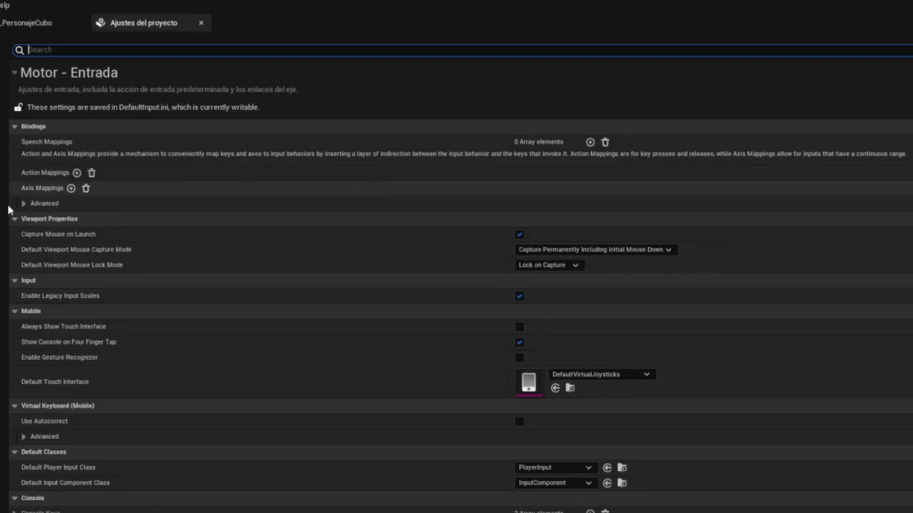
- Create axis mapping 'Movimiento adelante y atras' bound to W at scale 1.0
click(71, 187)
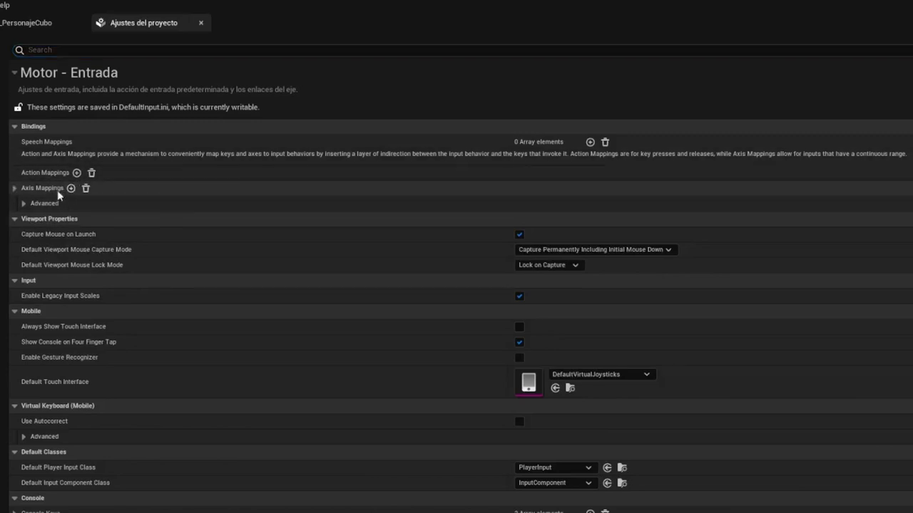
click(15, 188)
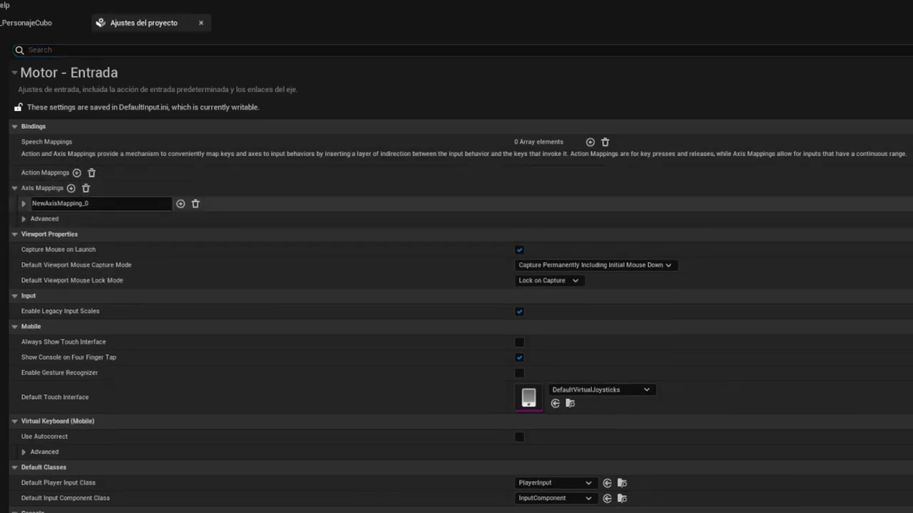
click(128, 203)
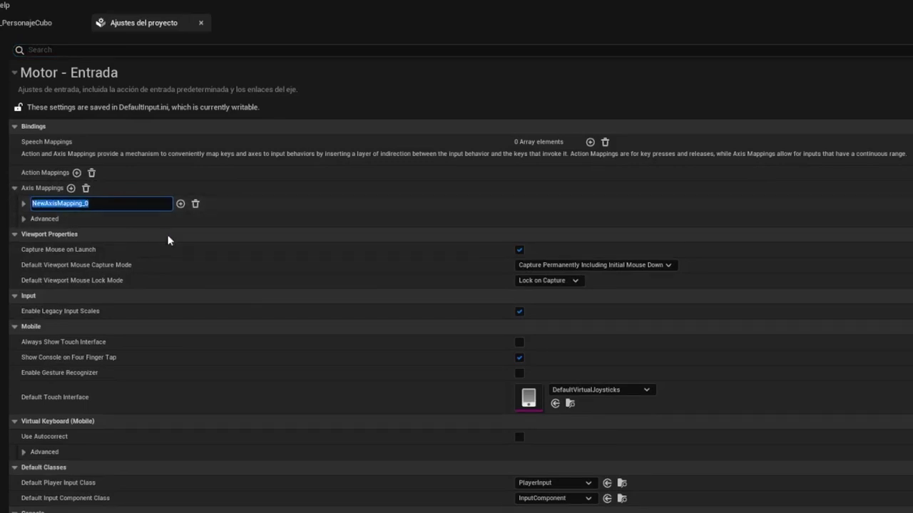
text(Mov)
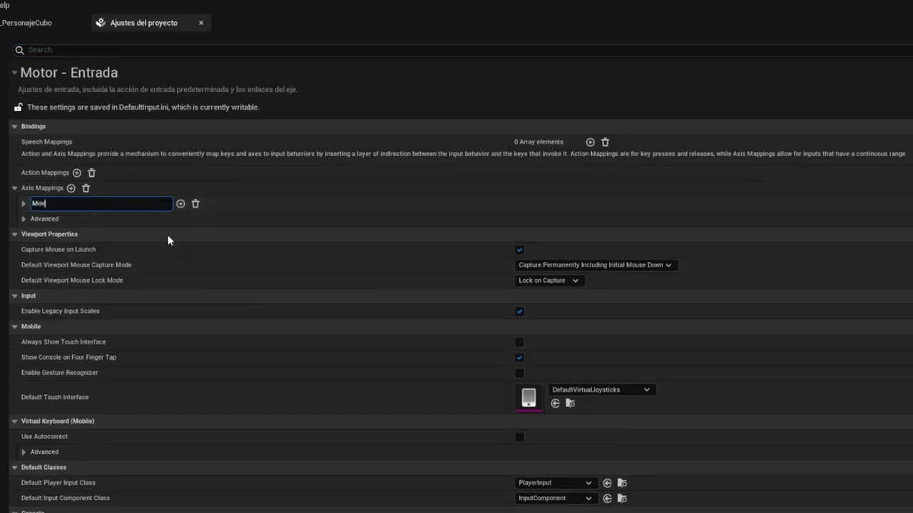
text(imiento adelante)
text( y atras)
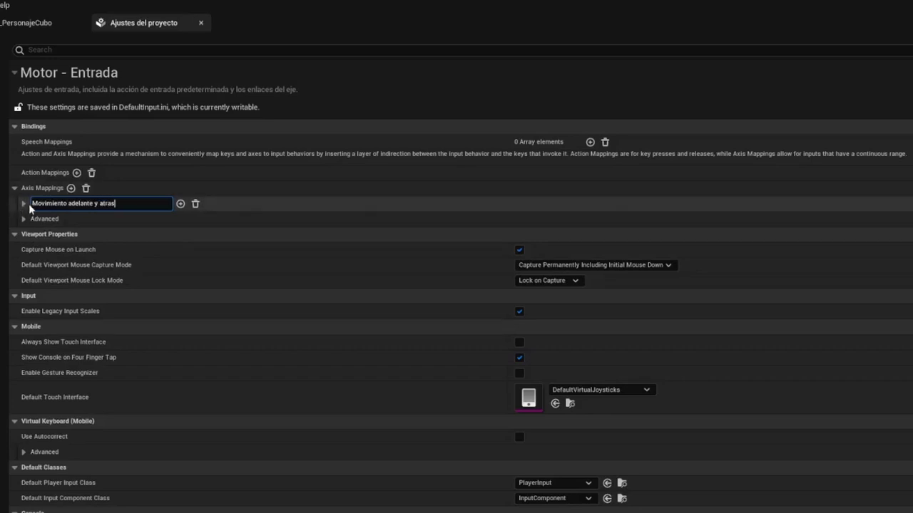
click(24, 205)
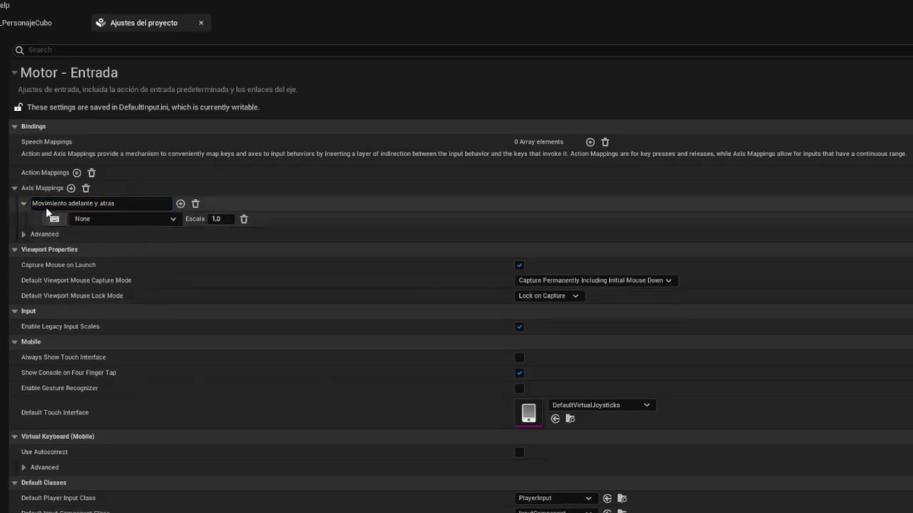
click(130, 219)
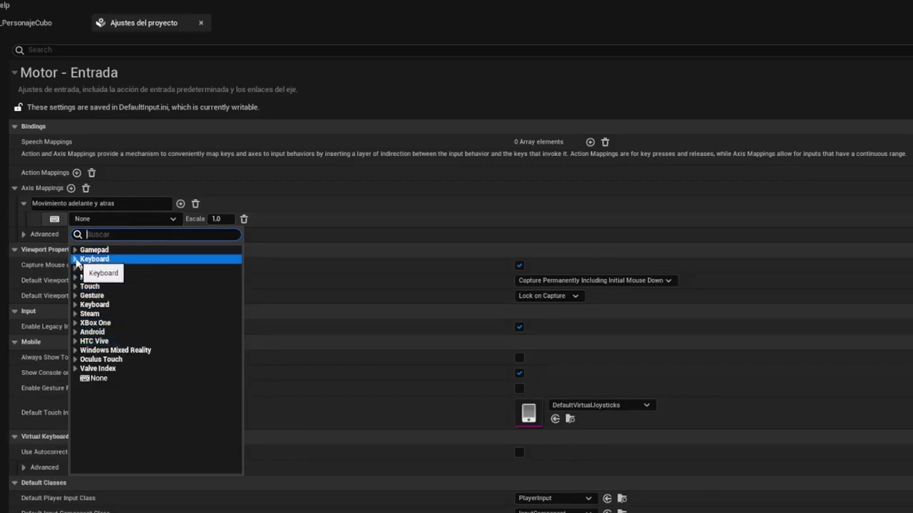
click(77, 261)
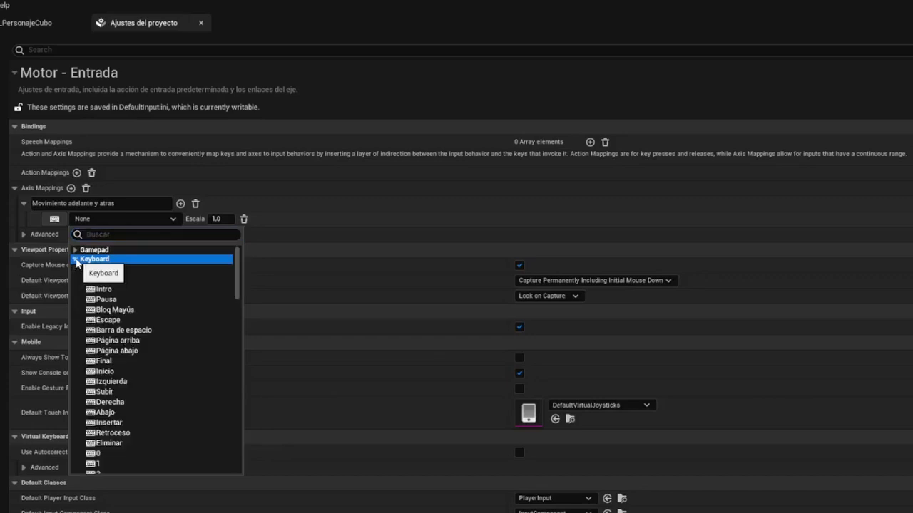
scroll(197, 388, down, 3)
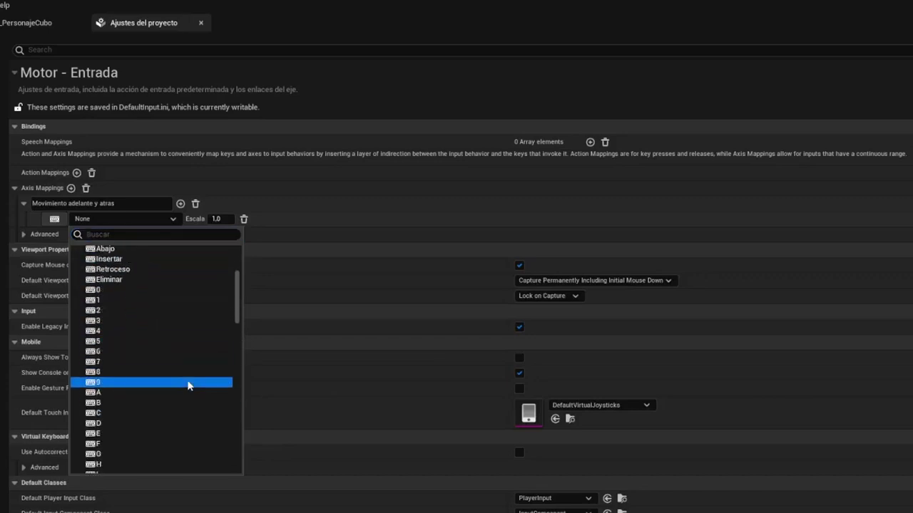
scroll(191, 389, down, 3)
scroll(189, 386, down, 1)
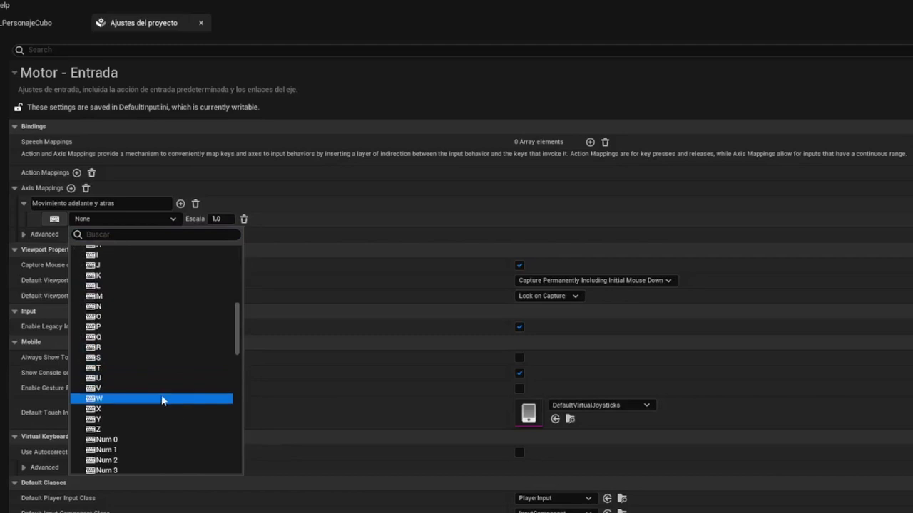
click(169, 401)
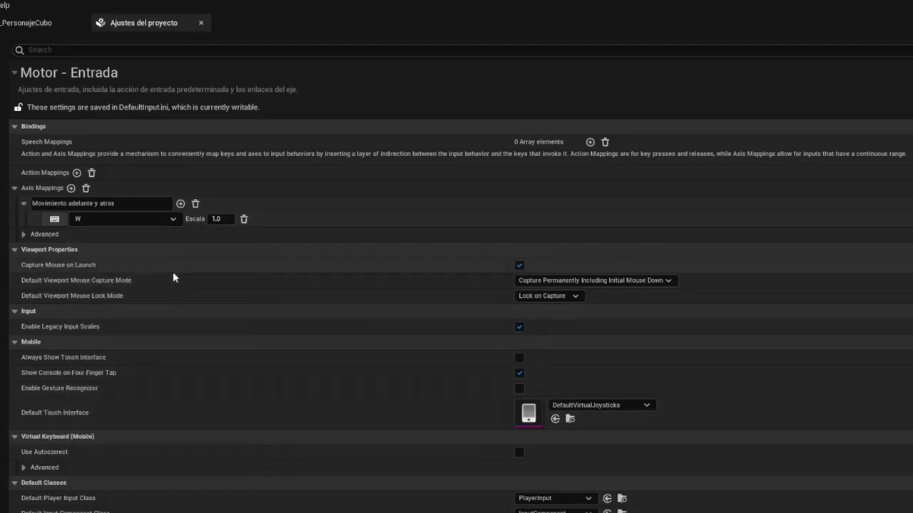
- Add S to that mapping with scale -1.0, then add another axis mapping
click(180, 205)
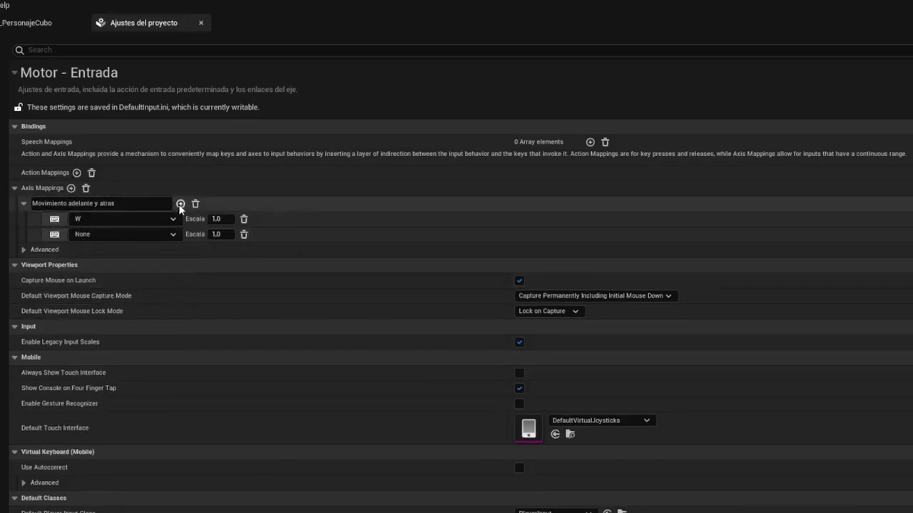
click(159, 237)
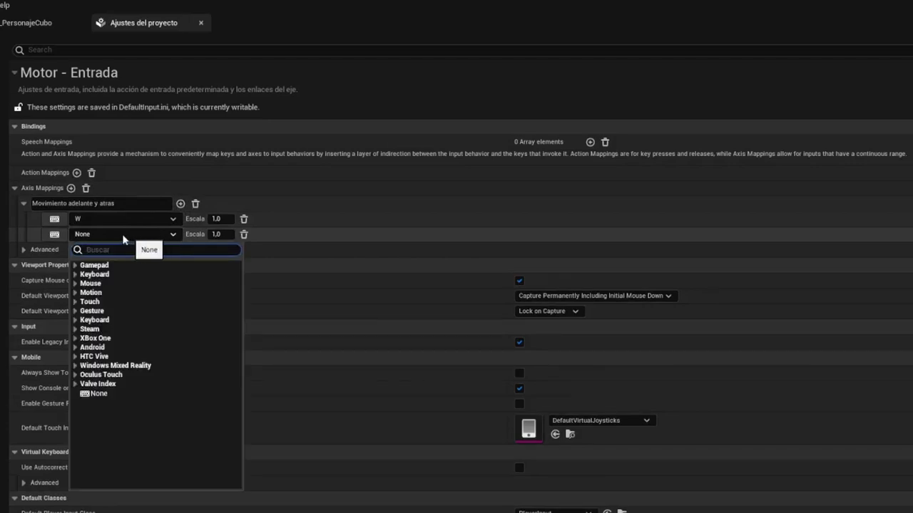
click(56, 235)
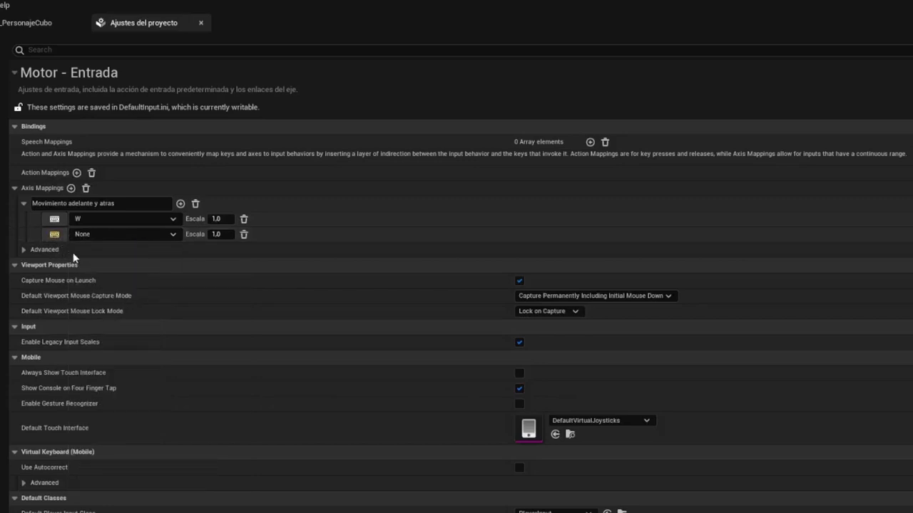
key(s)
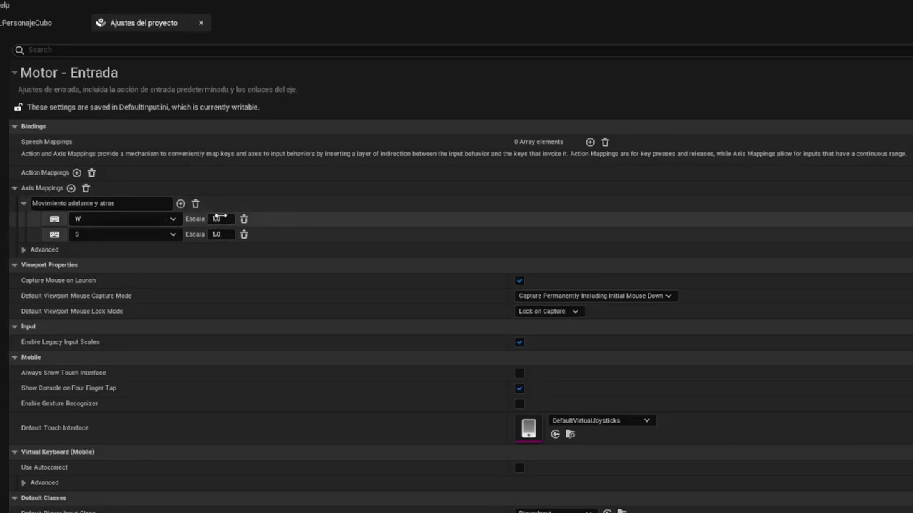
click(221, 234)
text(-1)
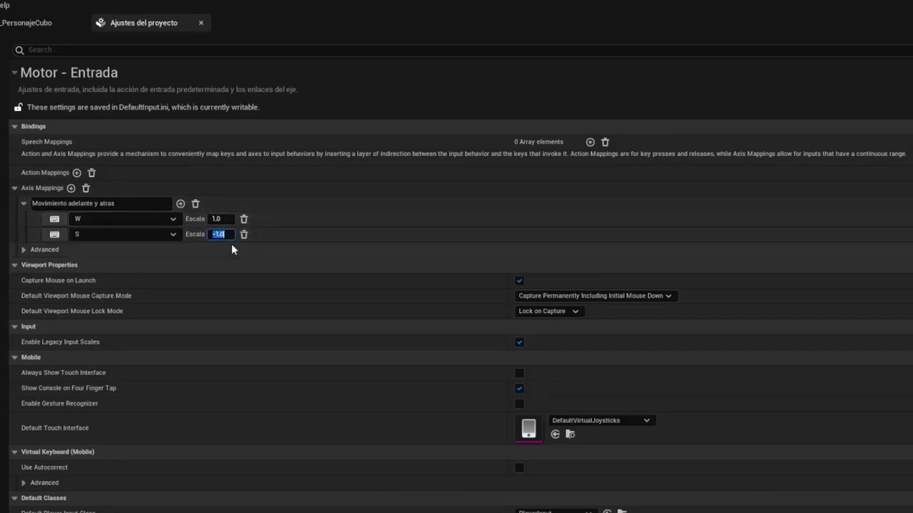
key(Return)
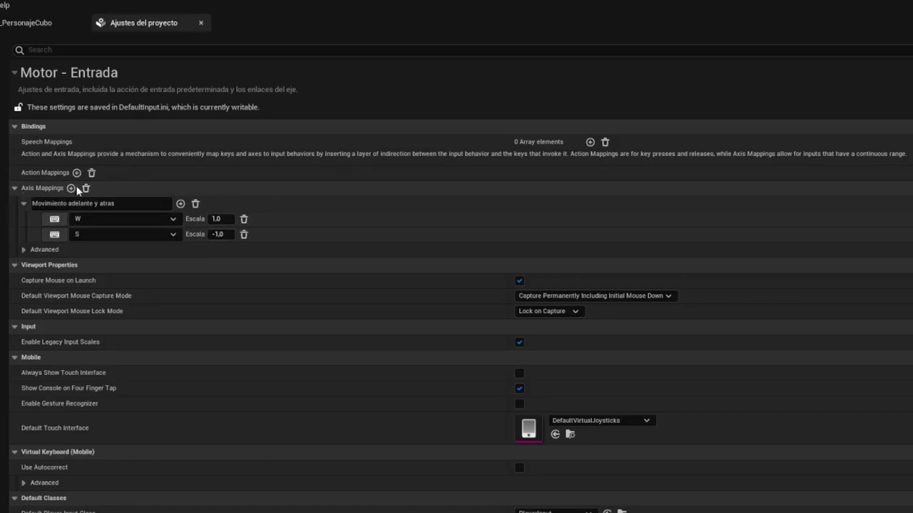
click(70, 188)
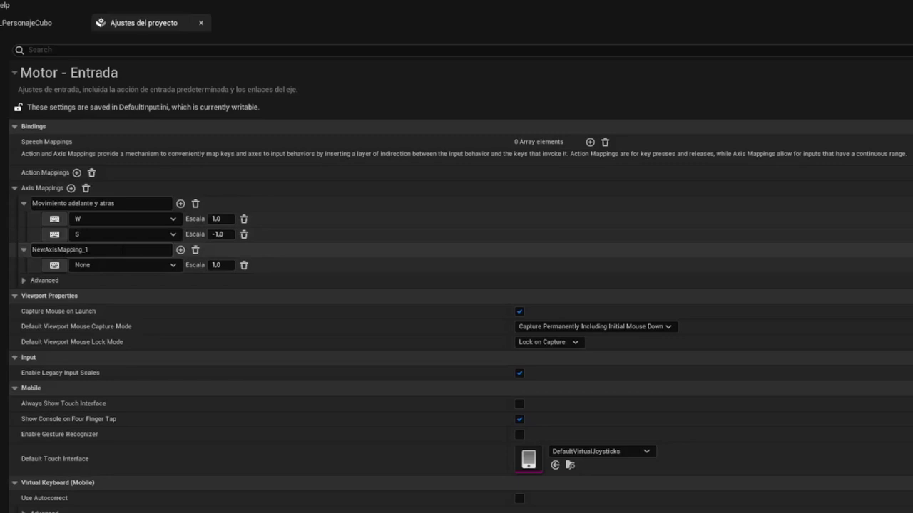
- Rename the new axis mapping to 'Movimiento izquierda y derecha'
click(57, 249)
text(Movimiento iz)
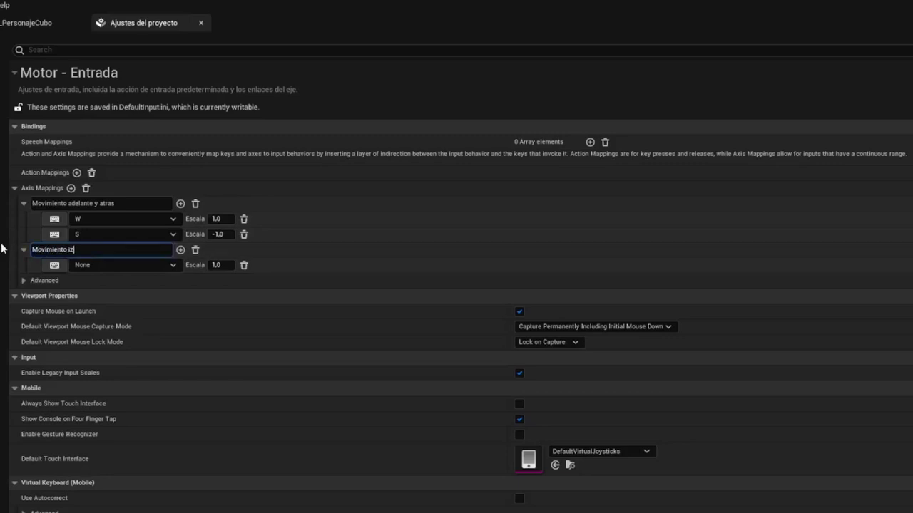
text(quierda y derecha)
key(Return)
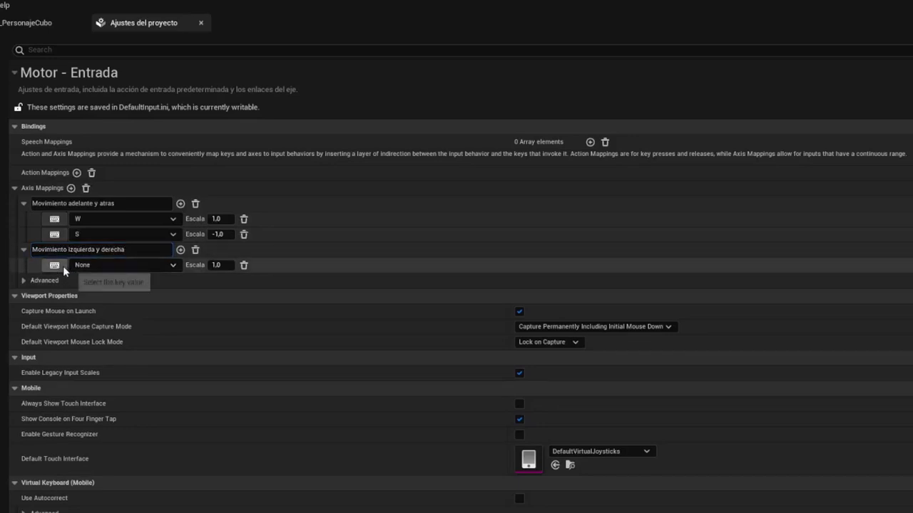
- Bind A and D to the left/right mapping, giving A a scale of -1,0
click(63, 266)
key(a)
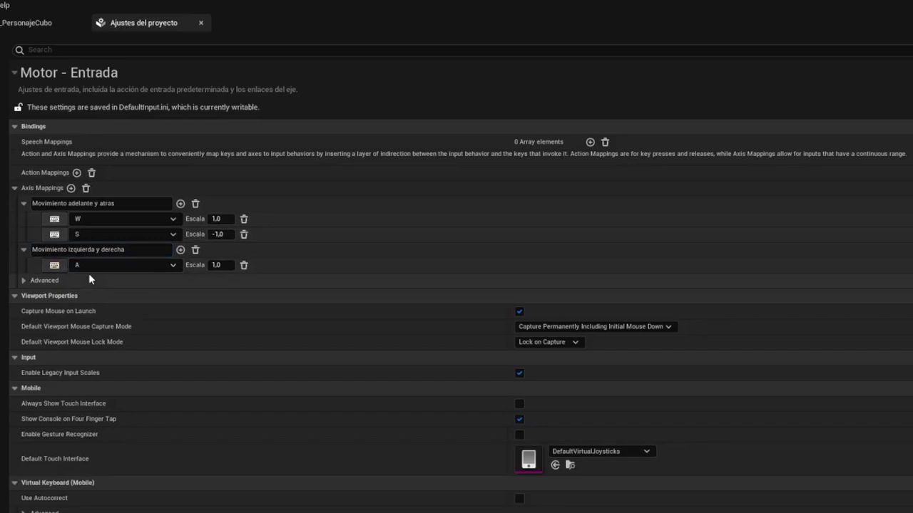
click(180, 250)
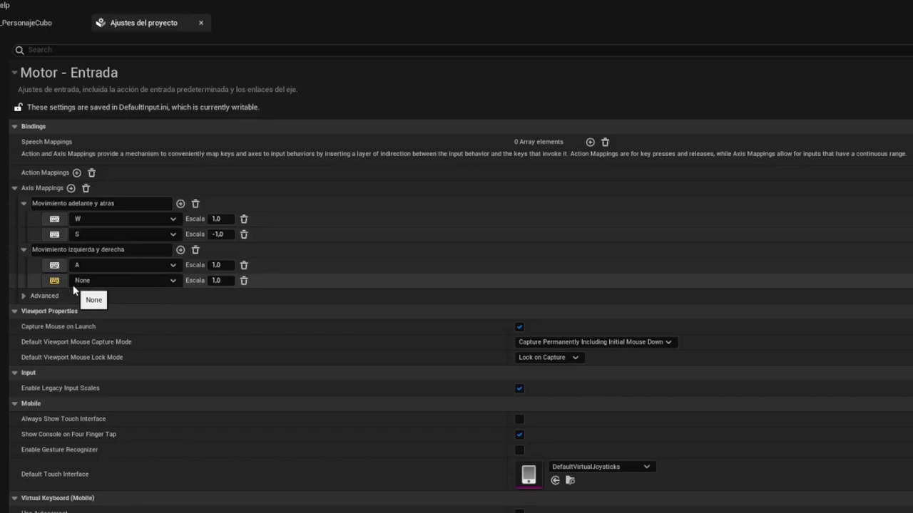
key(d)
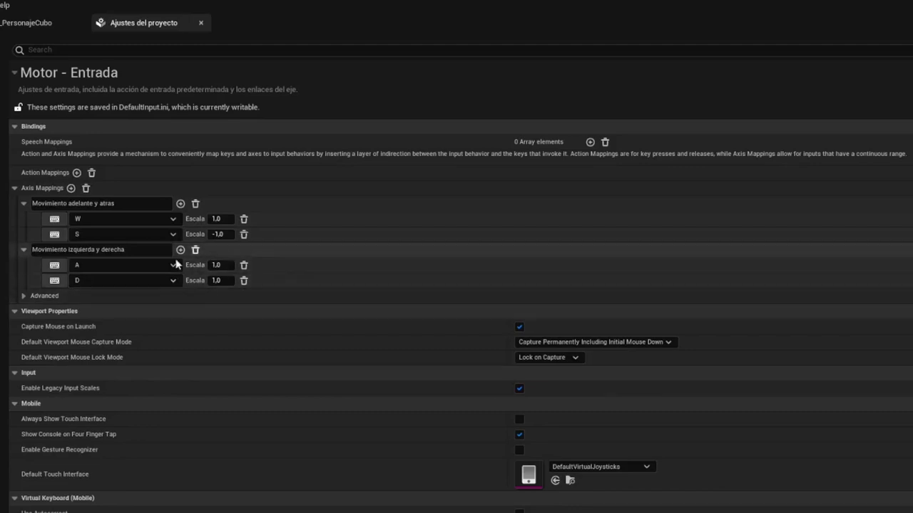
click(215, 265)
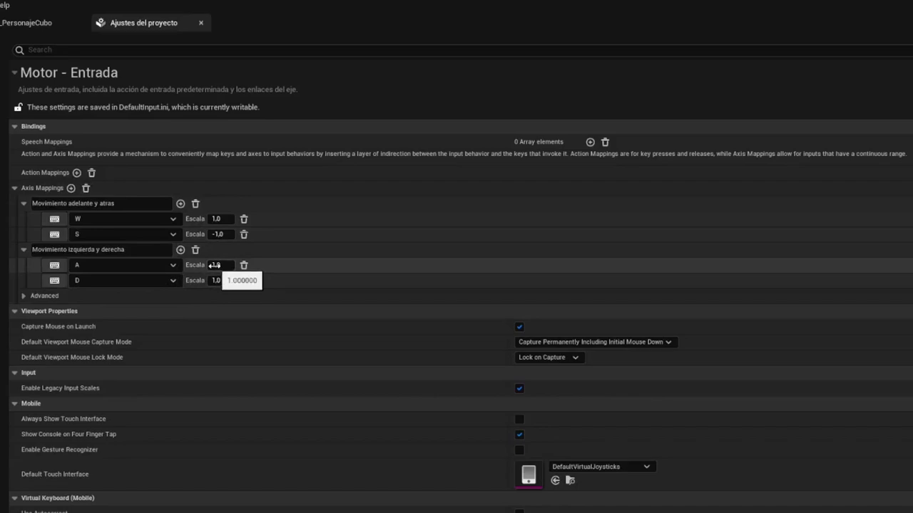
text(-)
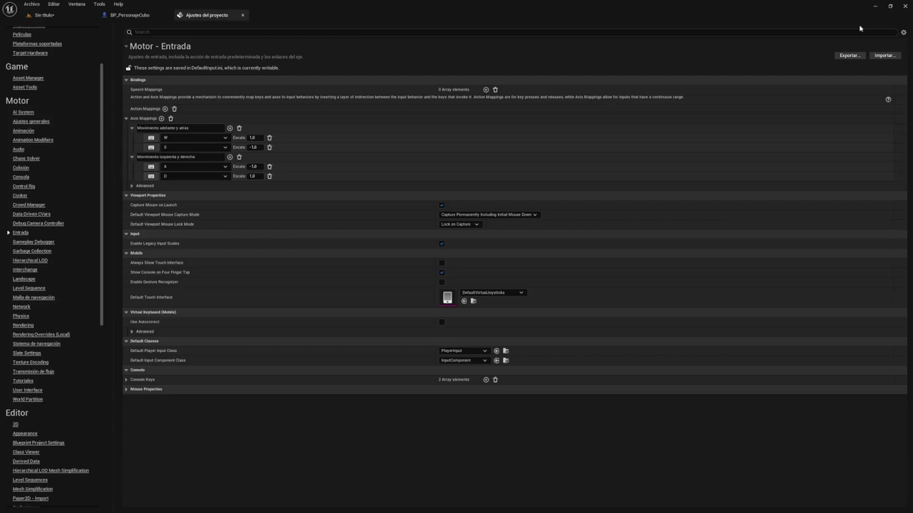
- Go to BP_PersonajeCubo's Gráfico Del Evento and delete its three default event nodes
click(139, 20)
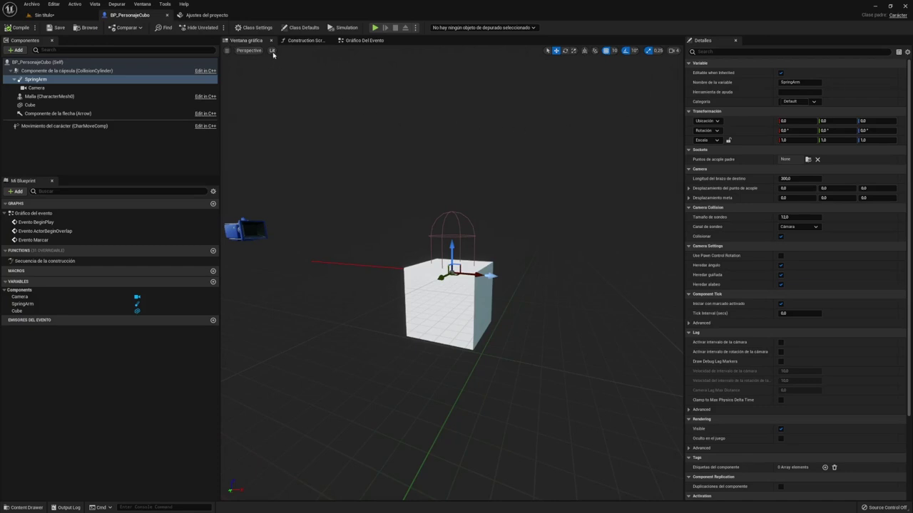
click(363, 43)
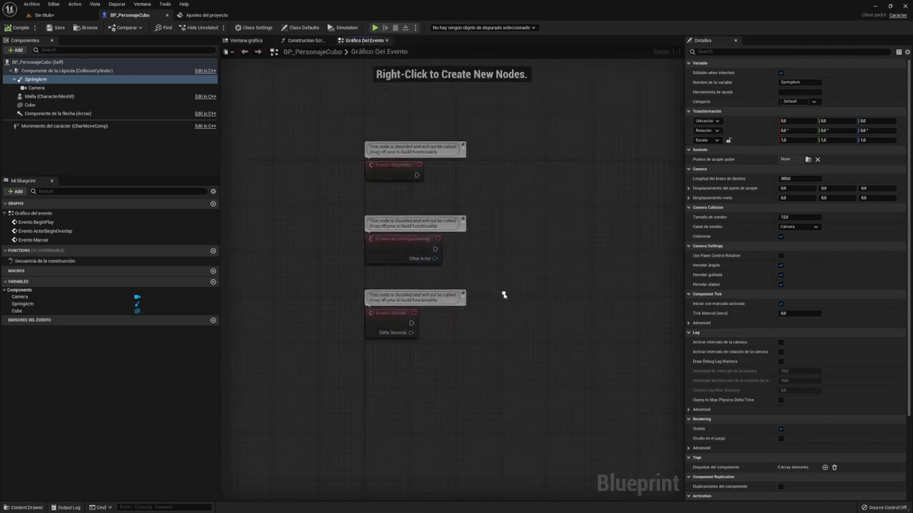
drag(309, 119, 544, 358)
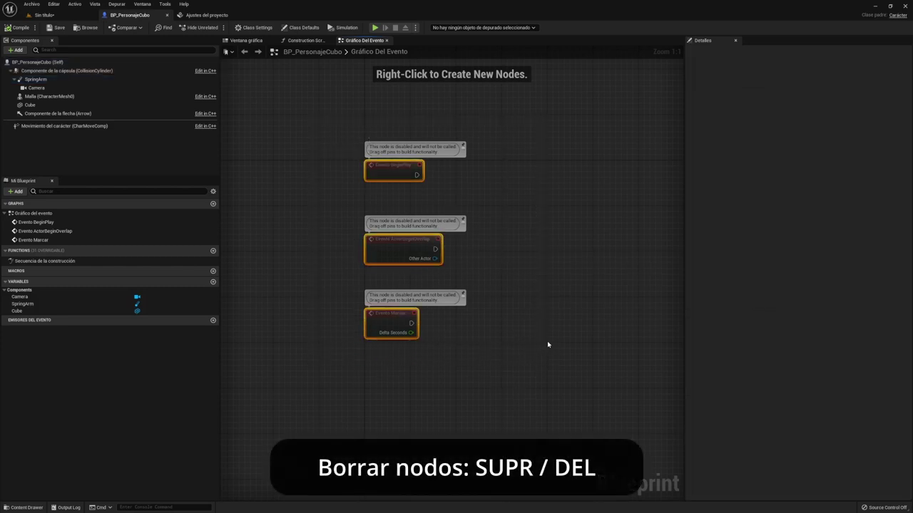
key(Delete)
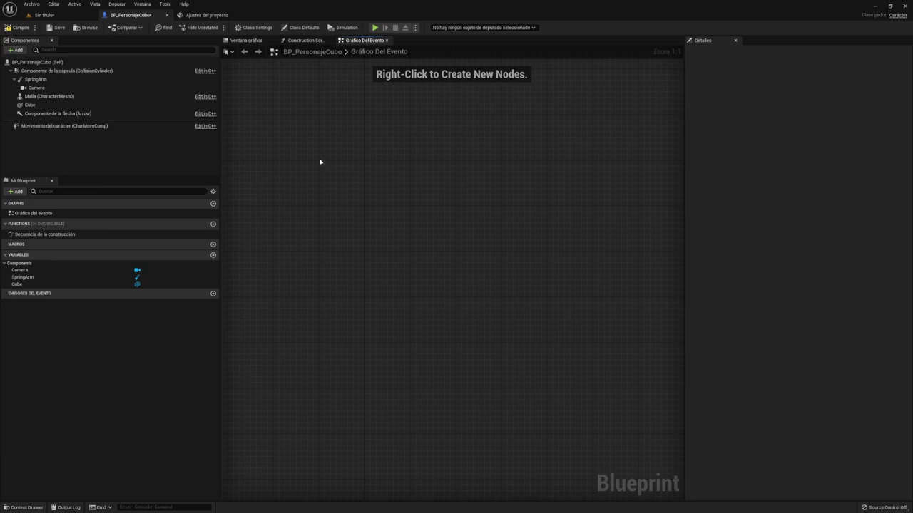
- Place the InputAxis Movimiento adelante y atras event and wrap it in a comment
right_click(311, 168)
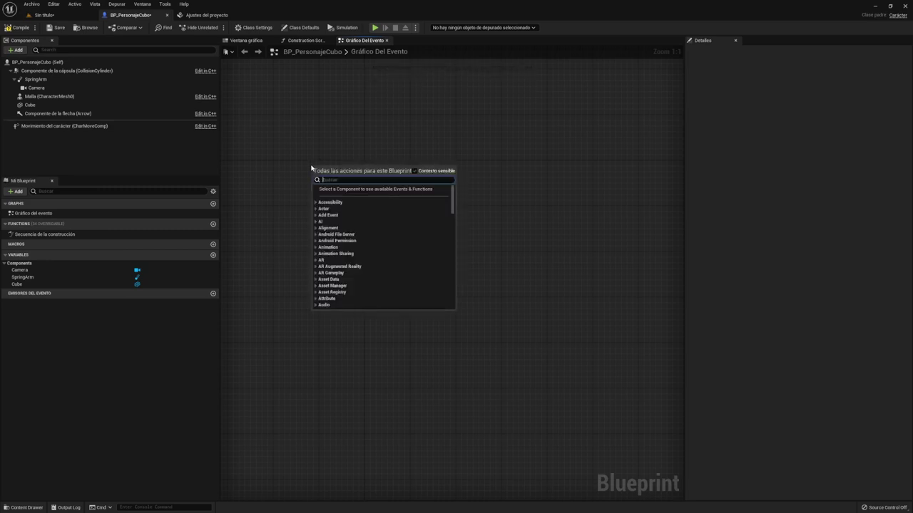
text(movimiento adela)
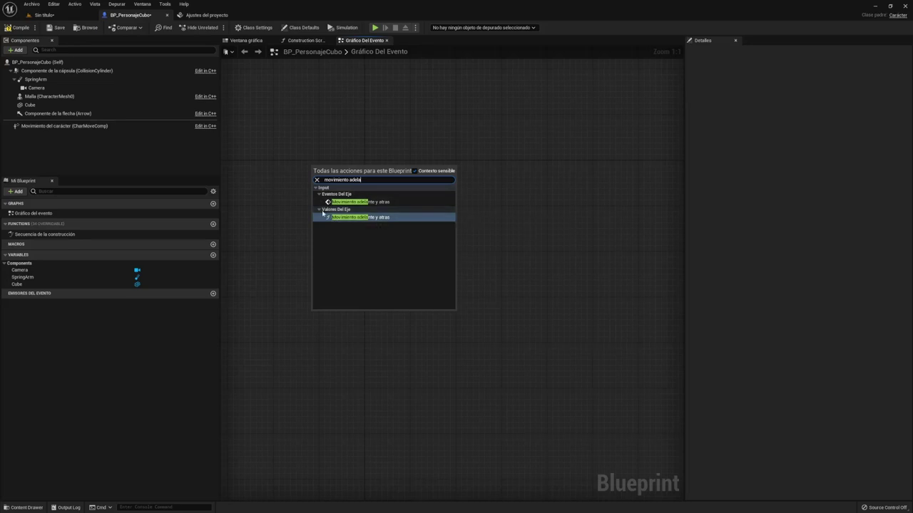
click(318, 211)
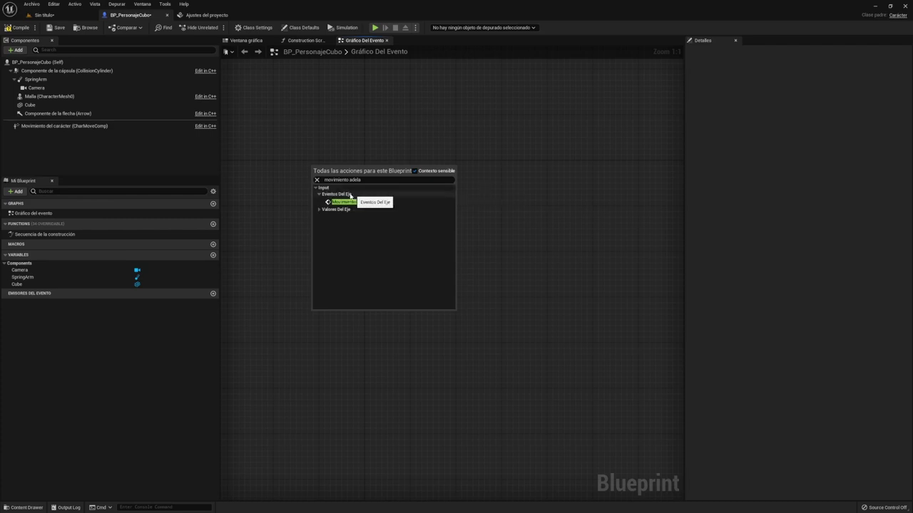
click(374, 203)
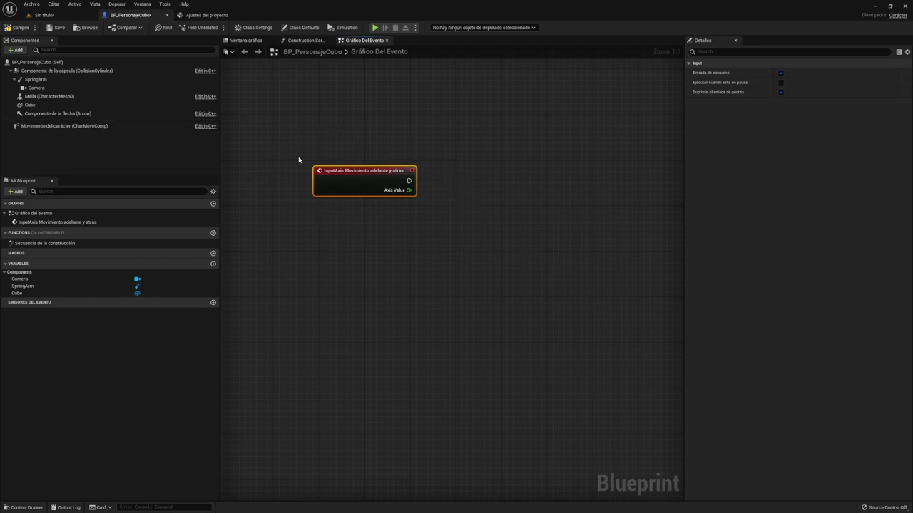
drag(284, 129, 464, 230)
text(c)
text(T)
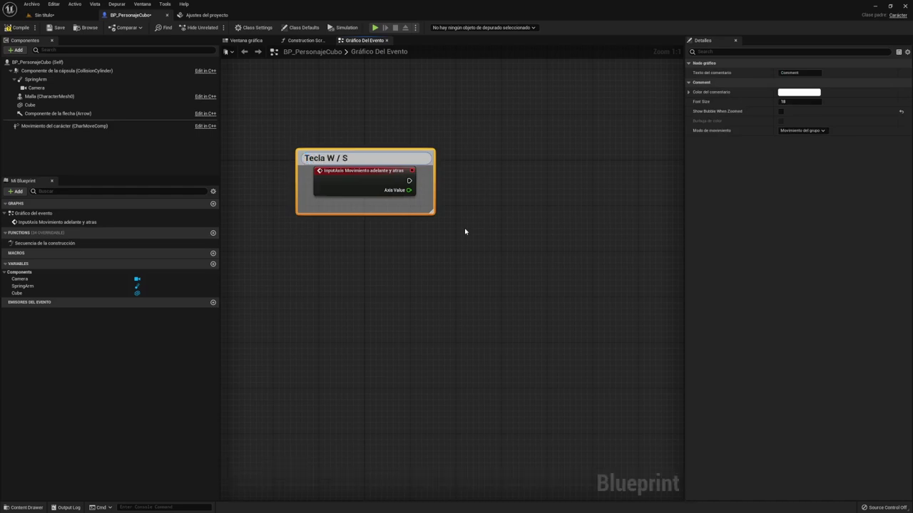
- Confirm the comment title 'Tecla W / S' and clear the selection
key(Return)
click(371, 176)
click(468, 181)
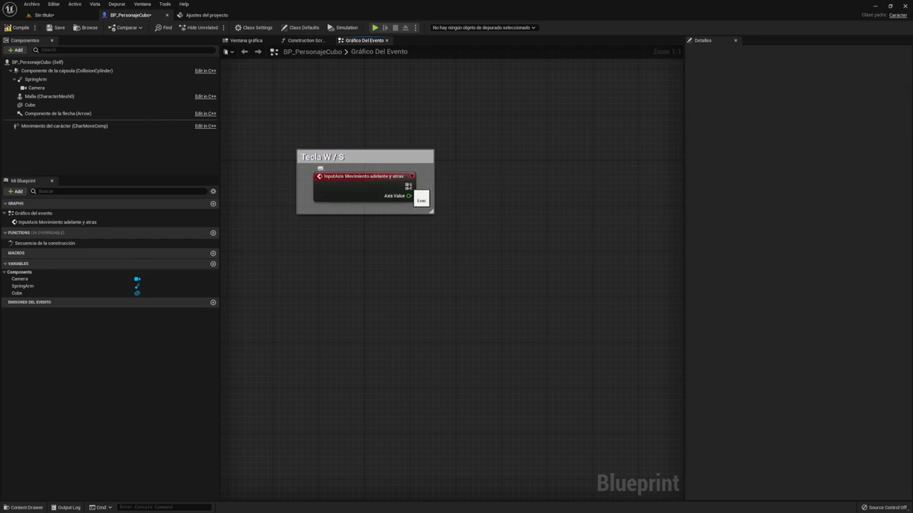
- Add an Añadir movimiento node after the axis event, wiring Axis Value into Scale Value
drag(408, 186, 486, 160)
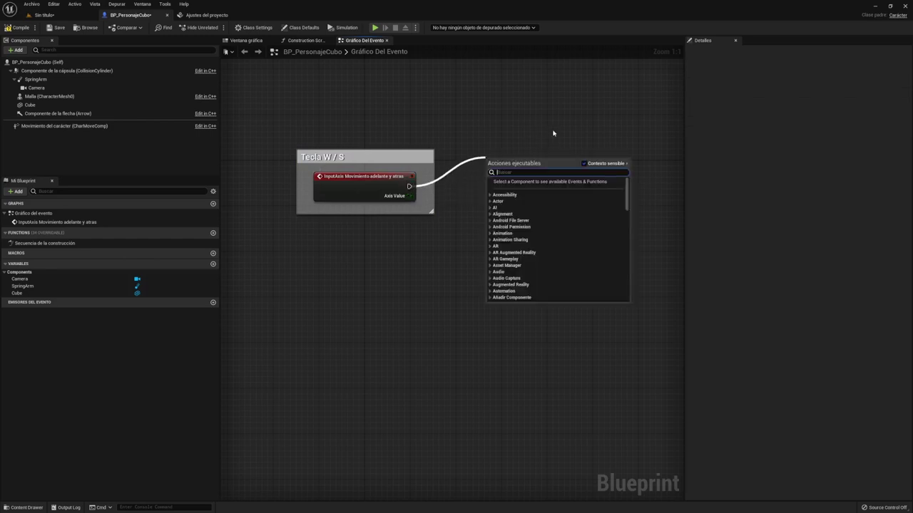
text(añadir mov)
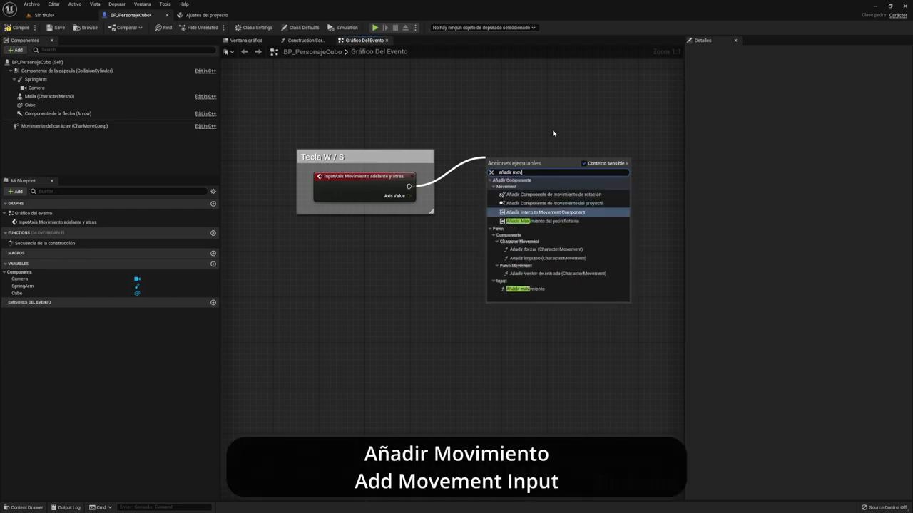
text(imiento)
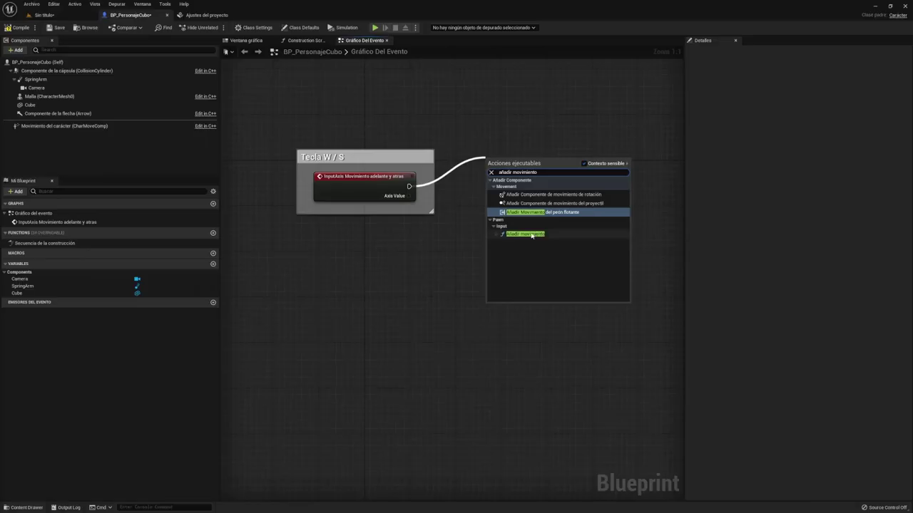
click(564, 223)
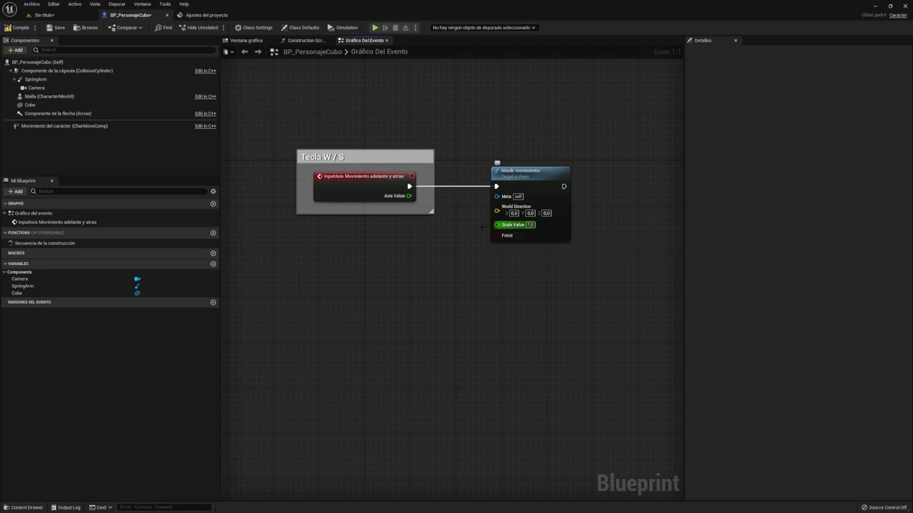
mouse_move(409, 196)
mouse_down()
mouse_move(482, 229)
mouse_move(502, 226)
mouse_move(463, 224)
mouse_up()
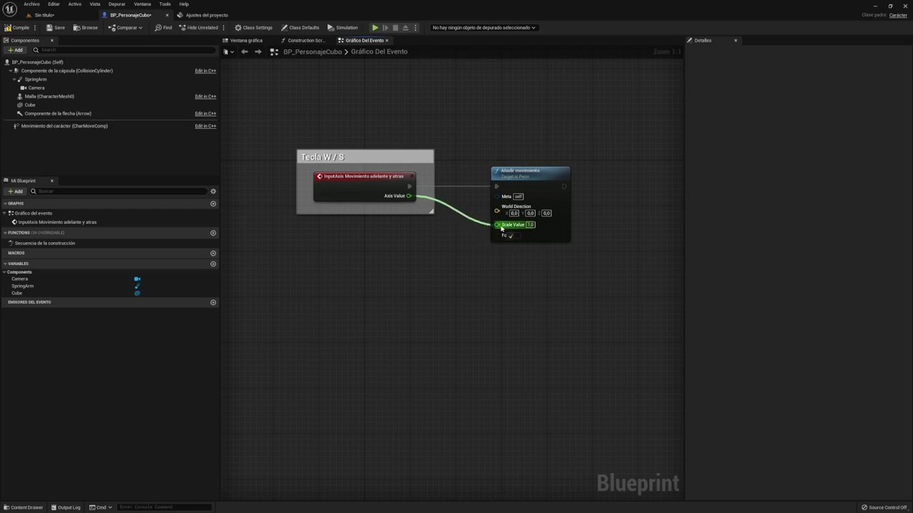
drag(464, 224, 501, 227)
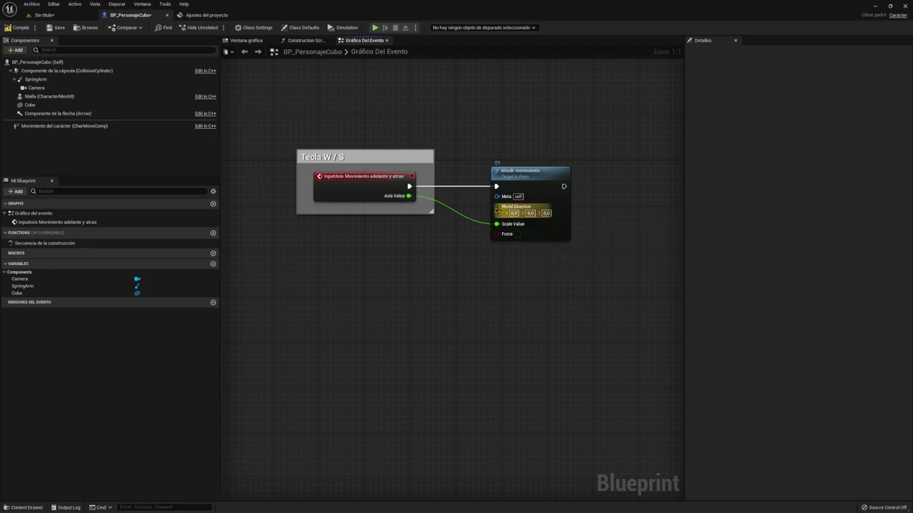
drag(496, 210, 405, 270)
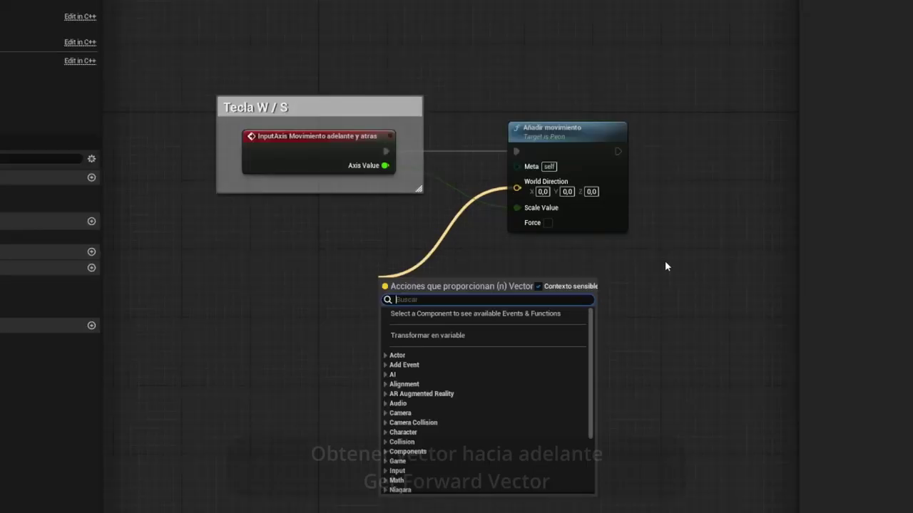
- Feed World Direction from an Obtener vector hacia adelante node, splitting its In Rot pin
text(obtener vector ha)
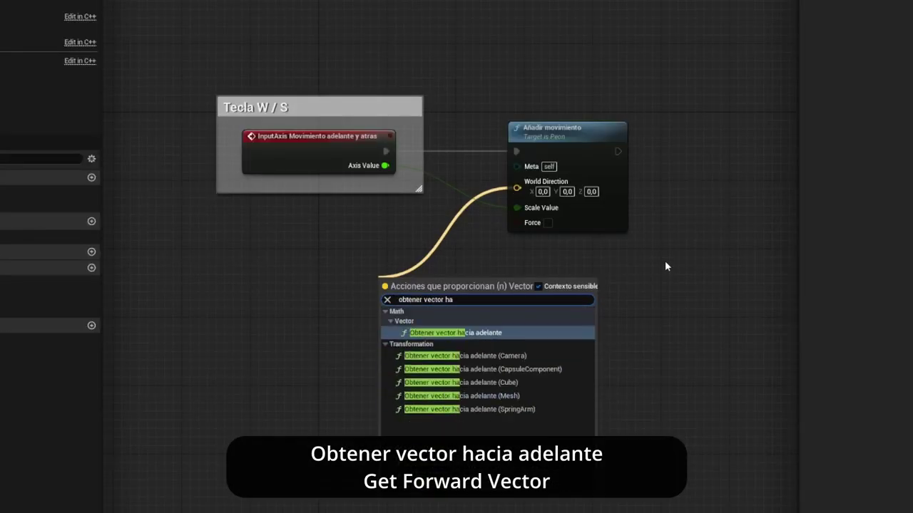
click(385, 343)
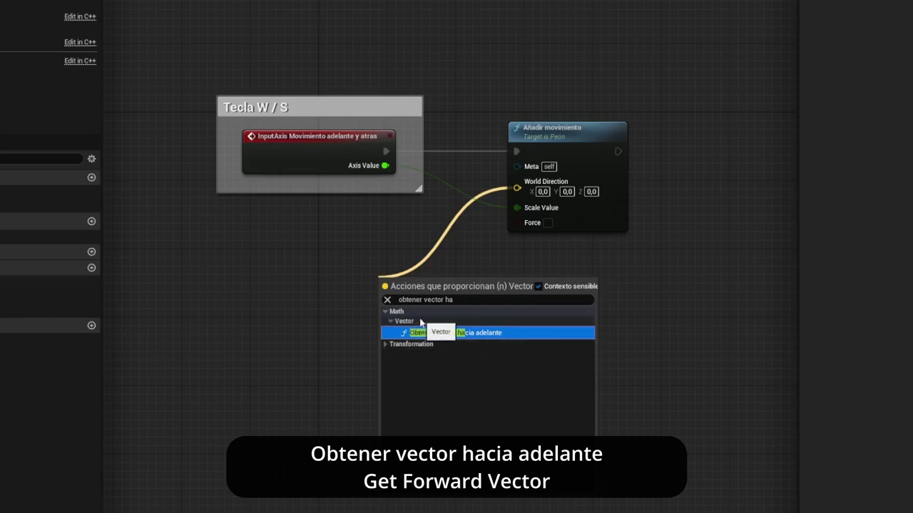
click(490, 333)
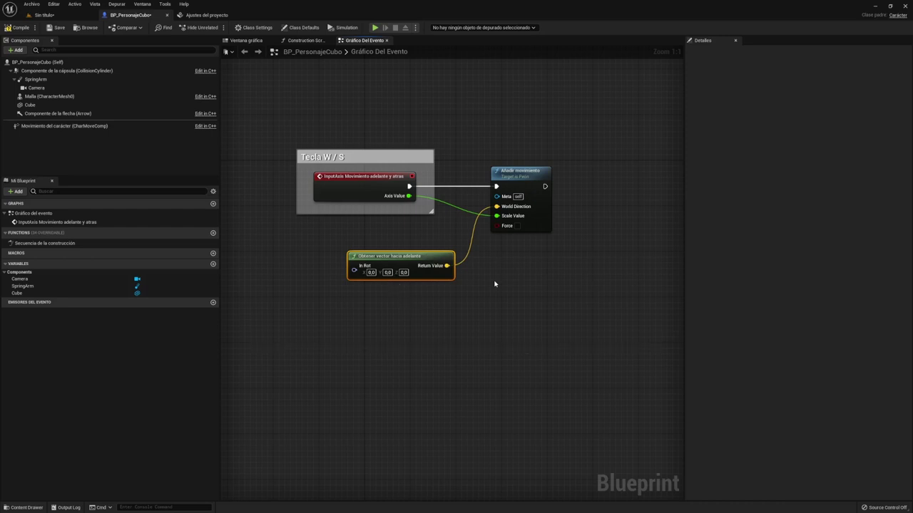
right_drag(378, 290, 435, 295)
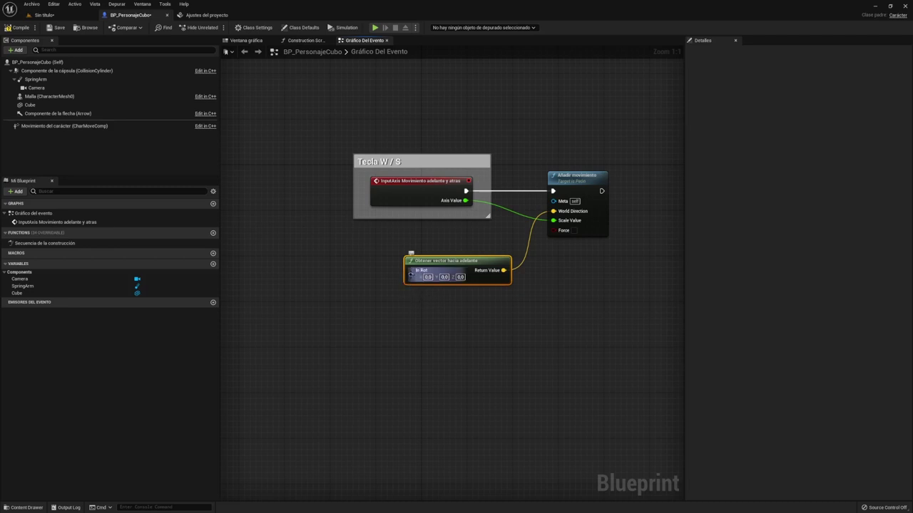
right_click(412, 276)
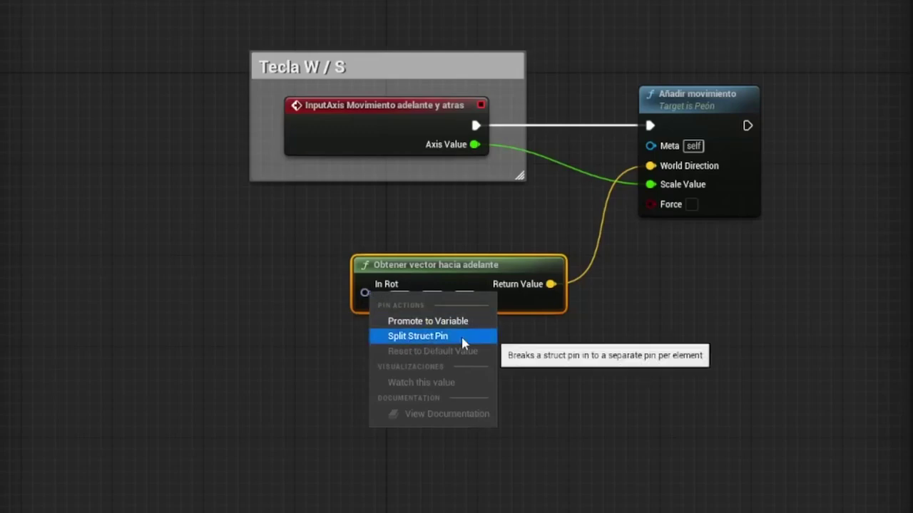
click(456, 335)
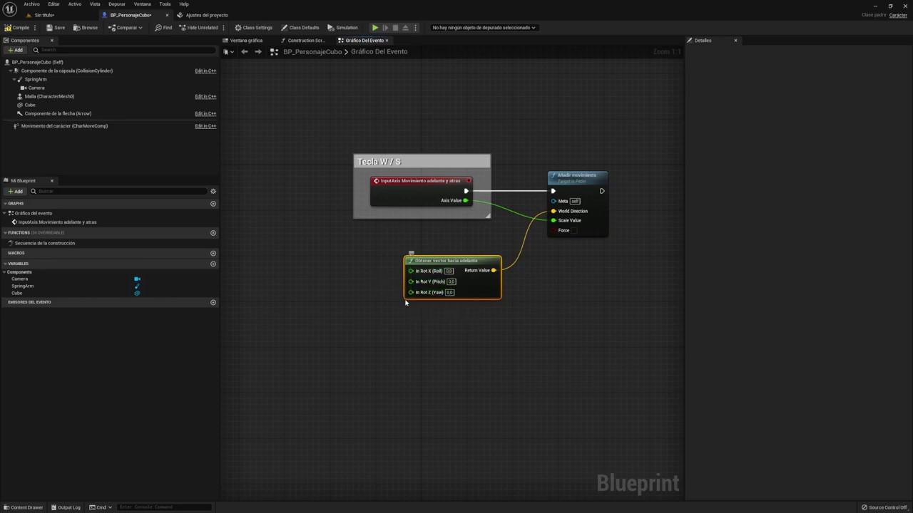
click(305, 283)
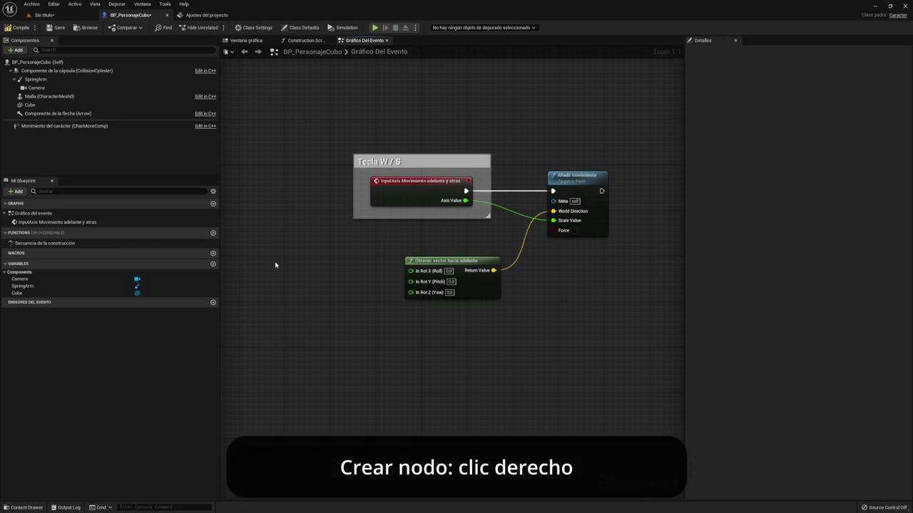
- Add an Obtener control de rotación node and split its Return Value into X, Y, Z
right_click(275, 266)
text(o)
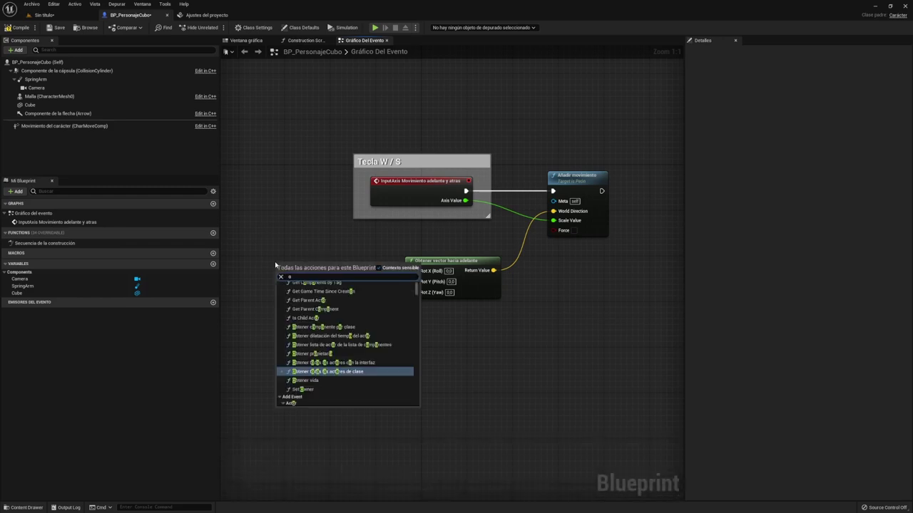
text(btener control de rot)
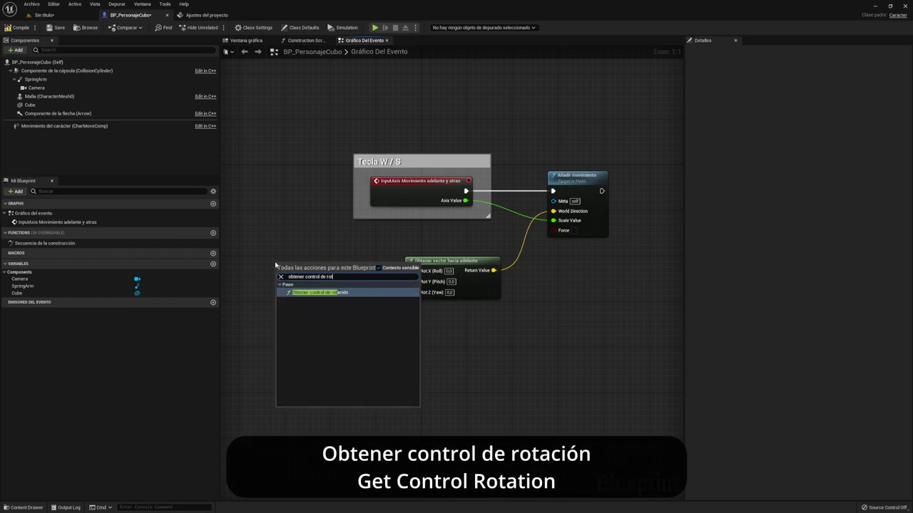
key(Return)
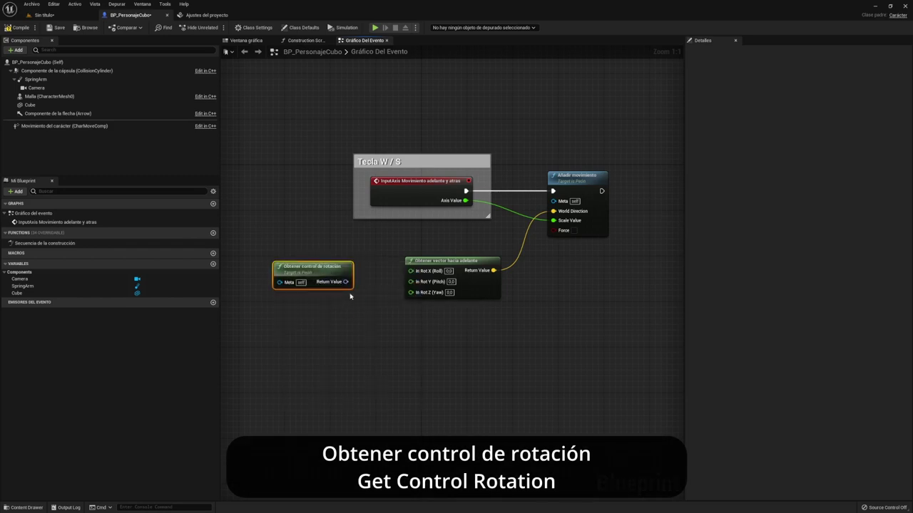
right_click(338, 284)
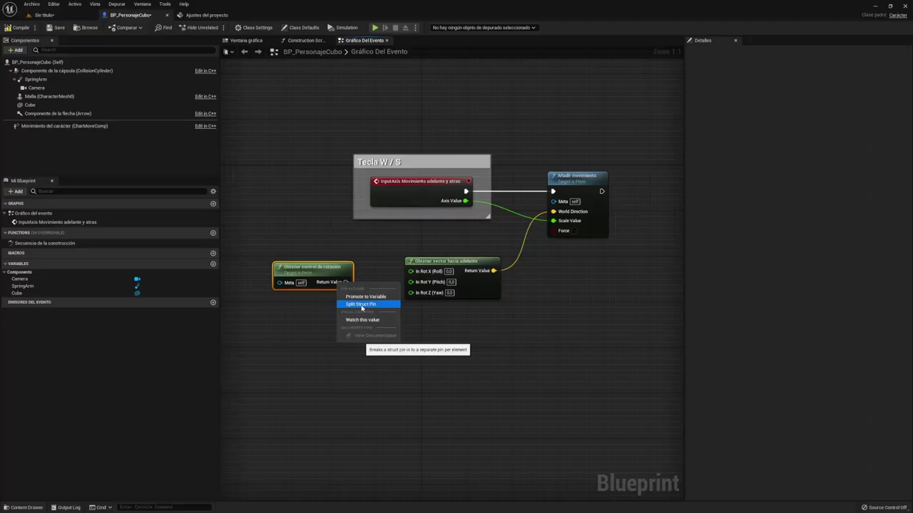
click(267, 354)
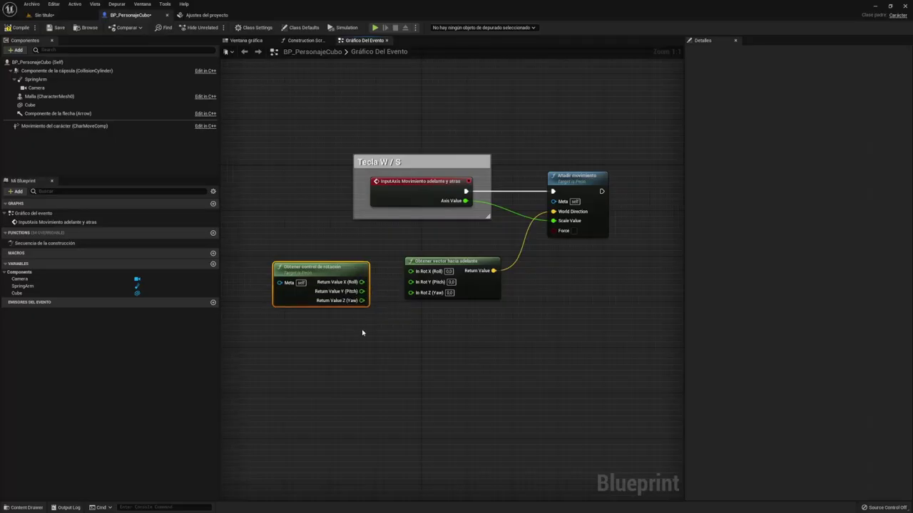
- Wire the control rotation's Z (Yaw) into the forward vector's In Rot Z and save the blueprint
drag(360, 268, 354, 262)
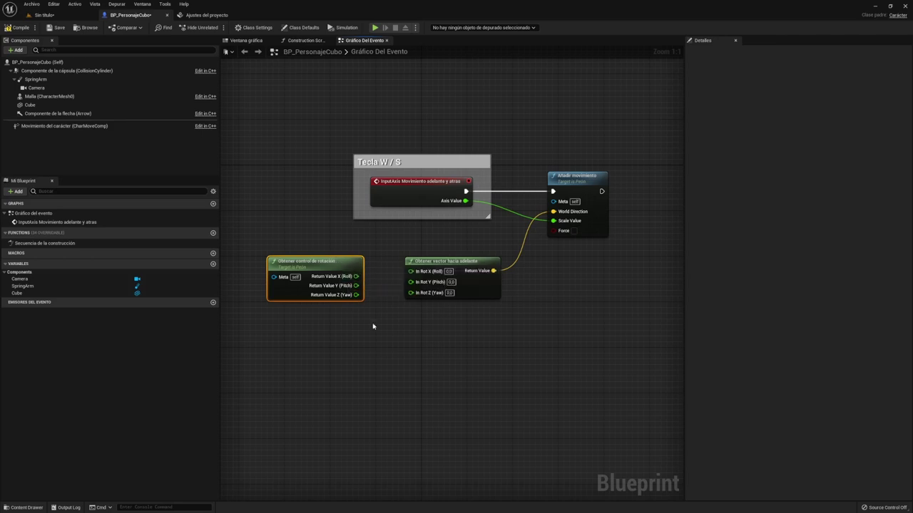
drag(356, 294, 413, 295)
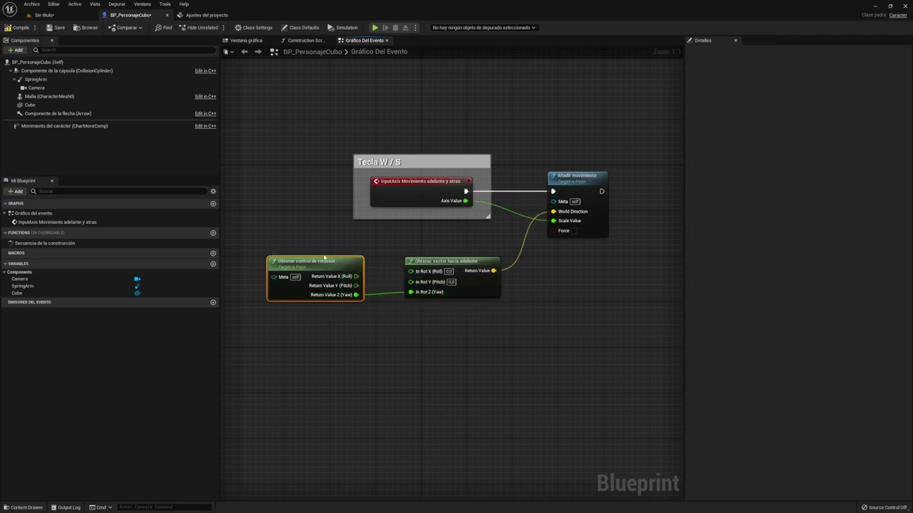
click(49, 28)
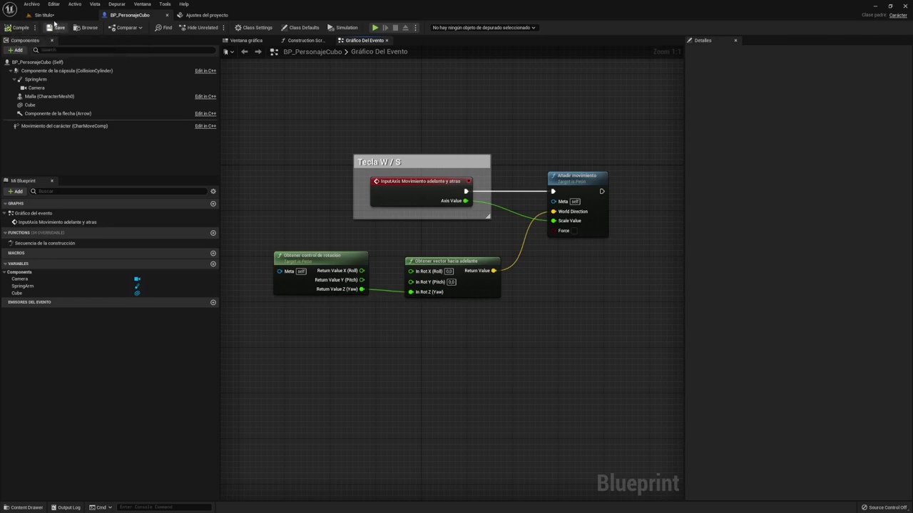
click(43, 14)
- Play-test the cube's forward movement, stop it, and select the forward-movement nodes in BP_PersonajeCubo
click(152, 28)
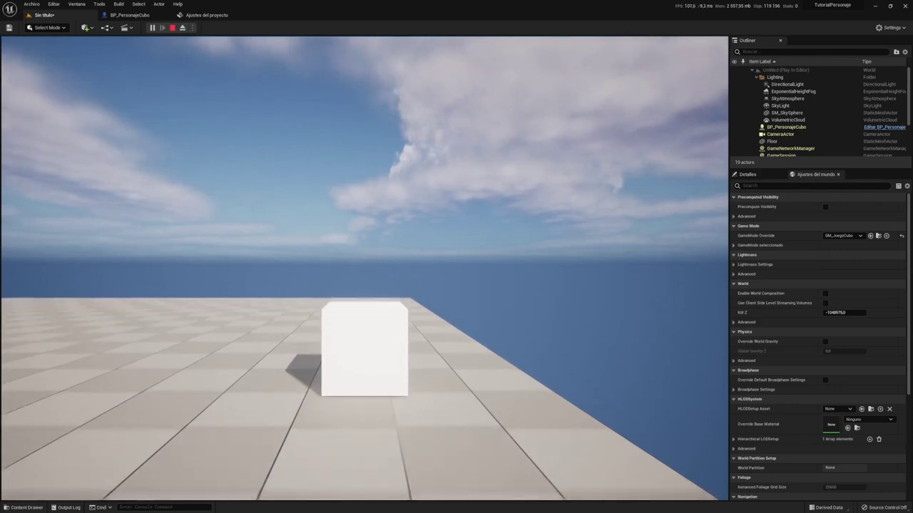
key(Escape)
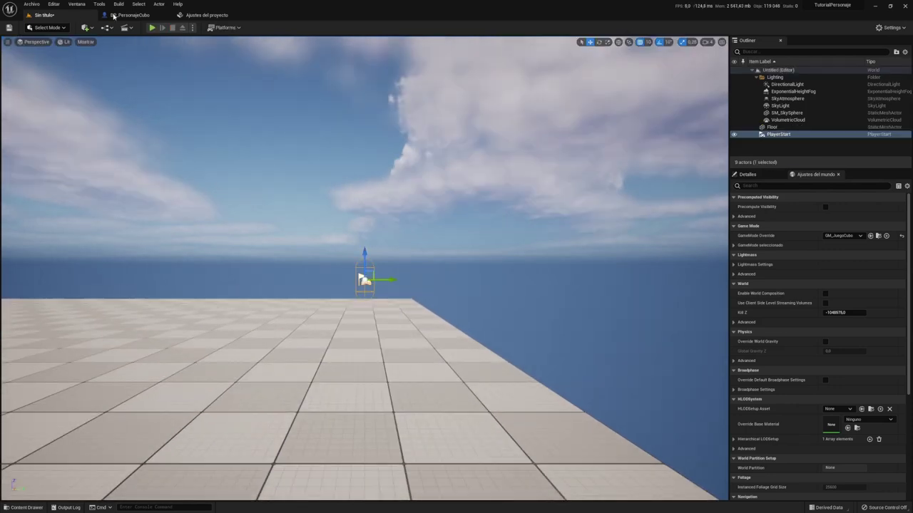
click(113, 16)
drag(245, 126, 651, 347)
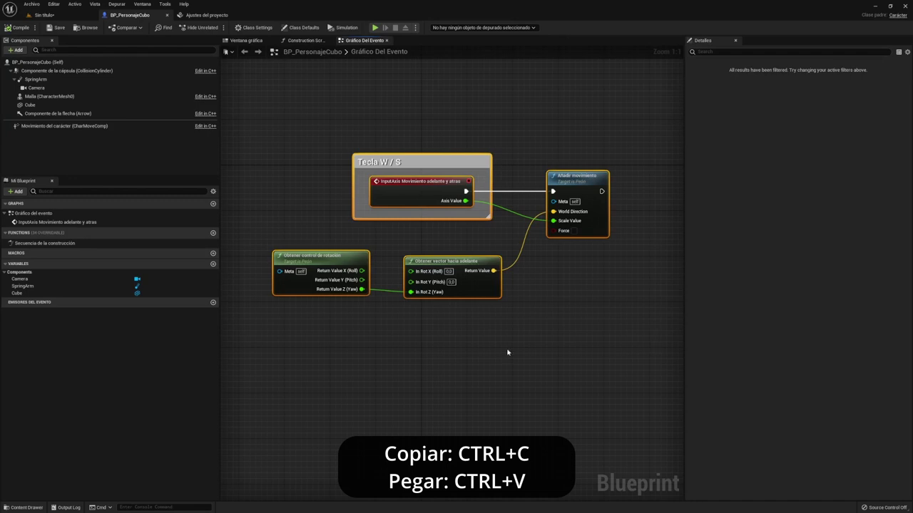
- Paste a copy of the forward-movement nodes below the original chain
key(ctrl+v)
scroll(564, 306, down, 2)
drag(570, 250, 440, 239)
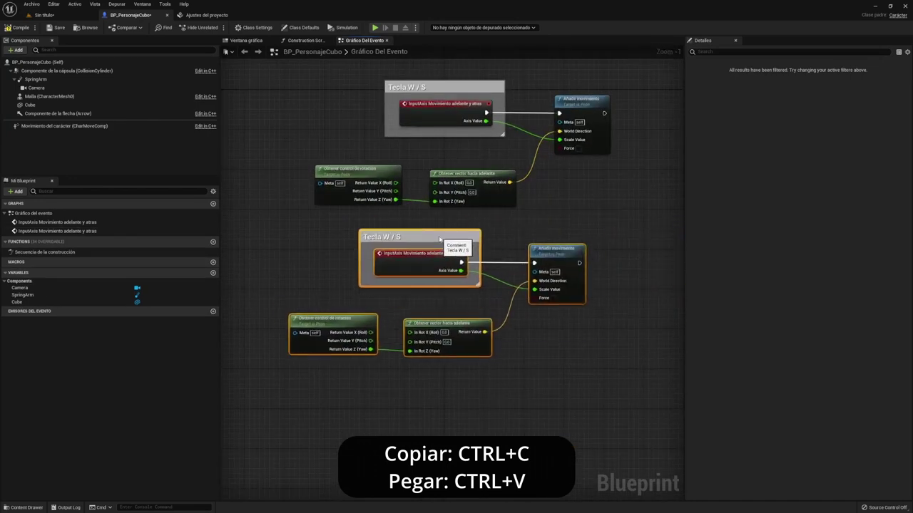
click(583, 206)
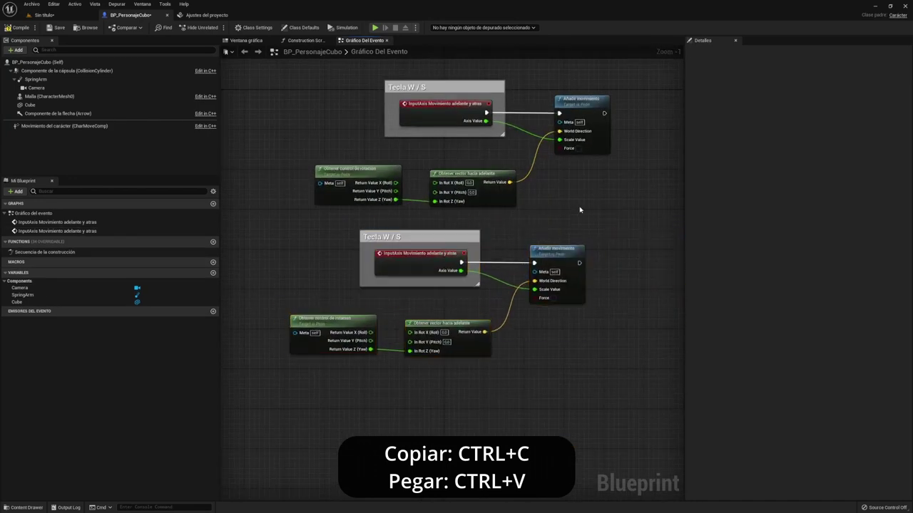
- Replace the copied event with InputAxis Movimiento izquierda y derecha, wiring exec and Axis Value to Añadir movimiento
right_click(304, 240)
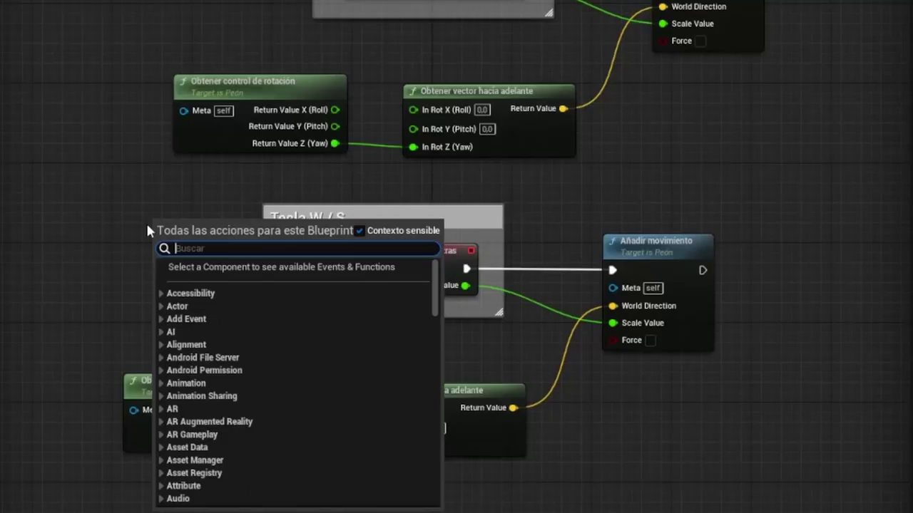
text(movimiento izquierda)
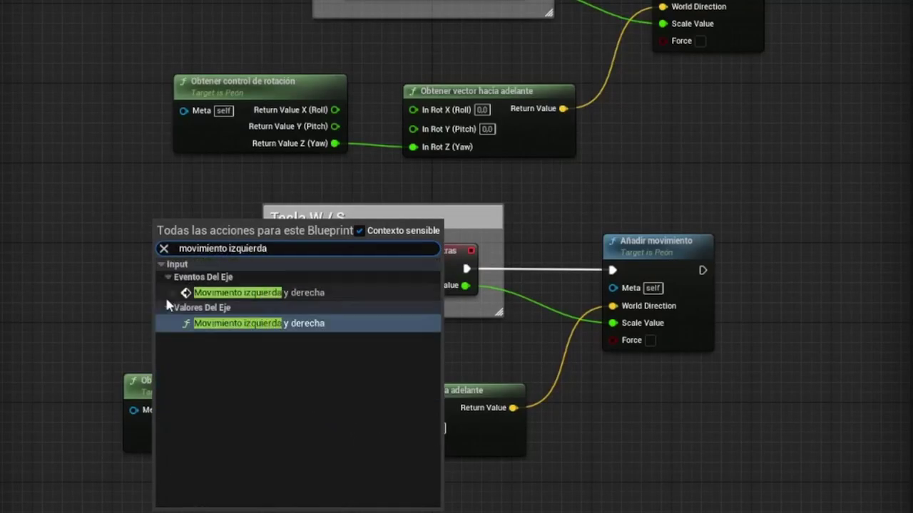
click(169, 307)
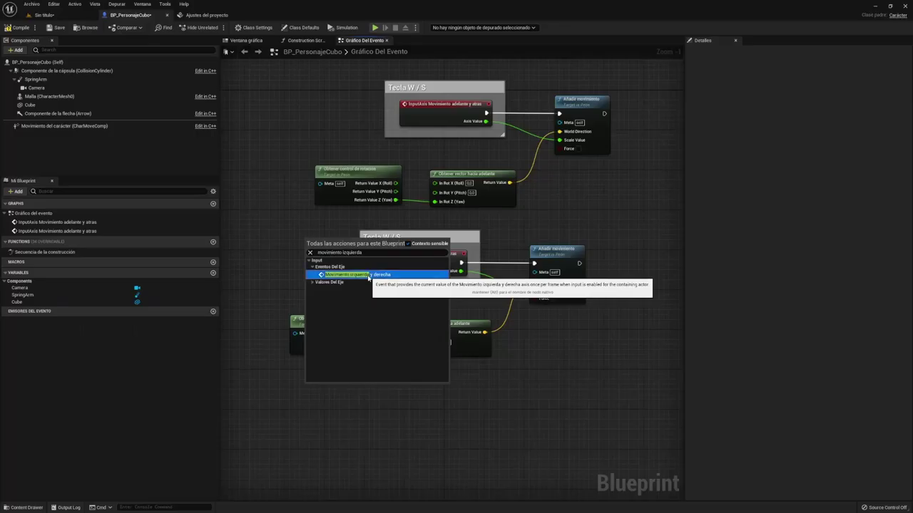
click(368, 275)
click(426, 256)
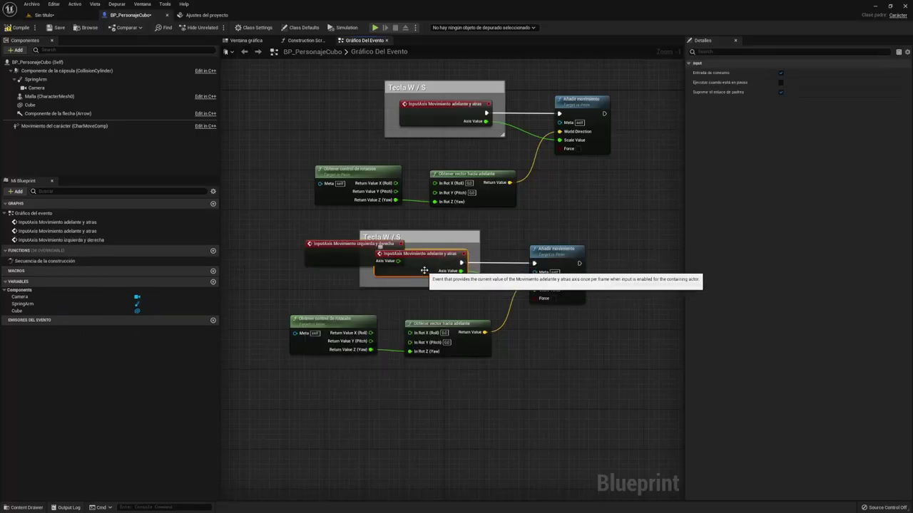
key(Delete)
drag(343, 246, 409, 257)
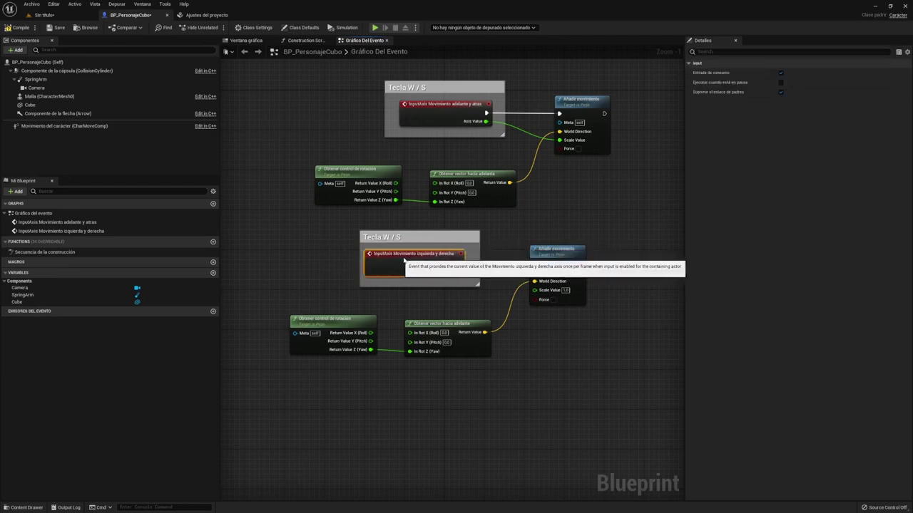
drag(464, 264, 574, 267)
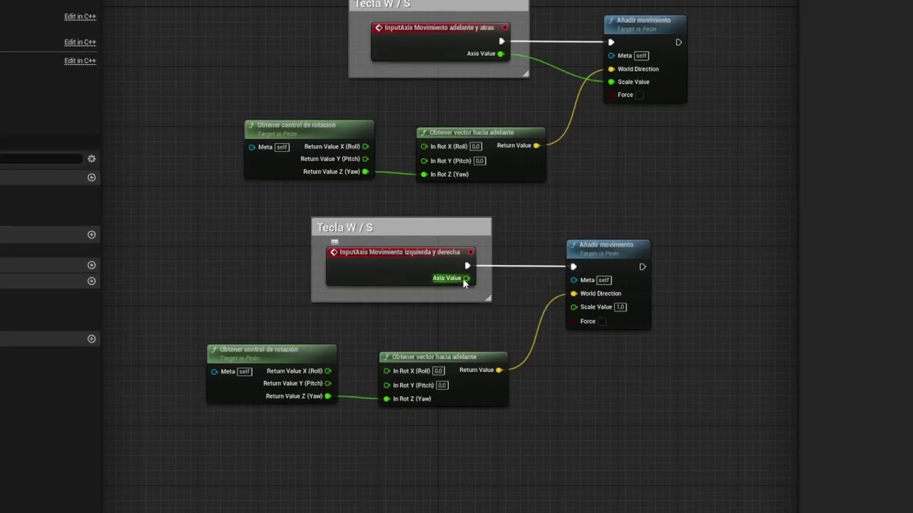
drag(467, 278, 573, 307)
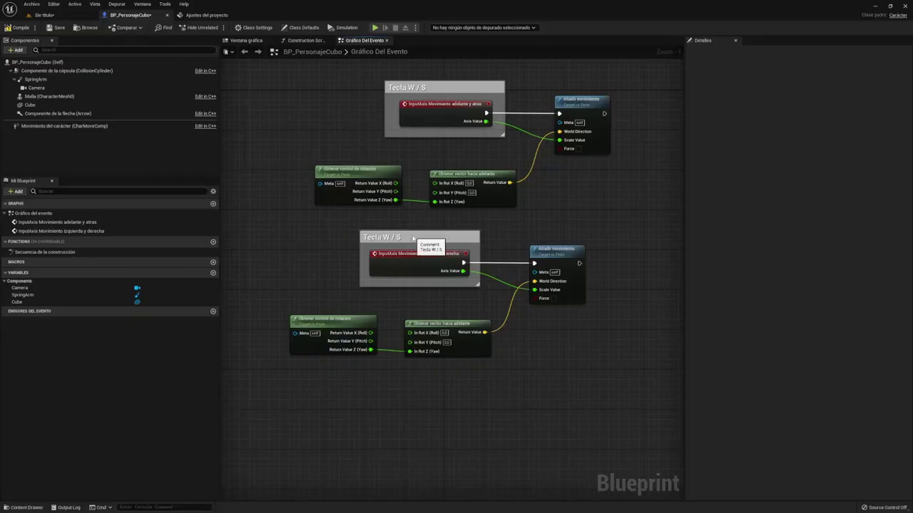
- Rename the copied comment box to 'Tecla A / D'
click(408, 250)
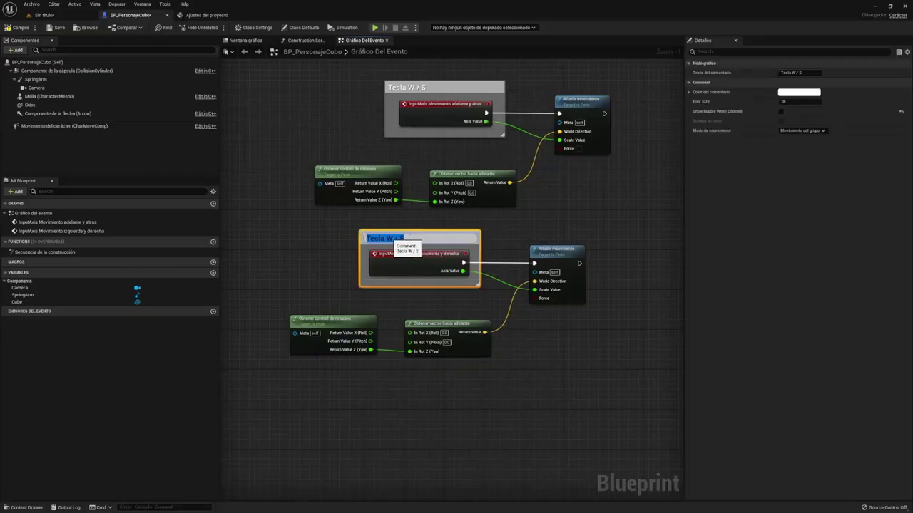
text(A / )
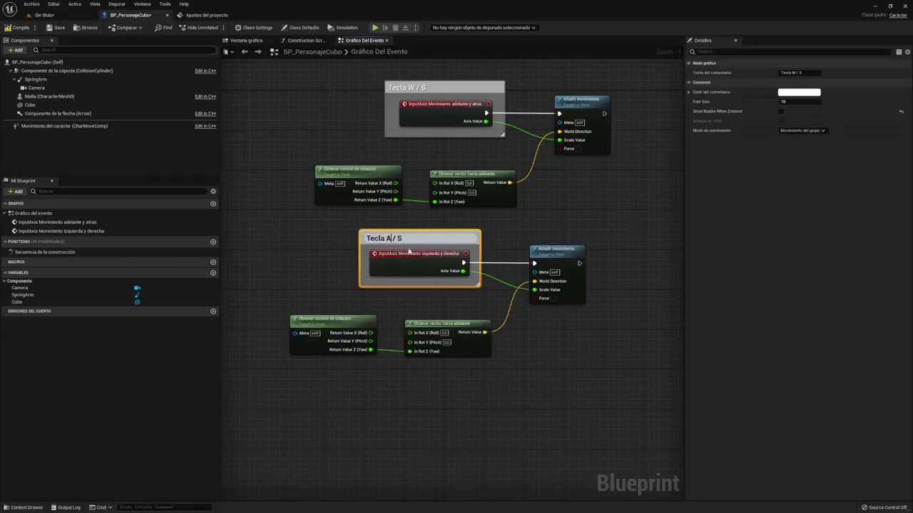
text(D)
click(412, 308)
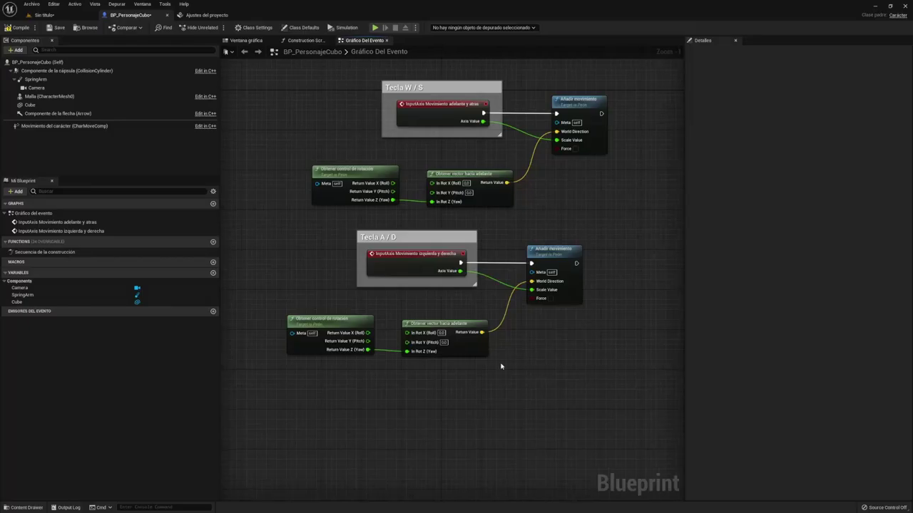
right_click(501, 366)
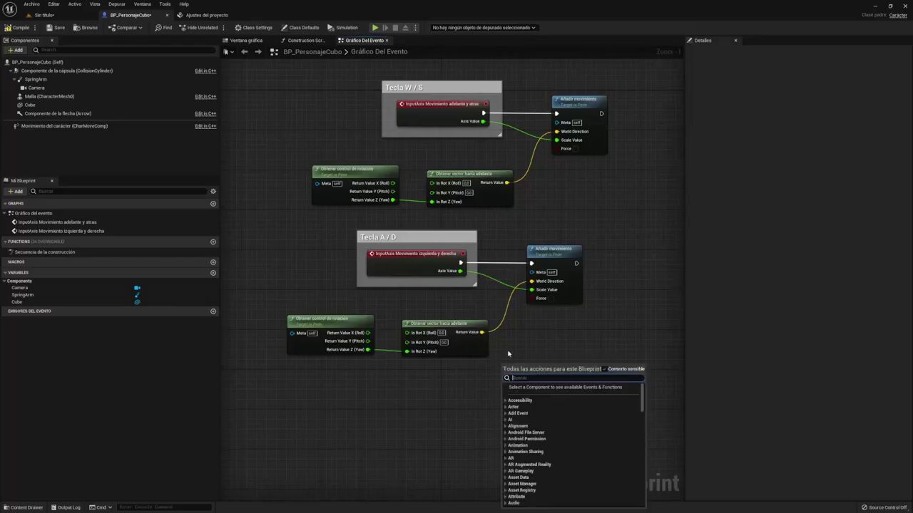
- Replace the copied forward vector with Obtener vector derecho feeding the lower World Direction
text(obtener ve)
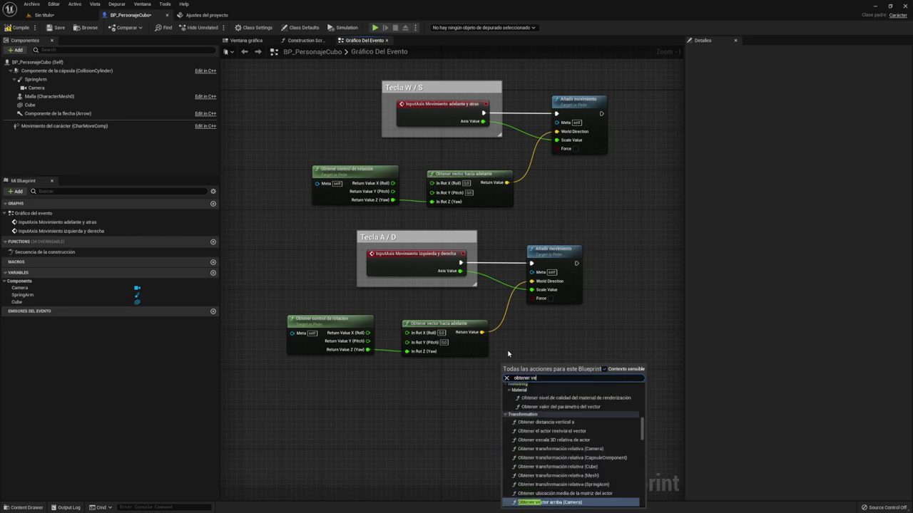
text(ctor dere)
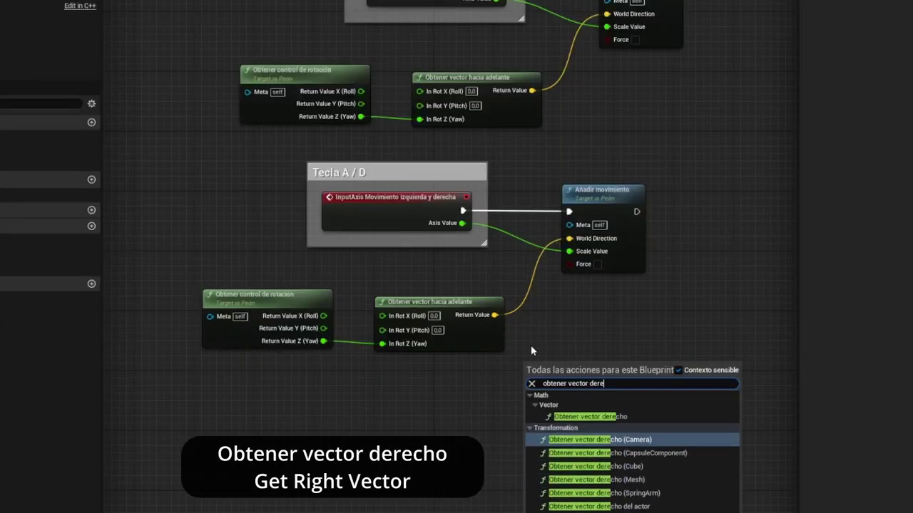
click(549, 427)
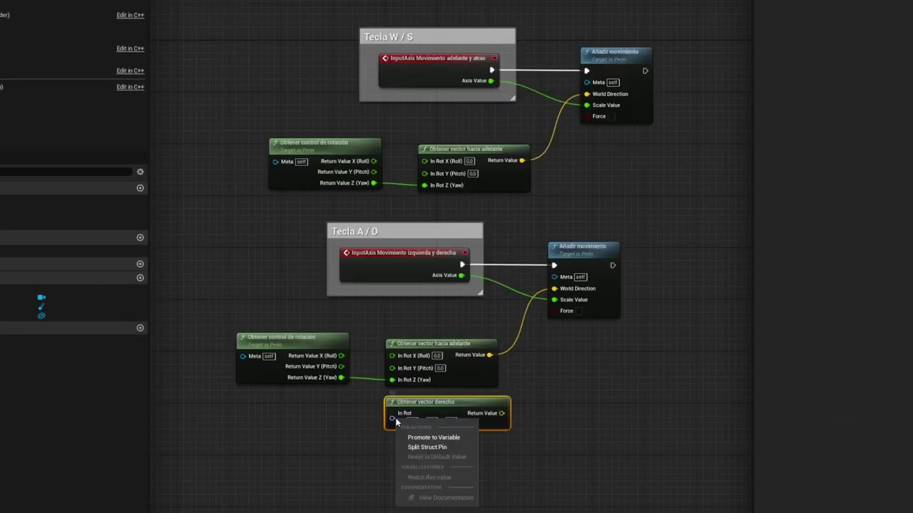
click(428, 441)
click(457, 345)
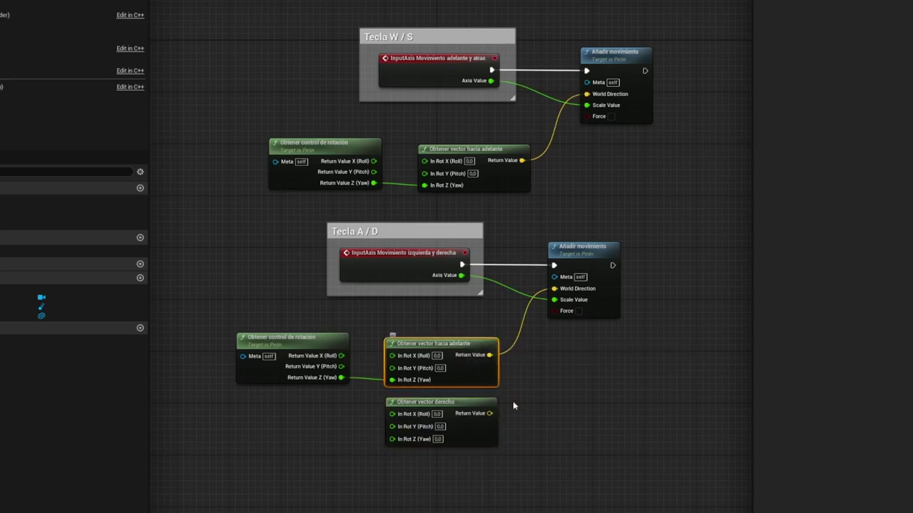
key(Delete)
drag(435, 402, 435, 337)
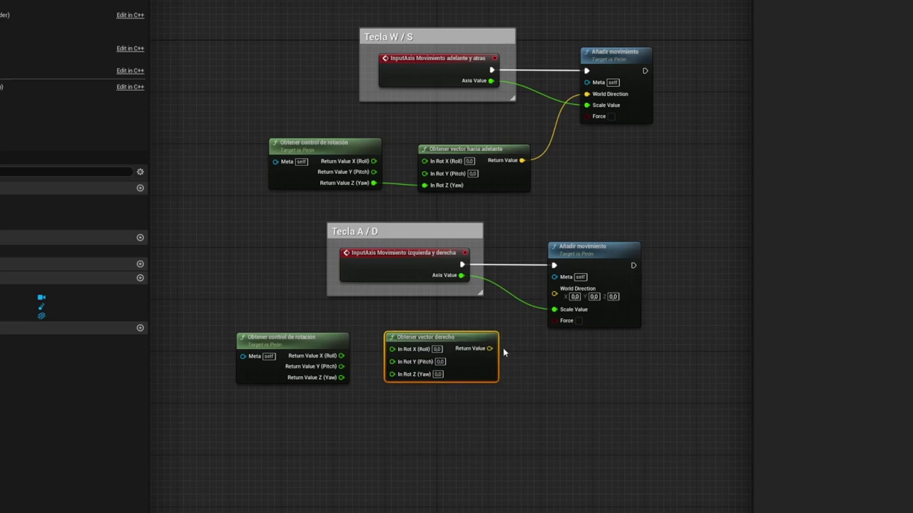
drag(490, 349, 554, 289)
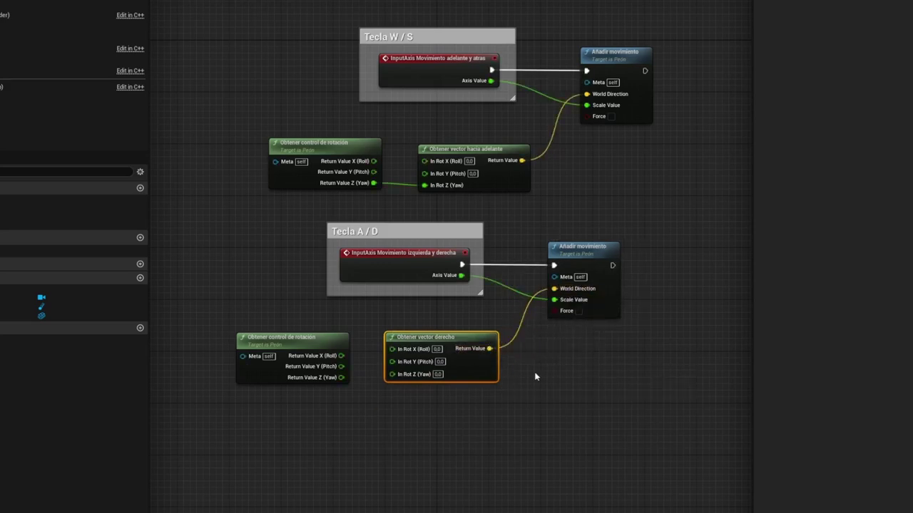
- Connect Roll to the right vector's In Rot X and Yaw to In Rot Z, then save
drag(341, 355, 392, 349)
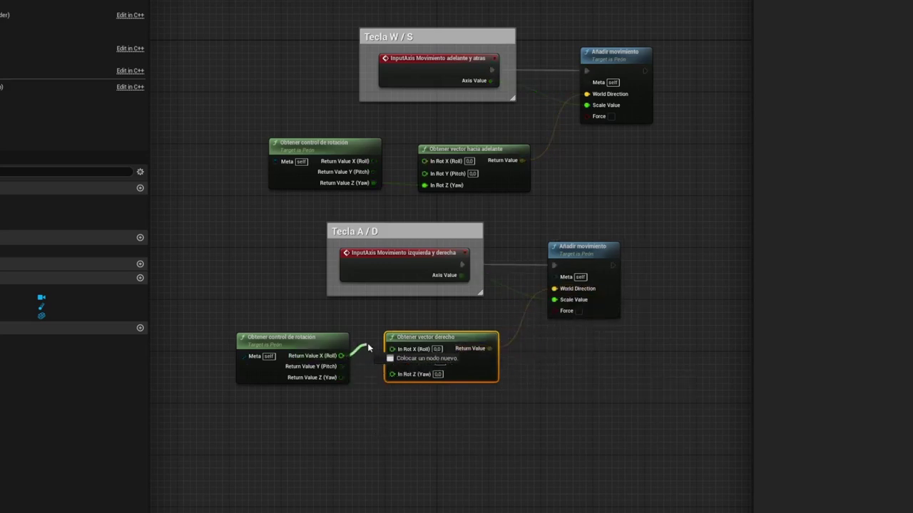
drag(341, 377, 391, 371)
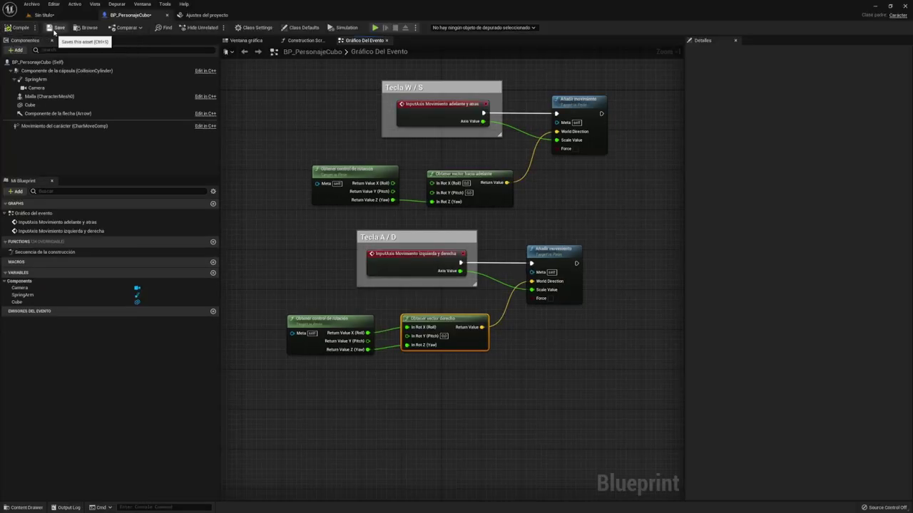
click(55, 30)
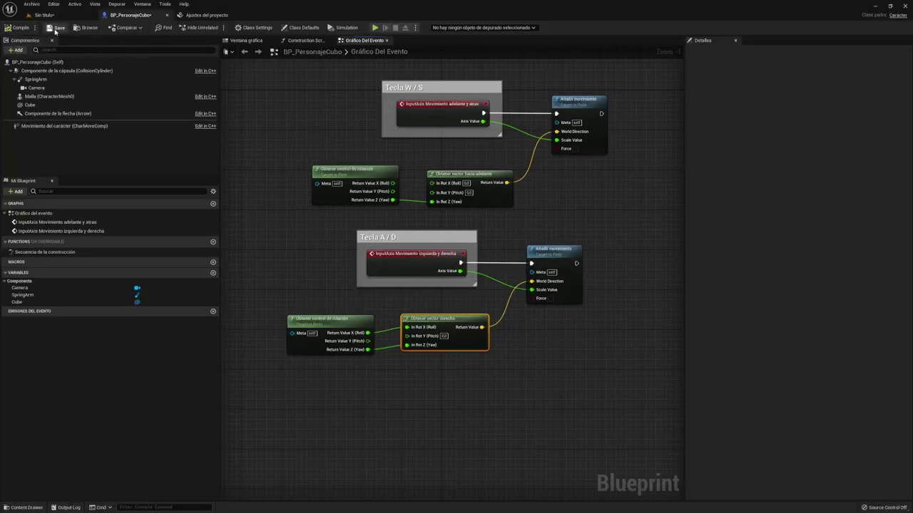
click(43, 15)
- Run a test play with the white cube character, then stop it with Esc
click(151, 28)
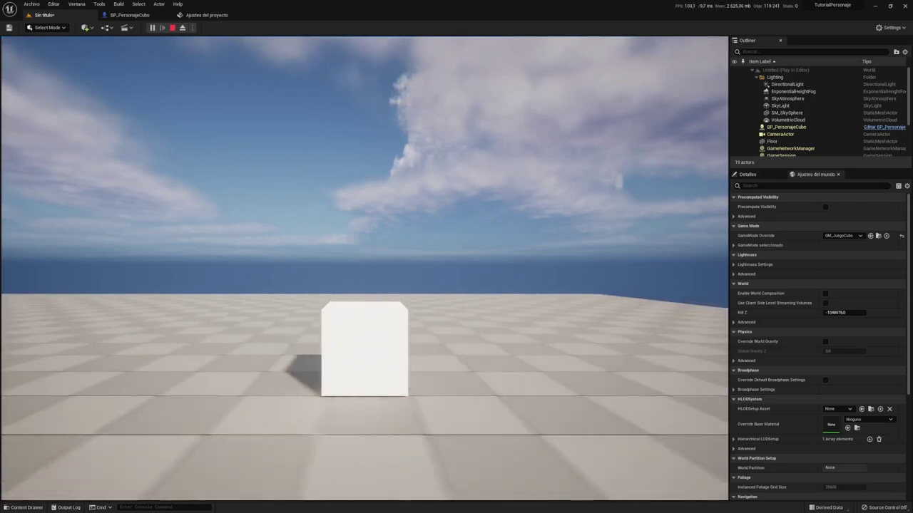
key(Escape)
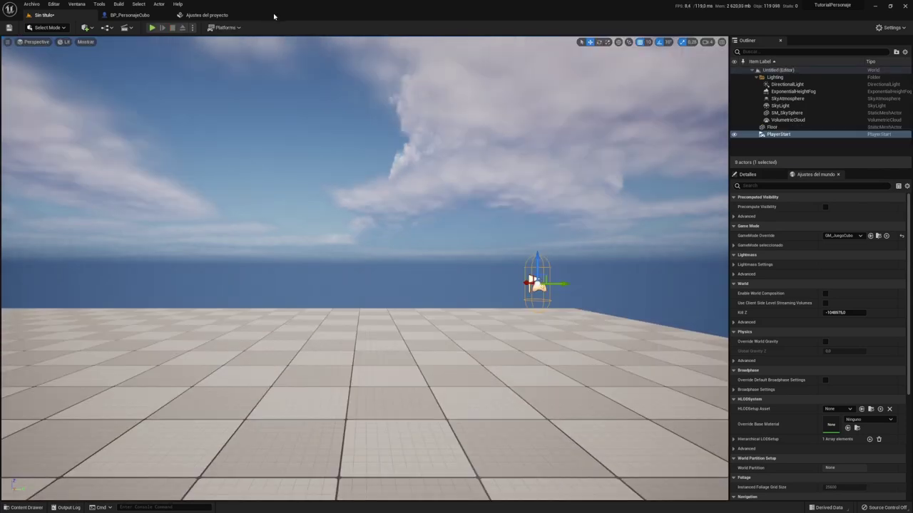
- Add axis mapping 'Raton arriba y abajo' bound to Ratón Y with scale -1,0
click(206, 15)
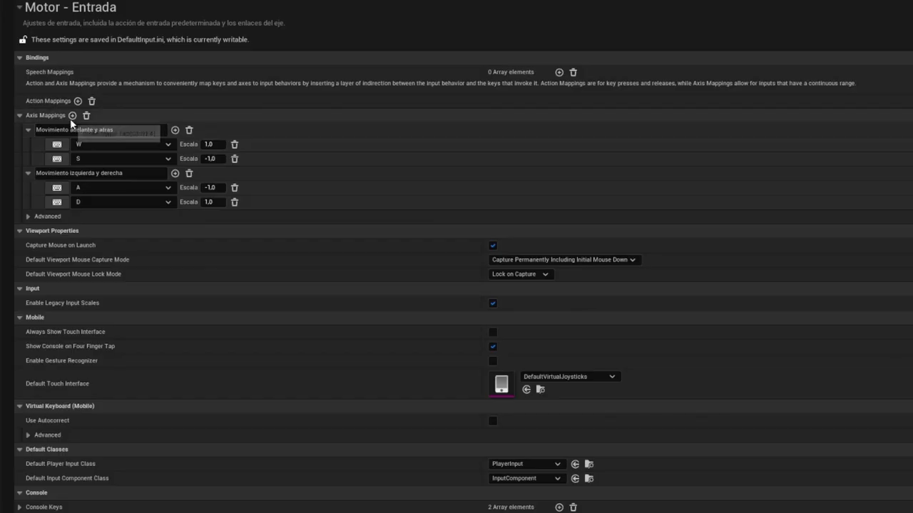
click(73, 116)
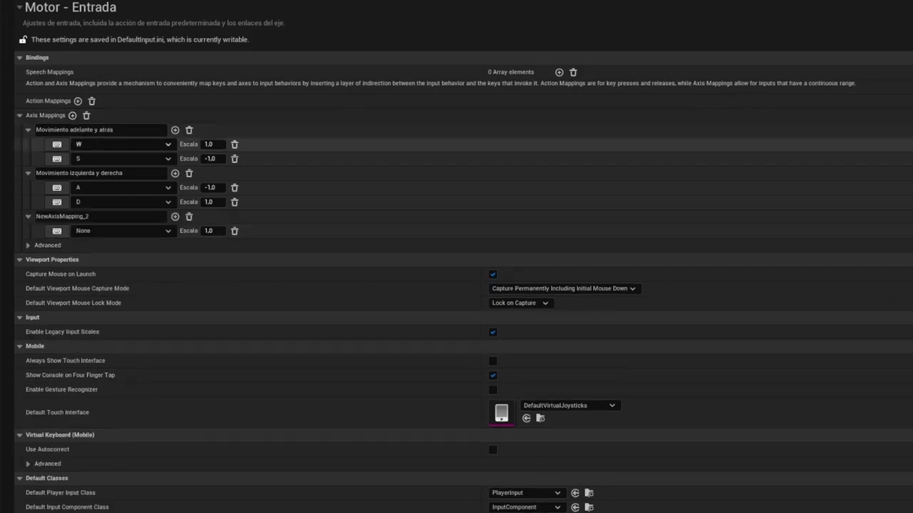
drag(100, 216, 27, 217)
text(Raton arriba y abajo)
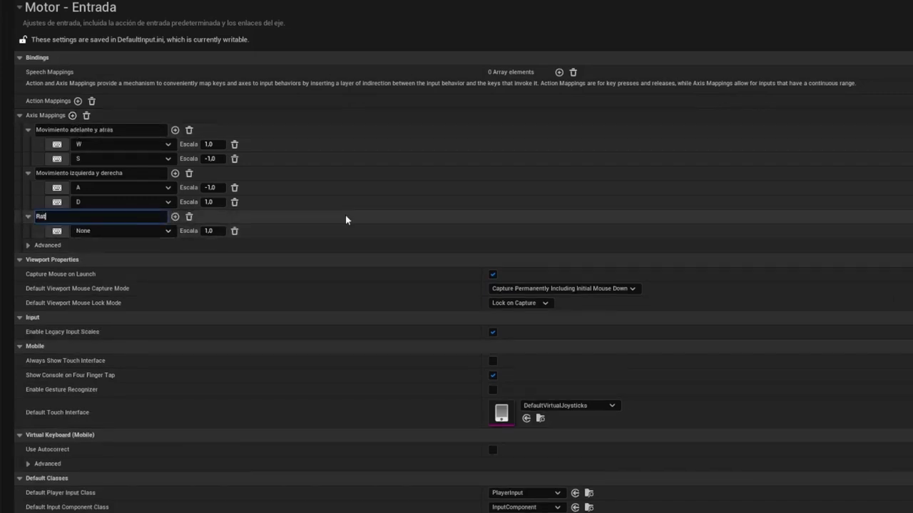
key(Return)
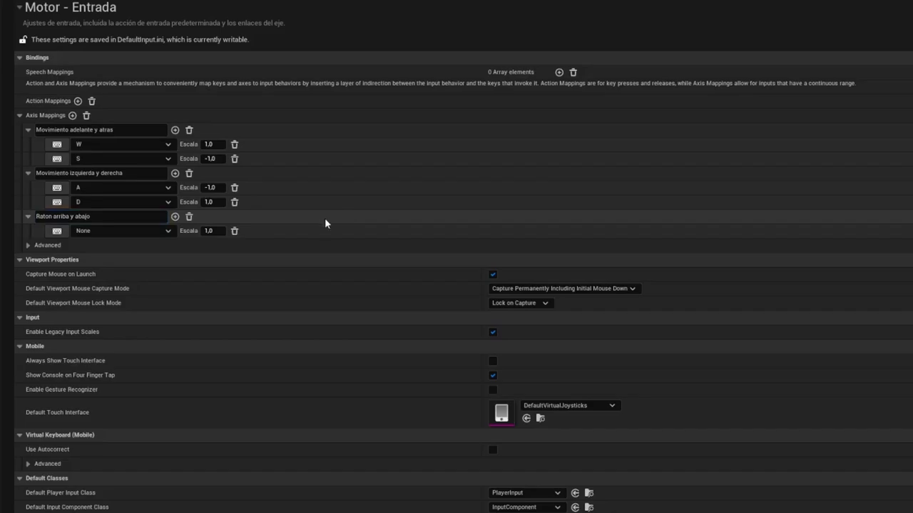
click(193, 195)
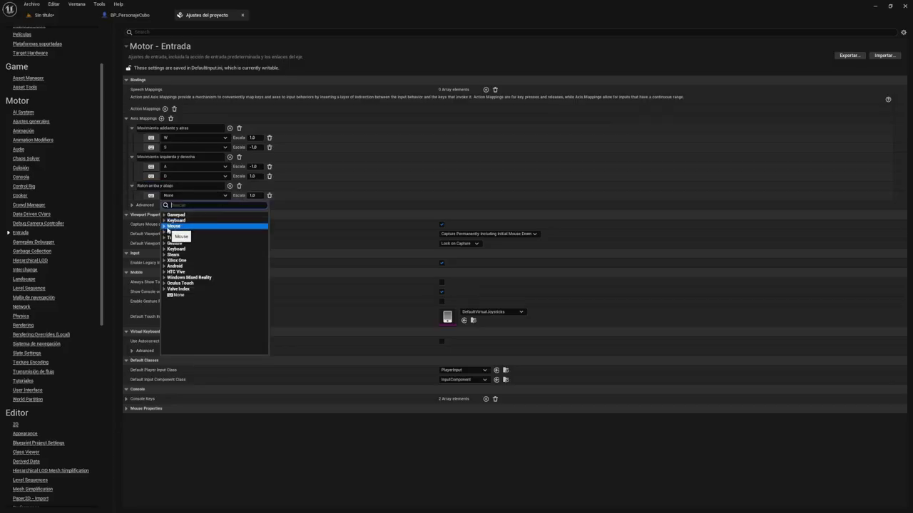
click(165, 227)
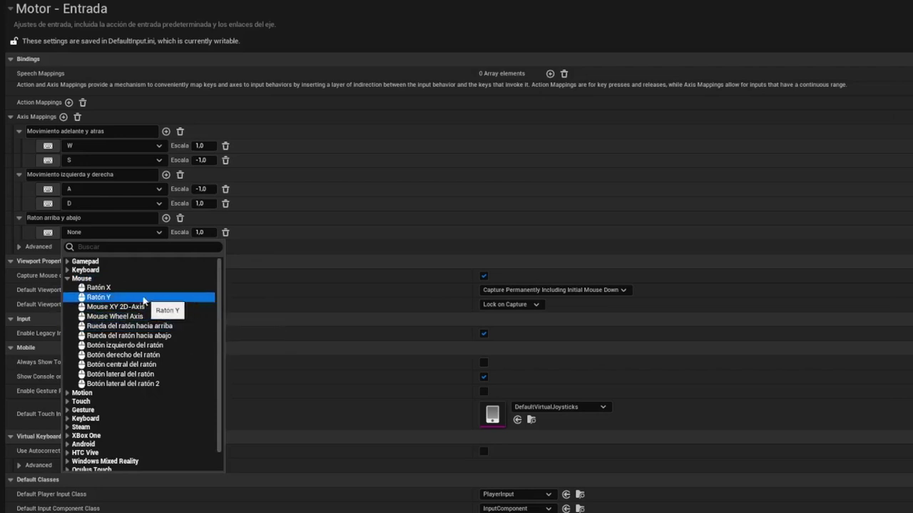
click(139, 298)
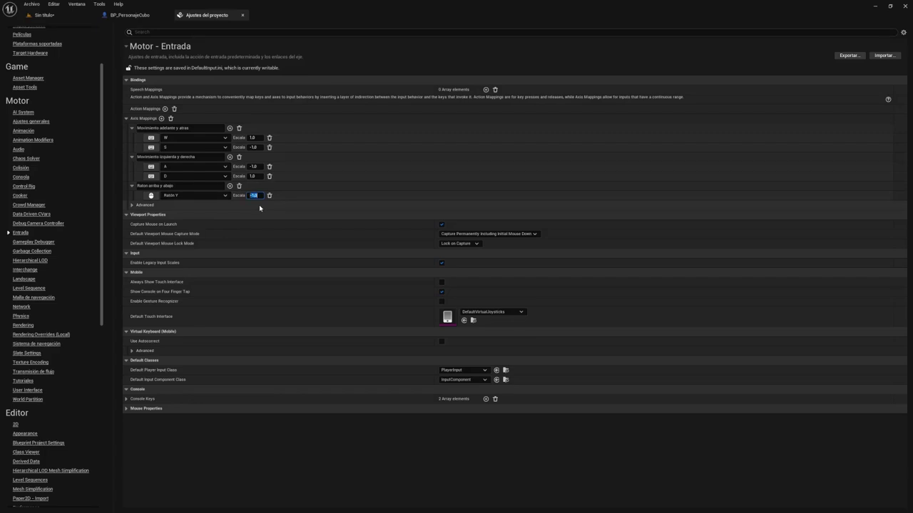
key(Return)
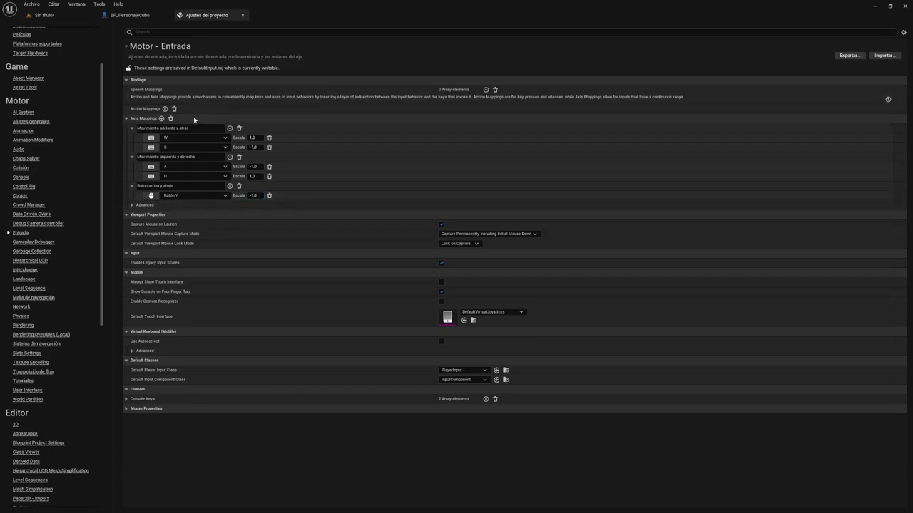
- Add axis mapping 'Raton izquieda y derecha' bound to Ratón X
click(162, 118)
click(192, 205)
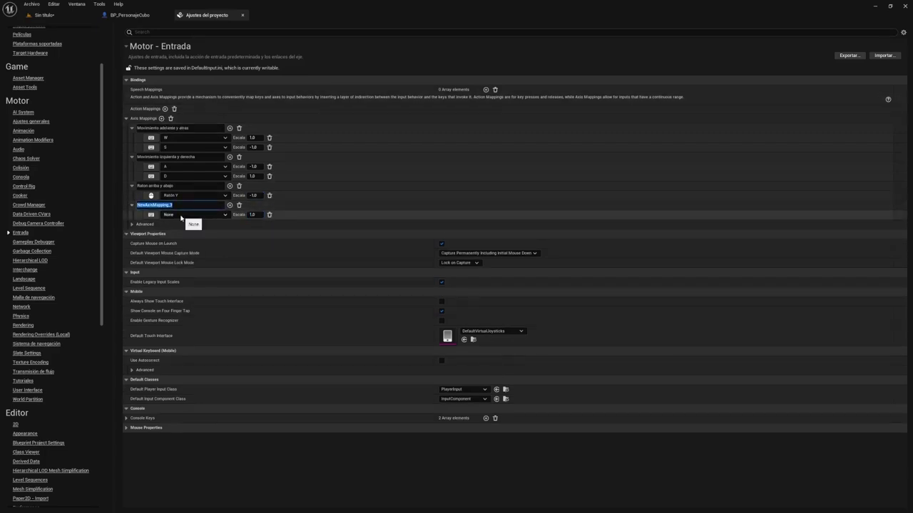
text(Raton izquieda y derecha)
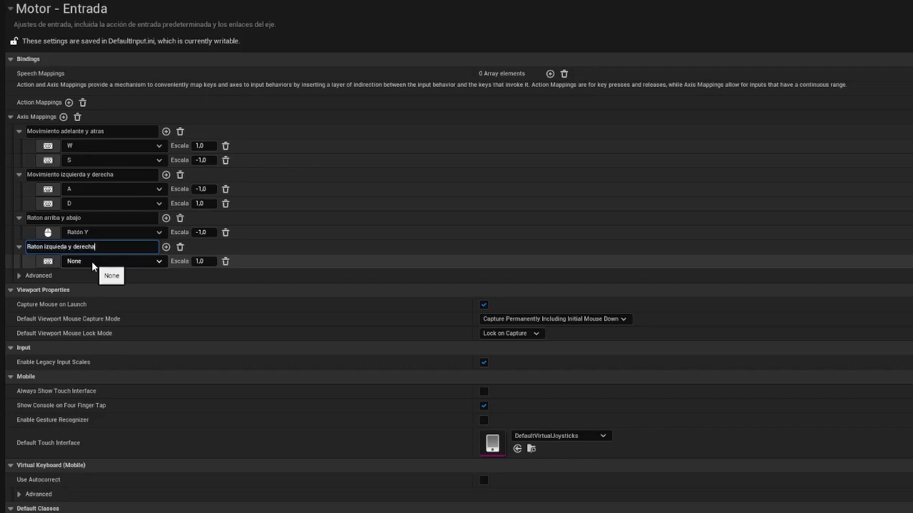
key(Return)
click(114, 261)
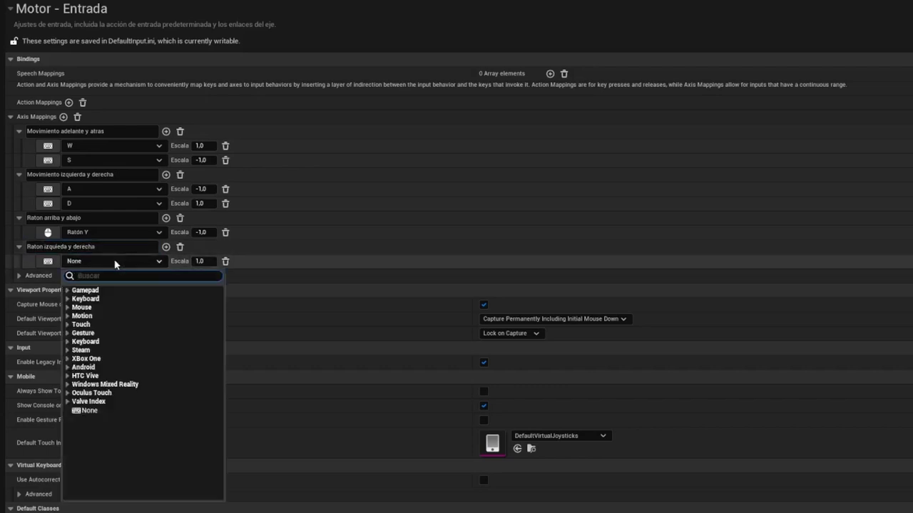
click(68, 307)
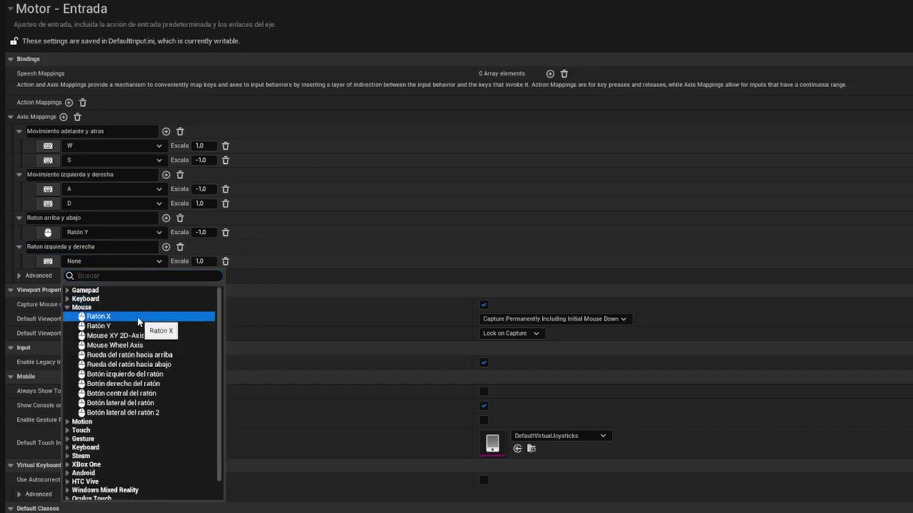
click(140, 321)
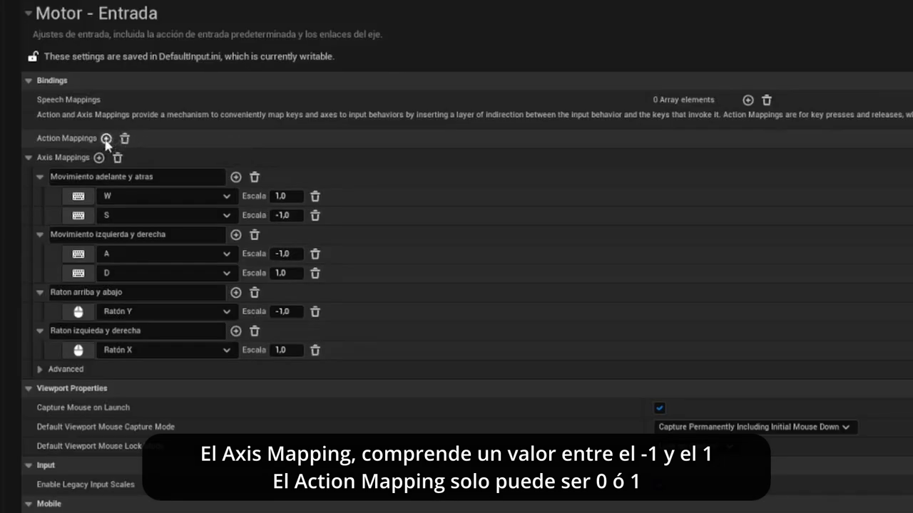
- Create a 'Salto Cubo' action mapping on Barra de espacio and return to BP_PersonajeCubo
click(106, 139)
click(27, 138)
click(135, 158)
text(Salto)
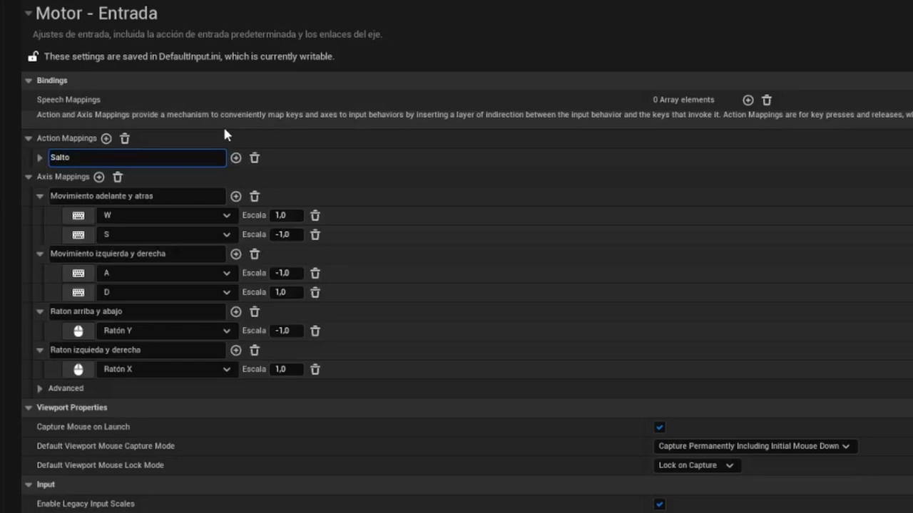
text( Cubo)
key(Return)
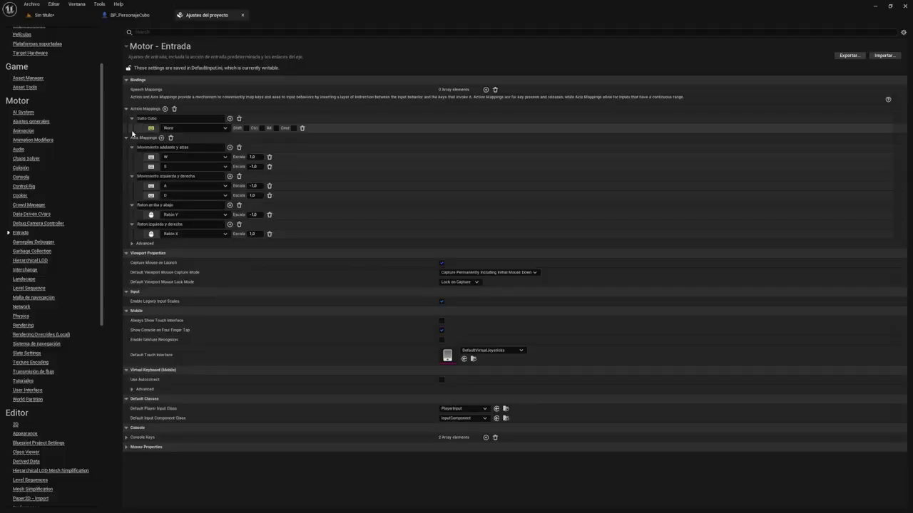
key(space)
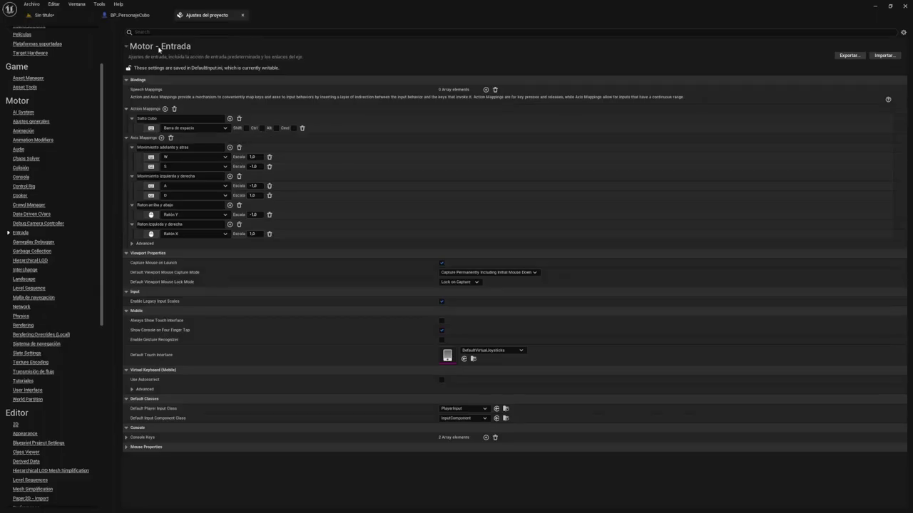
click(144, 17)
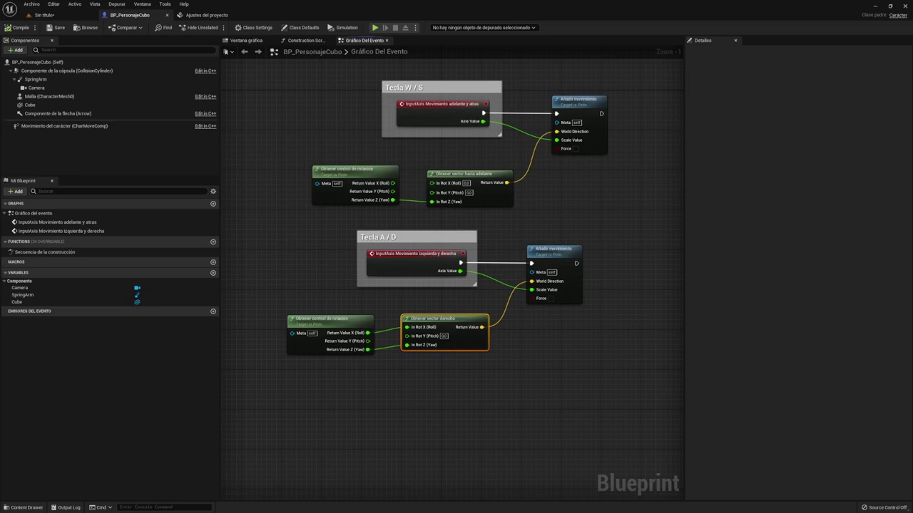
- Add the InputAxis Raton arriba y abajo and Raton izquieda y derecha events to the graph
right_drag(268, 222, 301, 184)
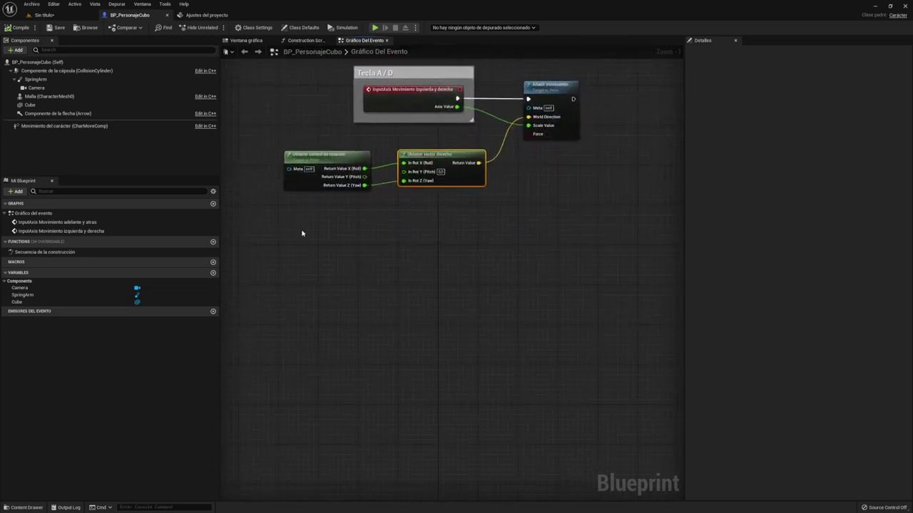
right_click(299, 246)
text(raton)
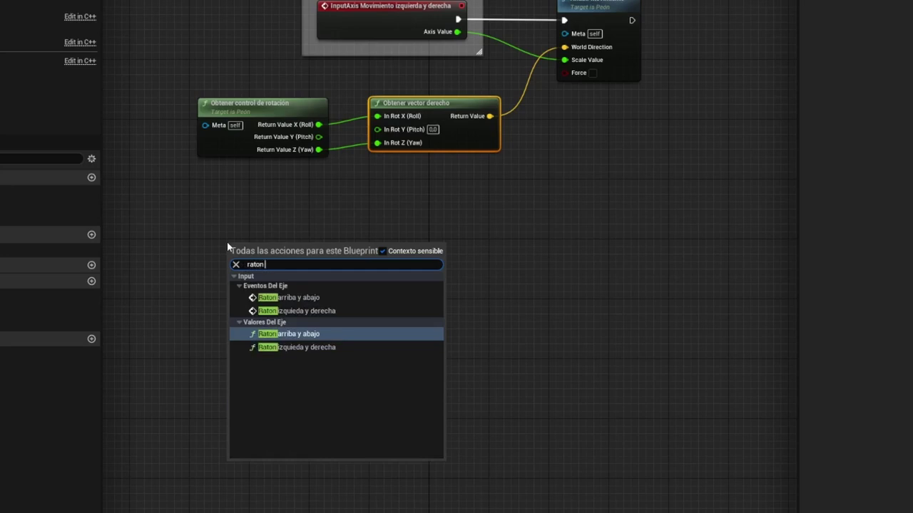
click(306, 298)
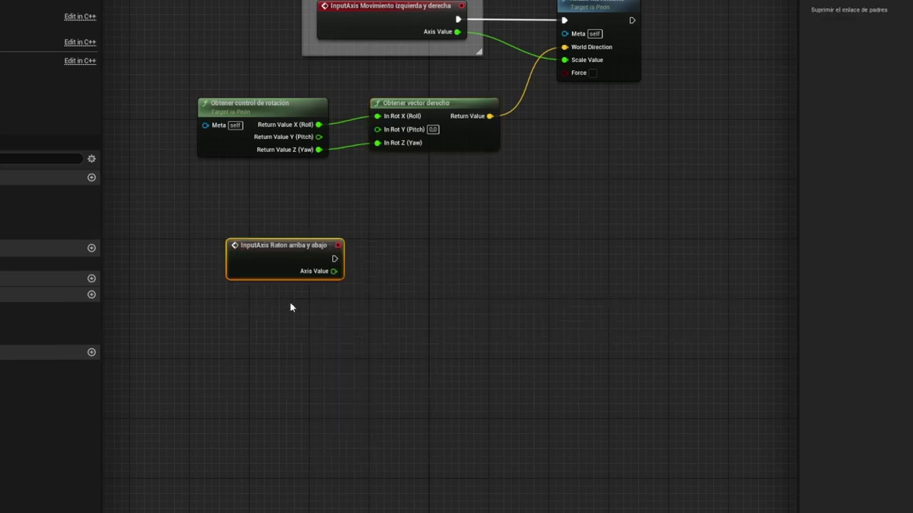
right_click(239, 321)
text(raton)
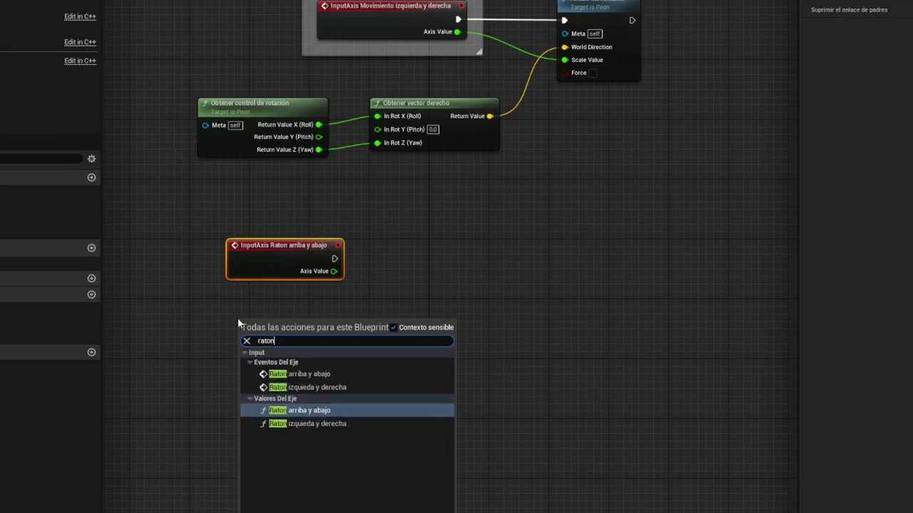
click(329, 389)
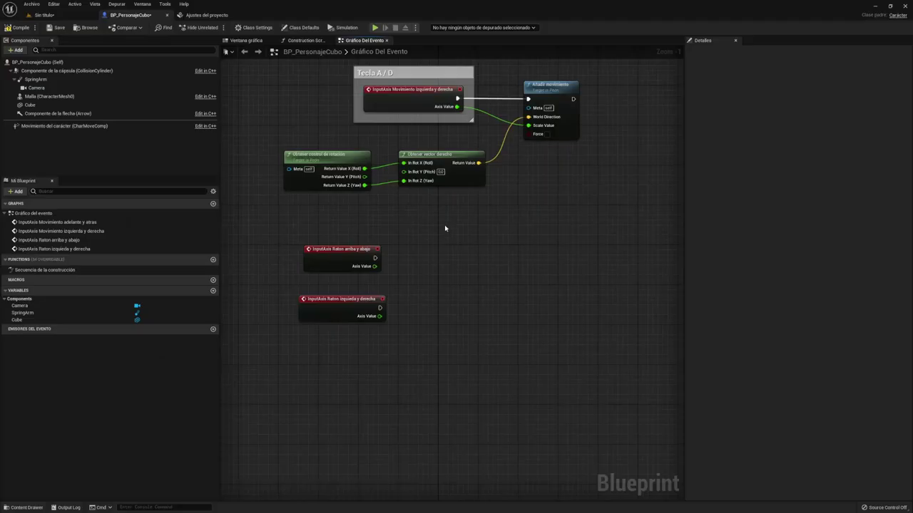
- Add the controller yaw and pitch input nodes (Añadir entrada de guiñada / ángulo)
right_click(426, 255)
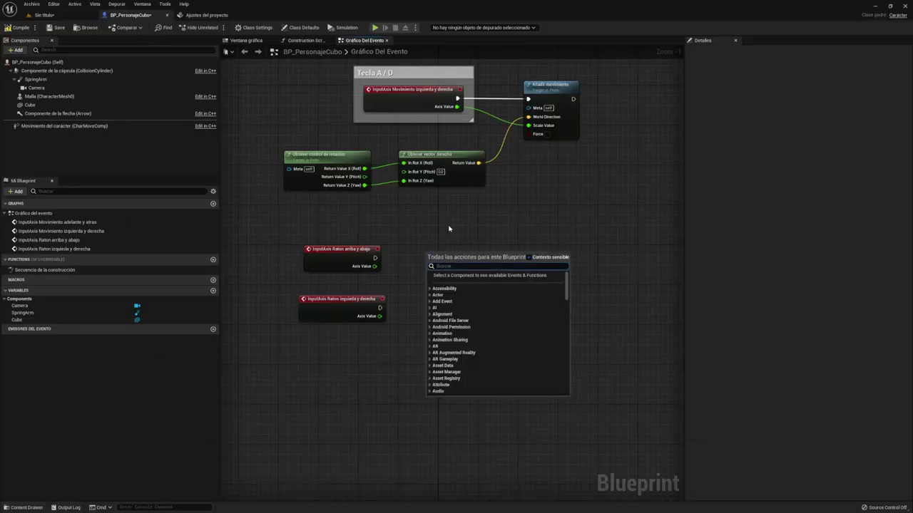
text(añadir entrada)
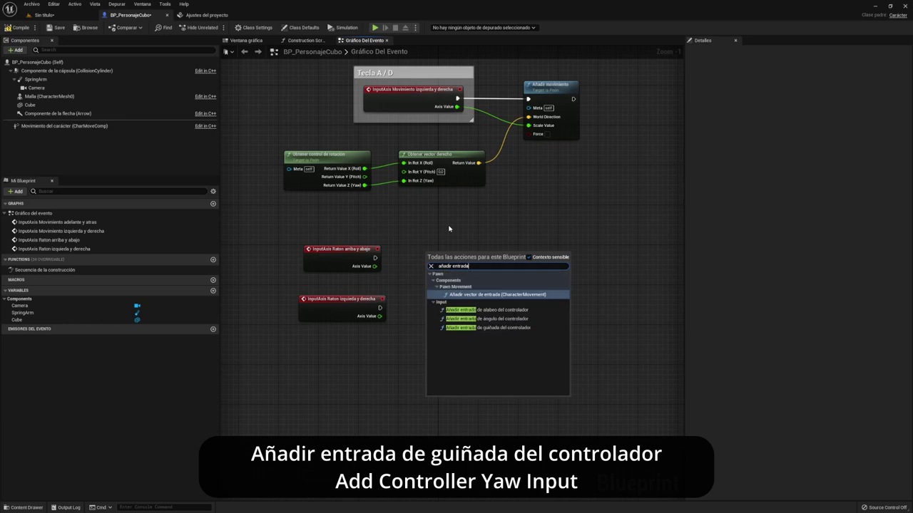
text( de gui)
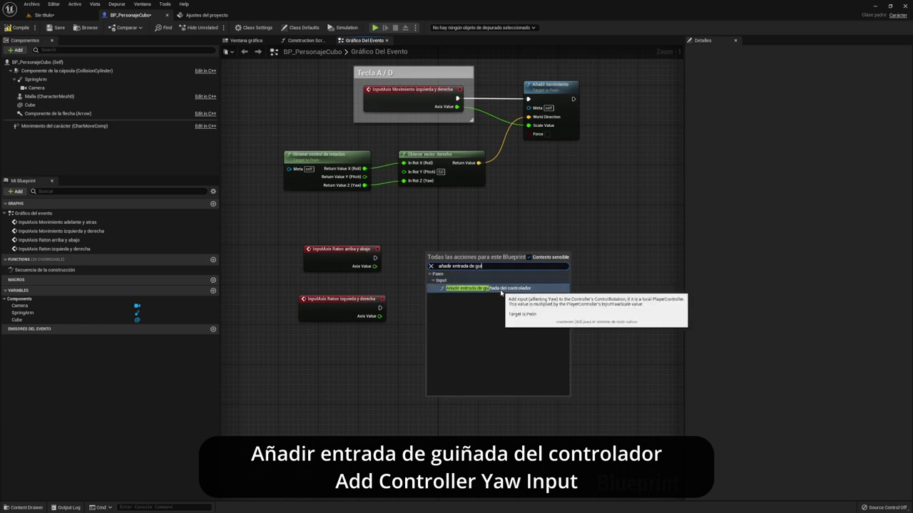
click(501, 289)
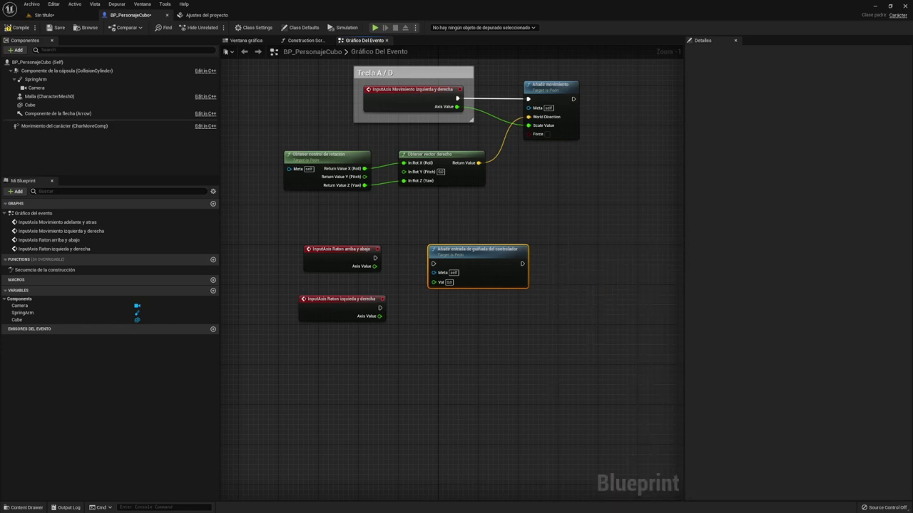
right_click(421, 316)
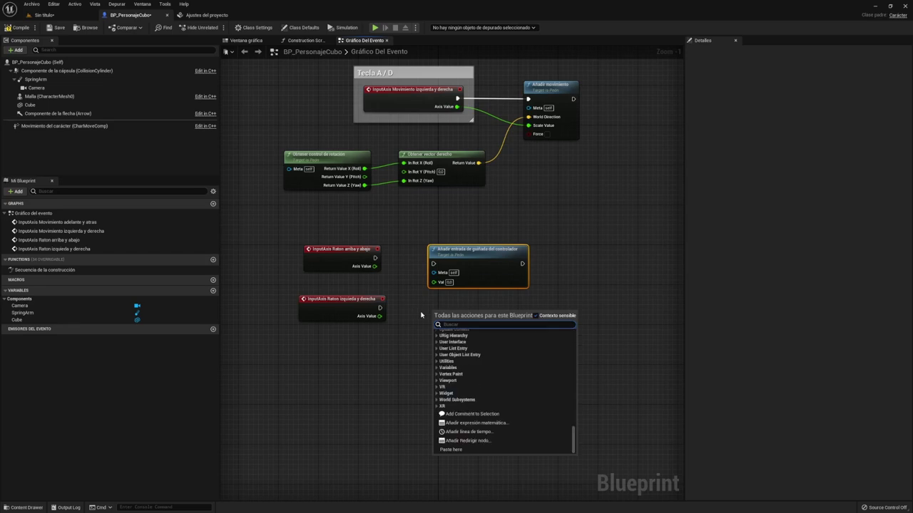
text(añadir entrada)
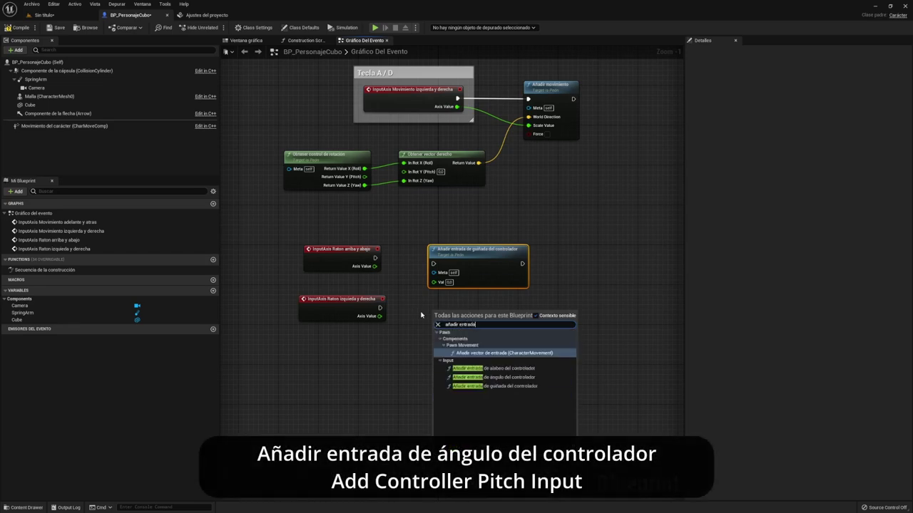
text( de án)
key(Return)
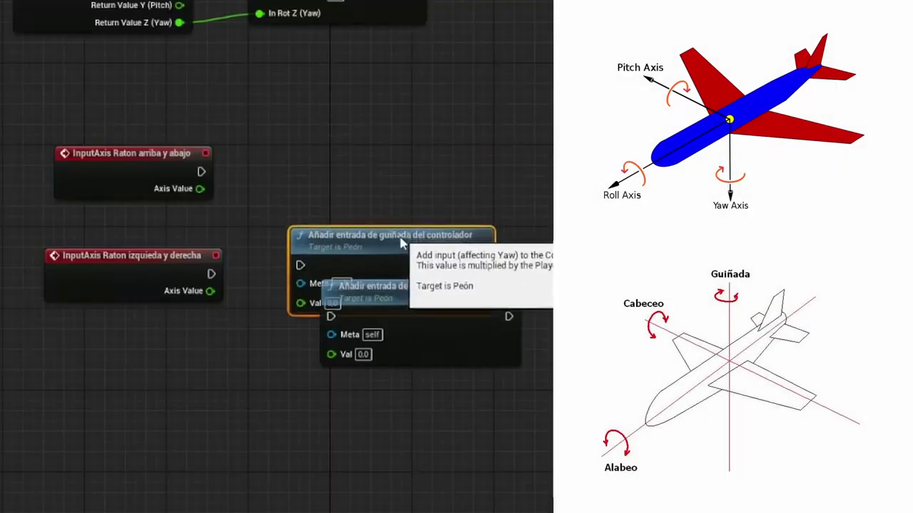
drag(472, 317, 456, 236)
- Wire the left-right mouse event into yaw and the up-down mouse event into pitch
drag(212, 274, 300, 265)
drag(211, 291, 300, 303)
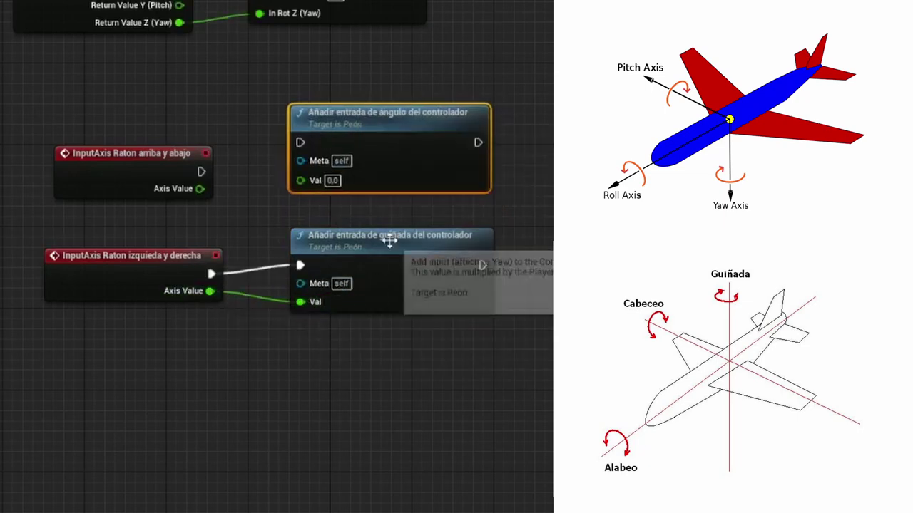
click(387, 238)
ctrl+drag(143, 220, 235, 300)
drag(392, 236, 392, 297)
drag(405, 146, 395, 187)
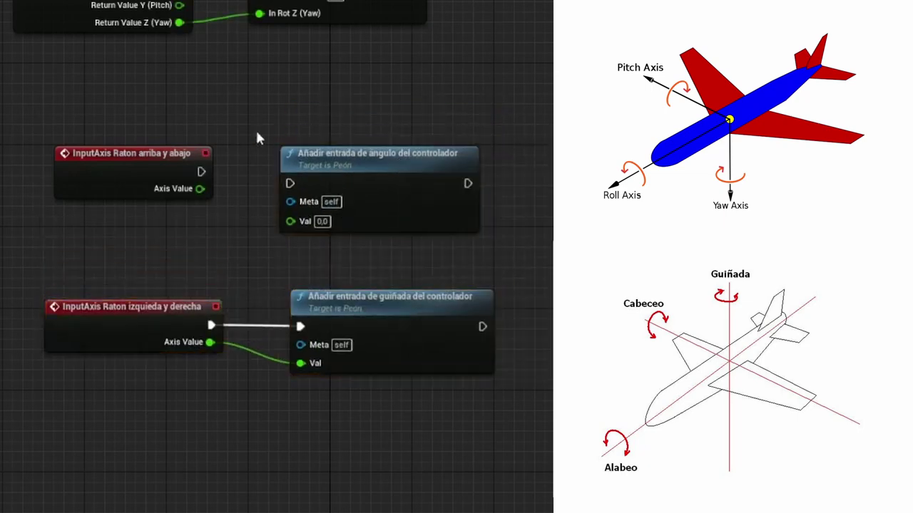
drag(201, 171, 289, 184)
drag(199, 188, 289, 220)
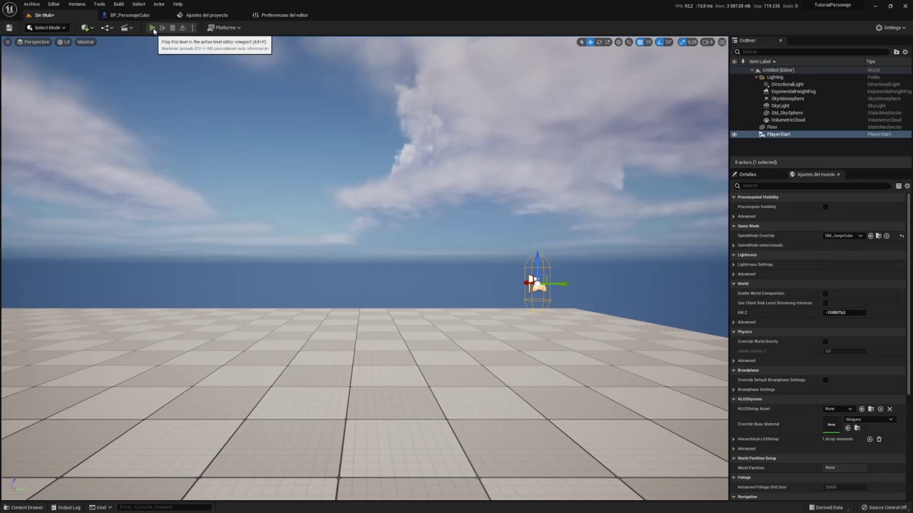
- Play-test mouse look, then view BP_PersonajeCubo's cube in the Ventana gráfica 3D view
click(153, 28)
click(392, 243)
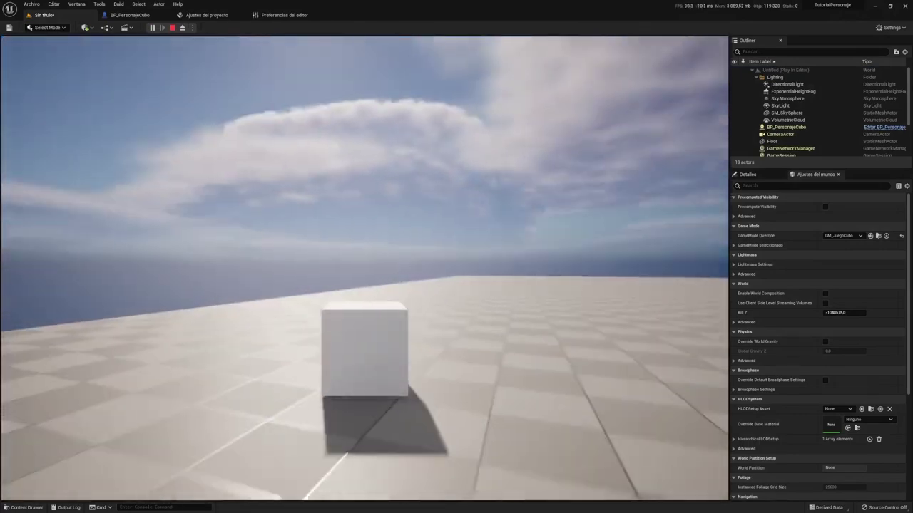
key(Escape)
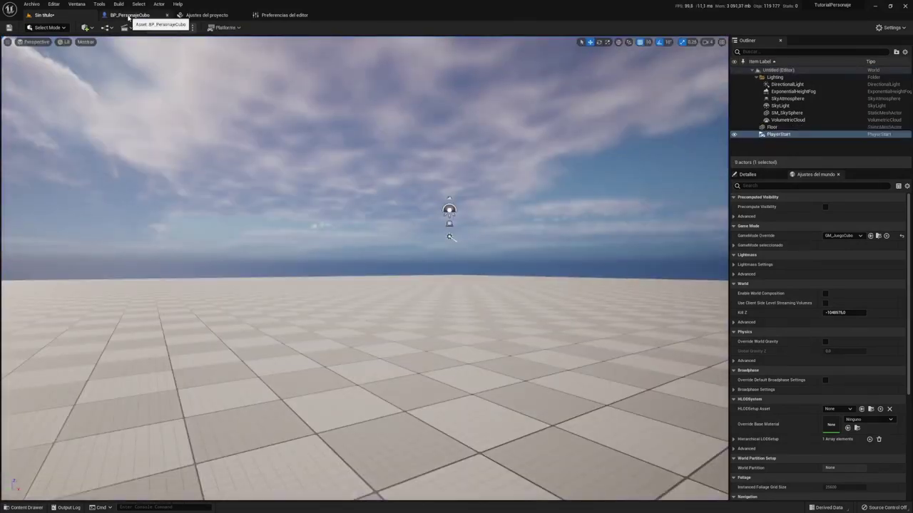
click(128, 15)
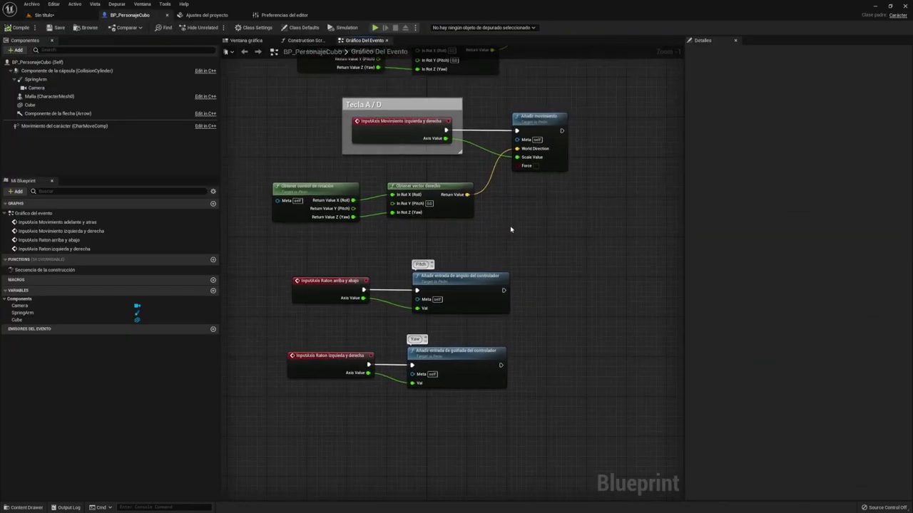
click(251, 41)
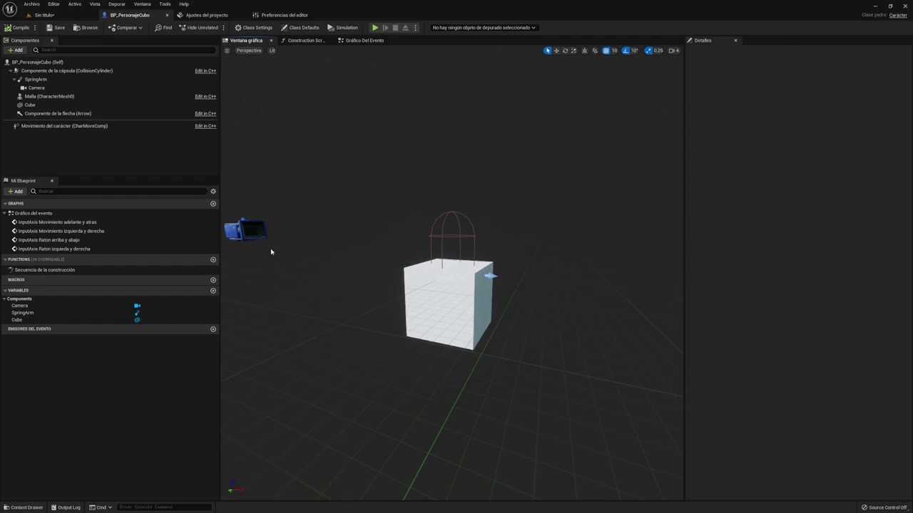
- Enable Use Pawn Control Rotation on the SpringArm and play-test the camera orbiting the cube
click(35, 79)
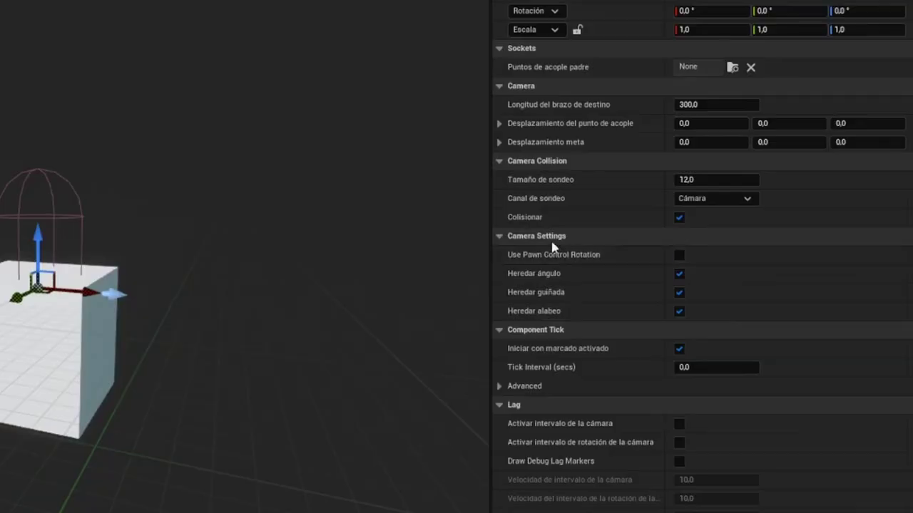
mouse_move(513, 262)
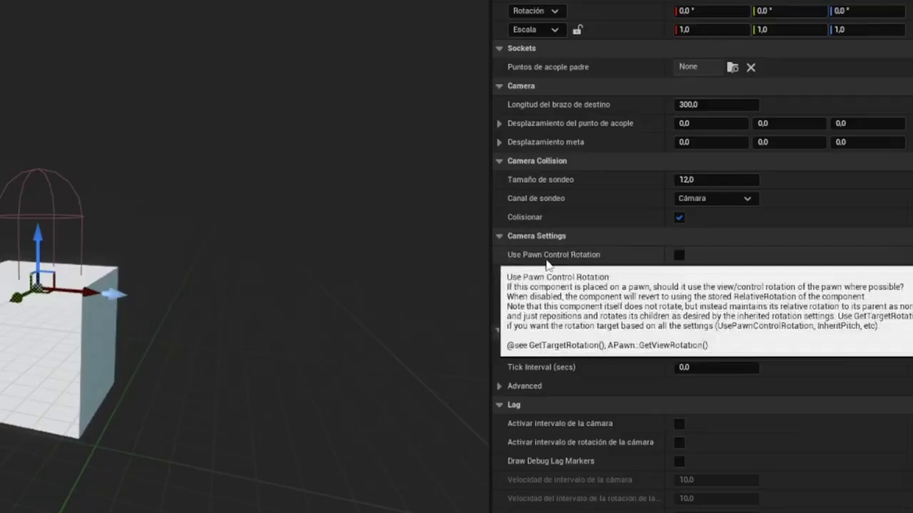
click(678, 256)
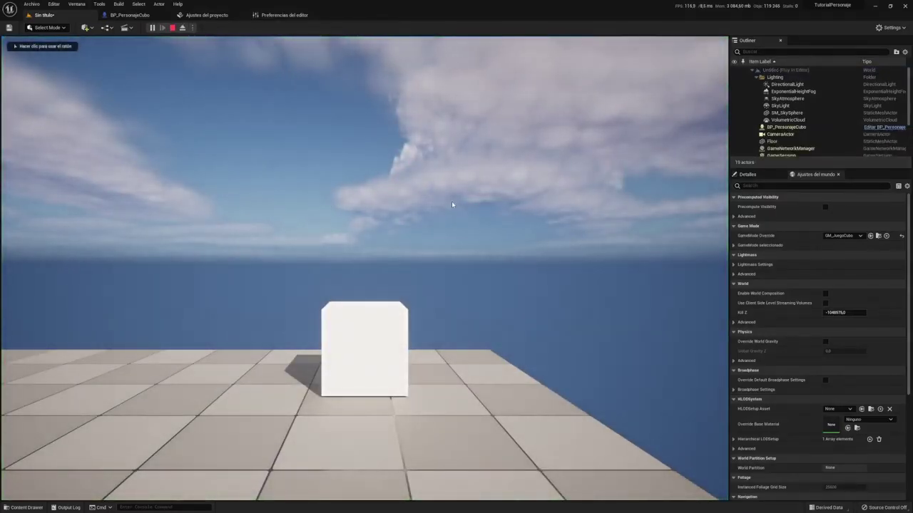
click(451, 201)
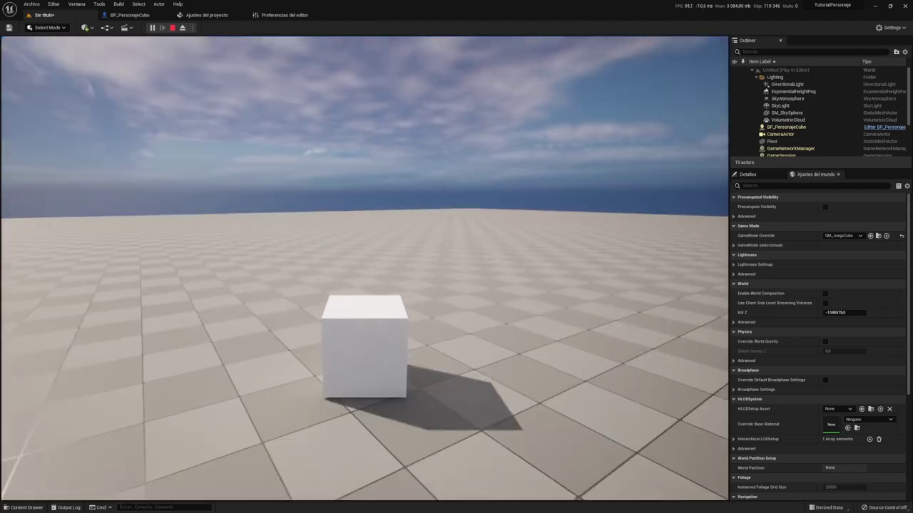
key(shift+F1)
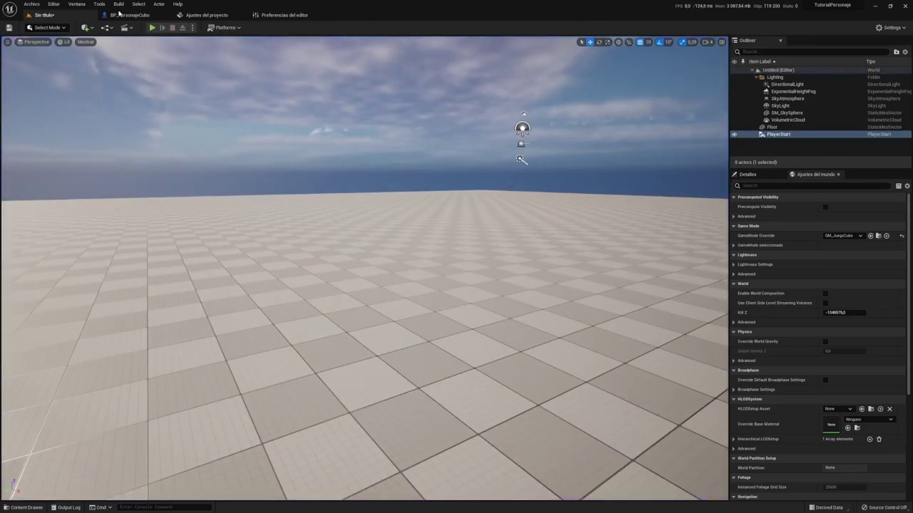
- In BP_PersonajeCubo's event graph, add an InputAction Salto Cubo event above the Tecla W / S group
click(132, 15)
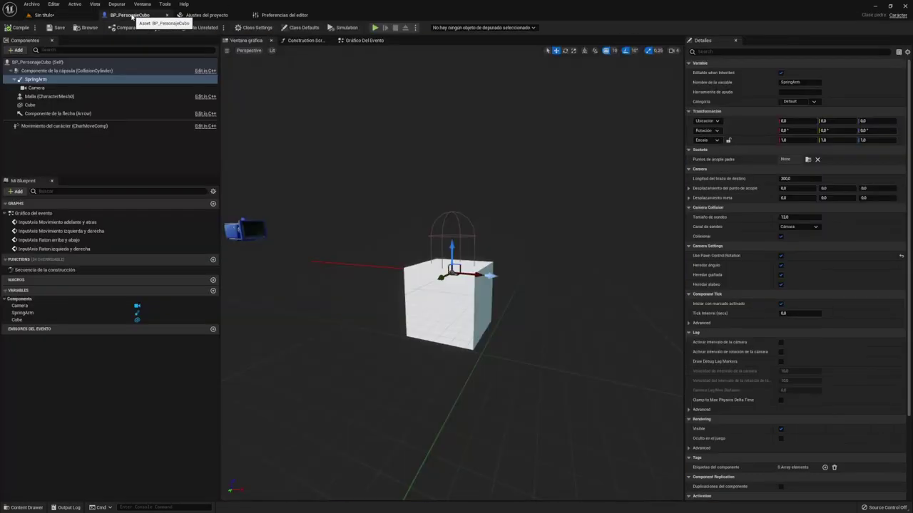
click(360, 41)
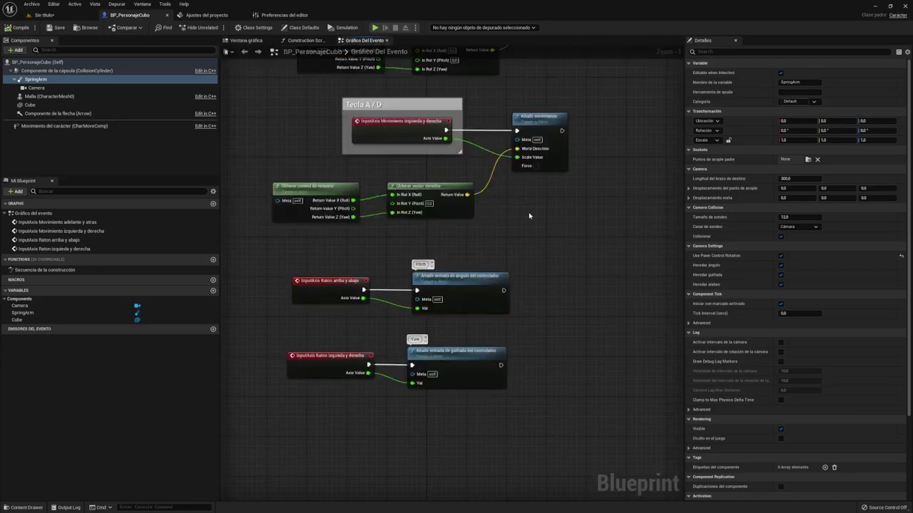
right_drag(529, 226, 534, 377)
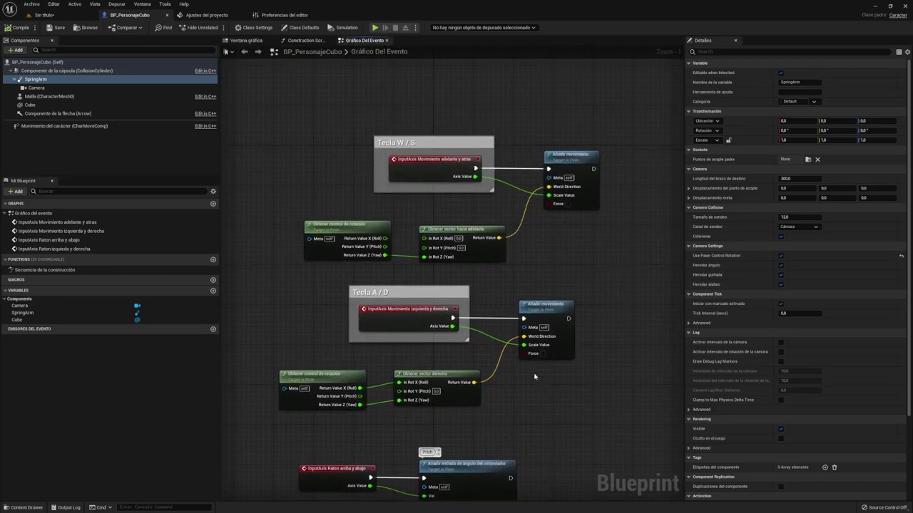
right_drag(588, 311, 580, 391)
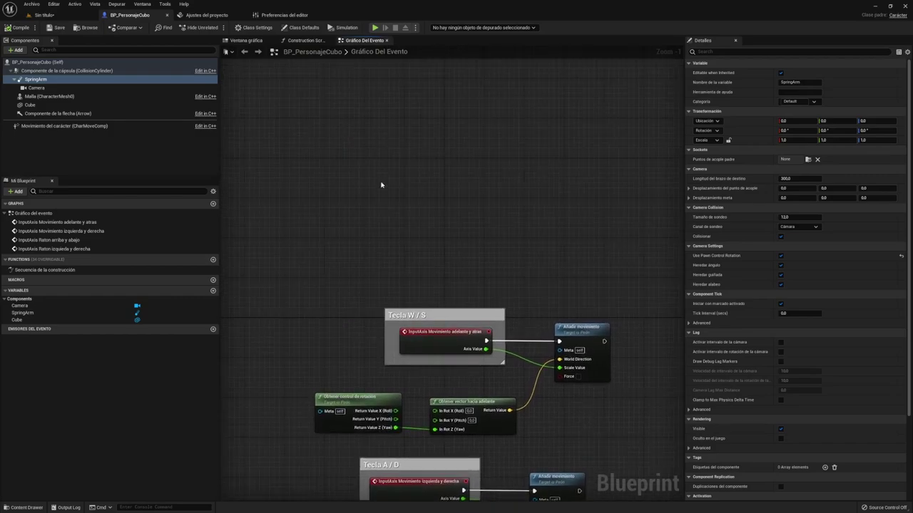
right_click(352, 149)
text(salto)
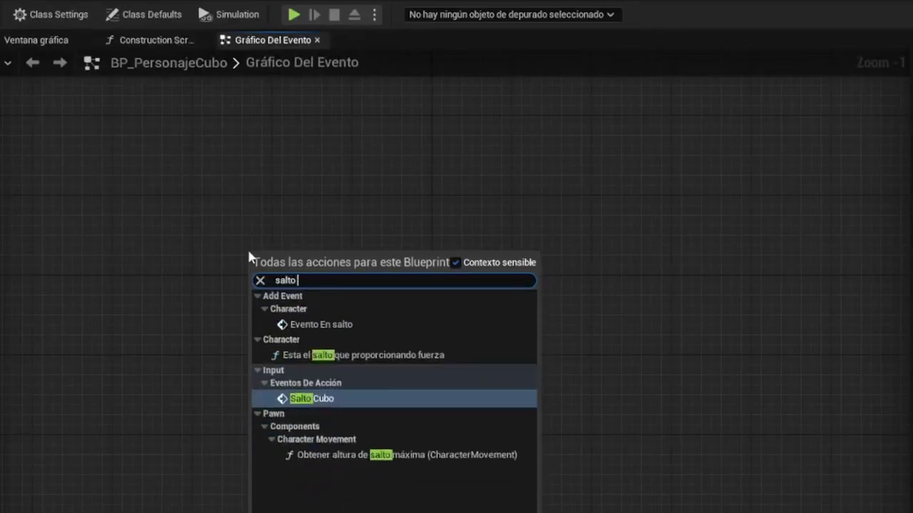
text( cubo)
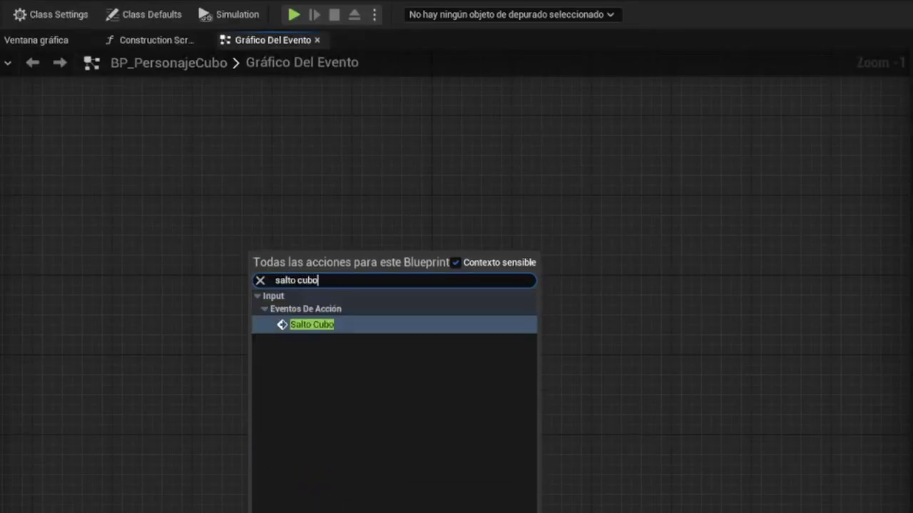
click(311, 325)
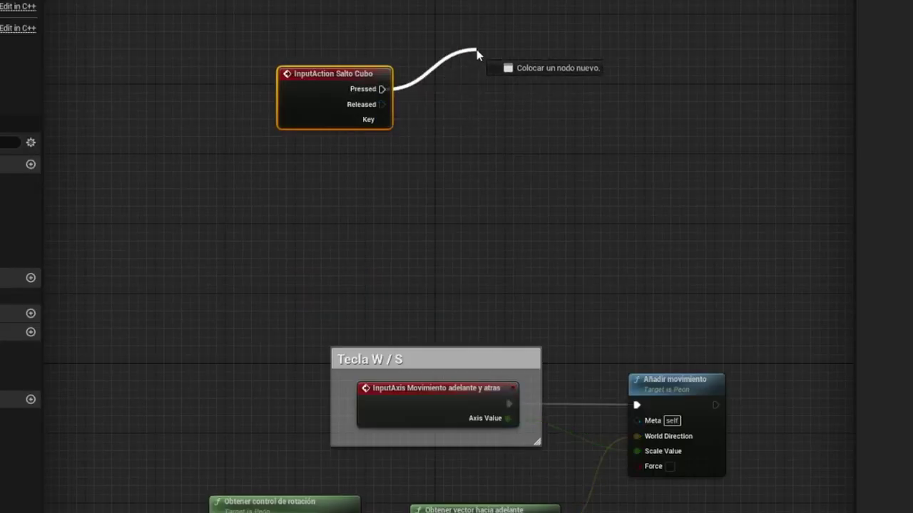
- Wire Pressed to Saltar and Released to Deja de saltar, aligning the two nodes
drag(477, 54, 477, 51)
text(saltar)
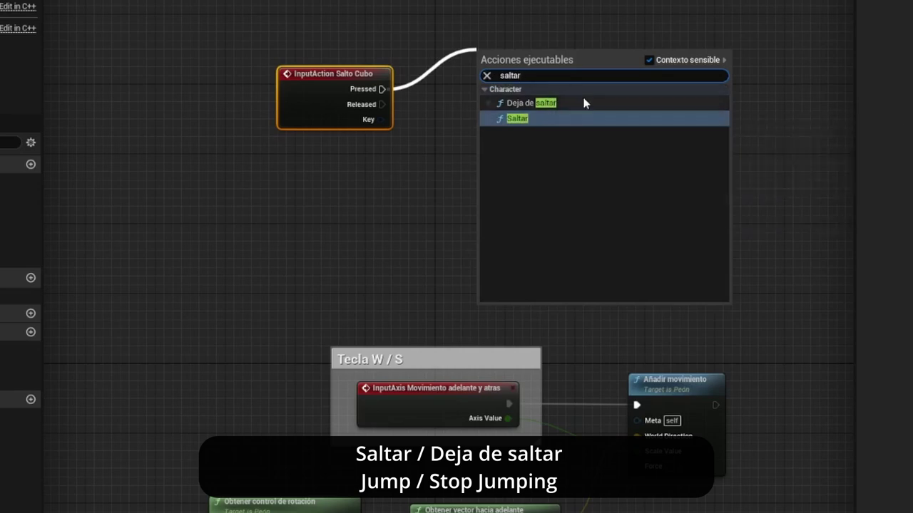
click(554, 119)
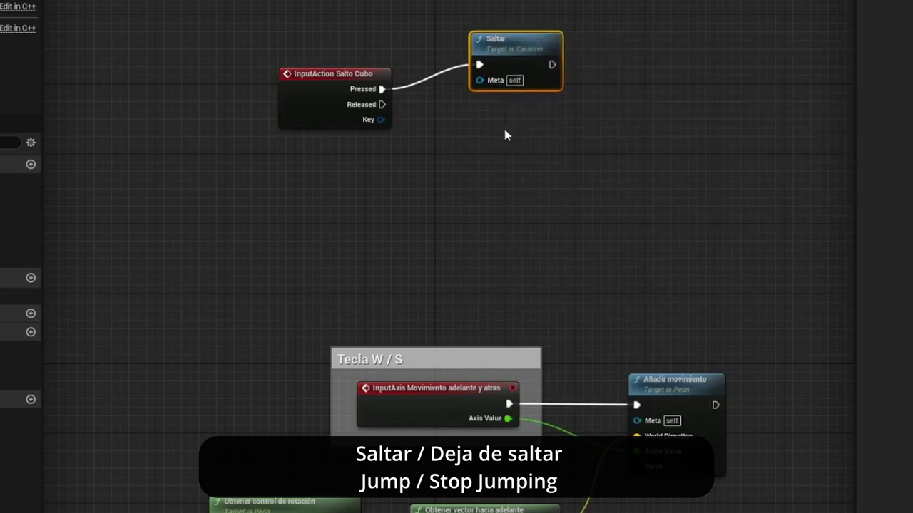
drag(382, 105, 480, 147)
text(d)
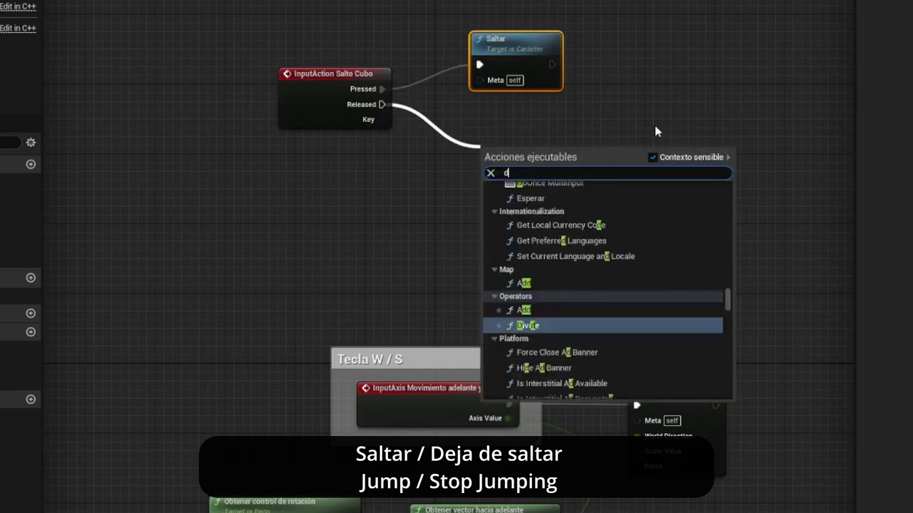
text(eja)
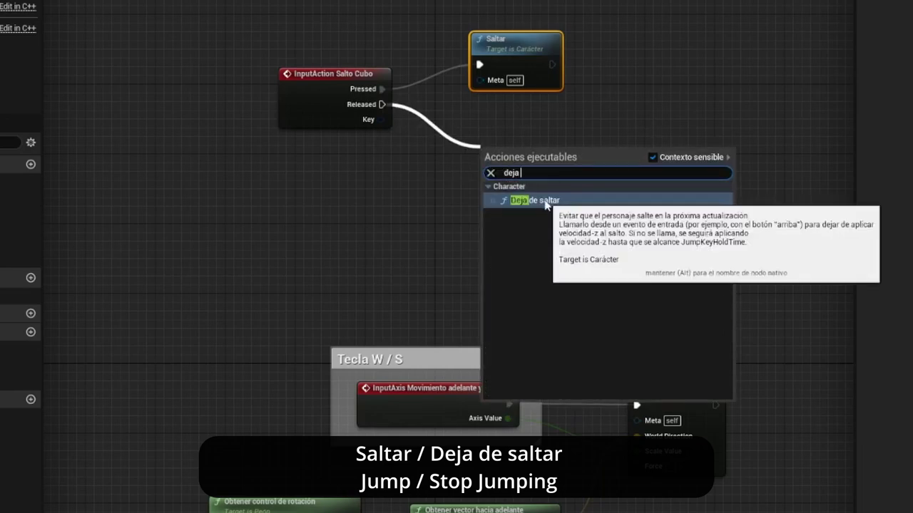
click(546, 201)
drag(526, 152, 516, 126)
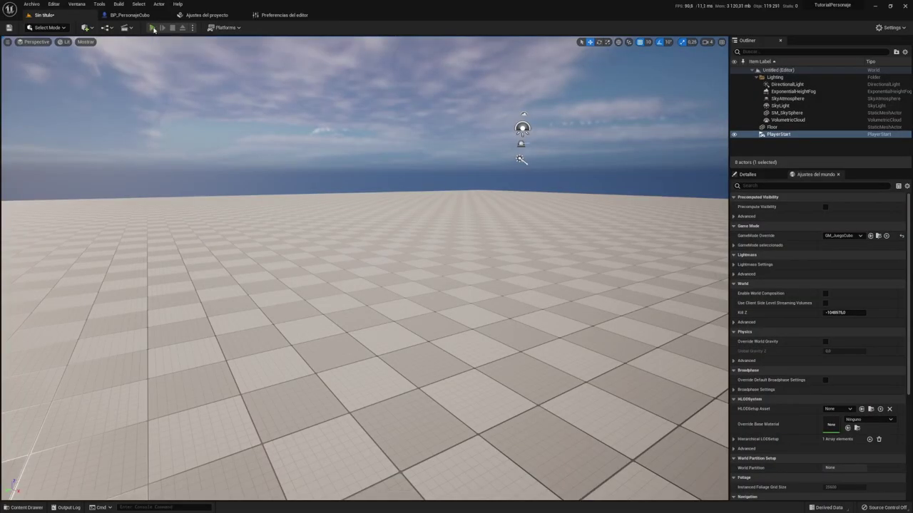
- Play the level, make the cube jump with Space, then stop the session
click(153, 28)
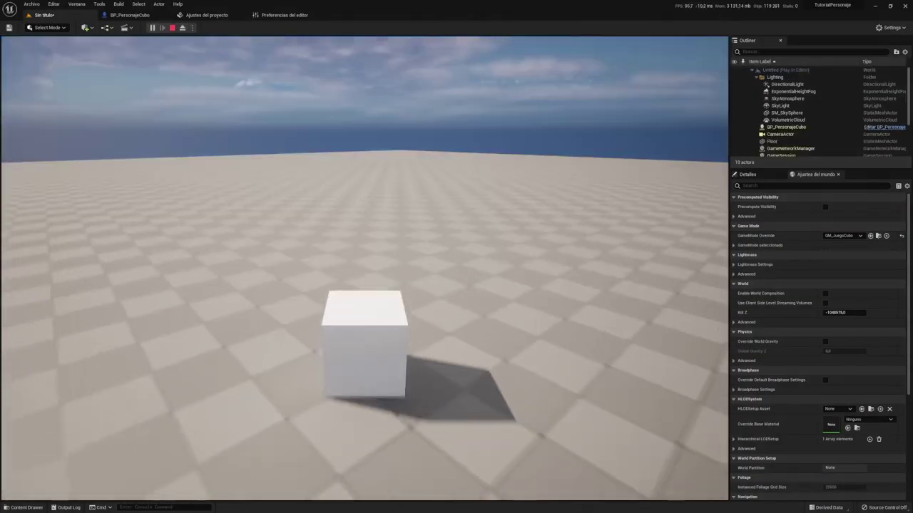
key(space)
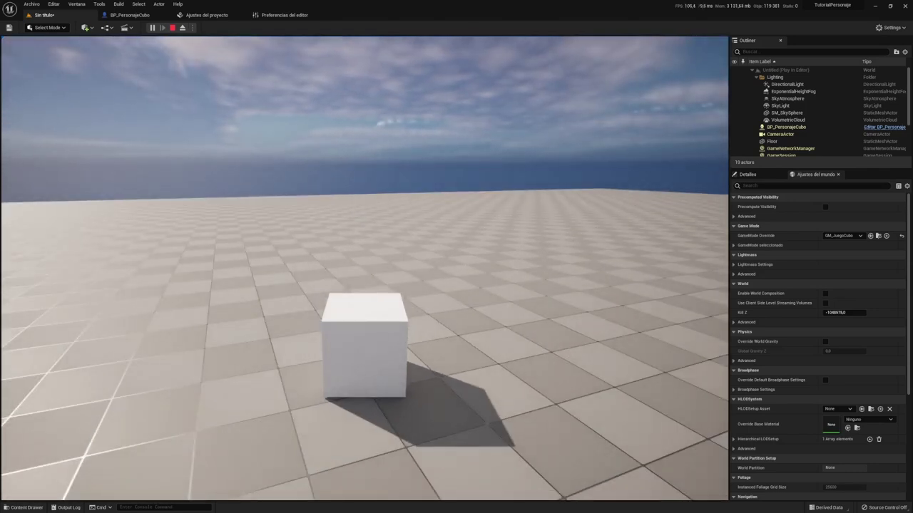
key(Escape)
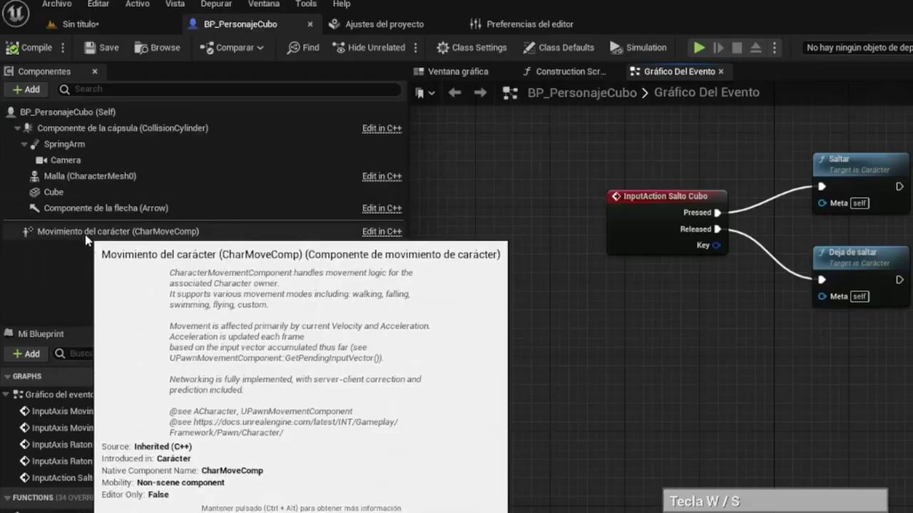
- Change Character Movement max walking speed from 600 to 1500 and jump Z velocity from 420 to 1000
click(47, 128)
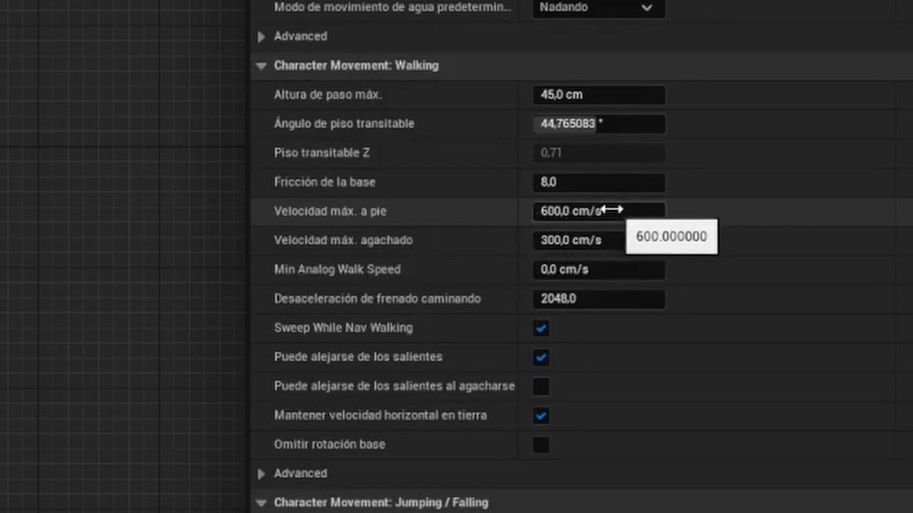
click(612, 209)
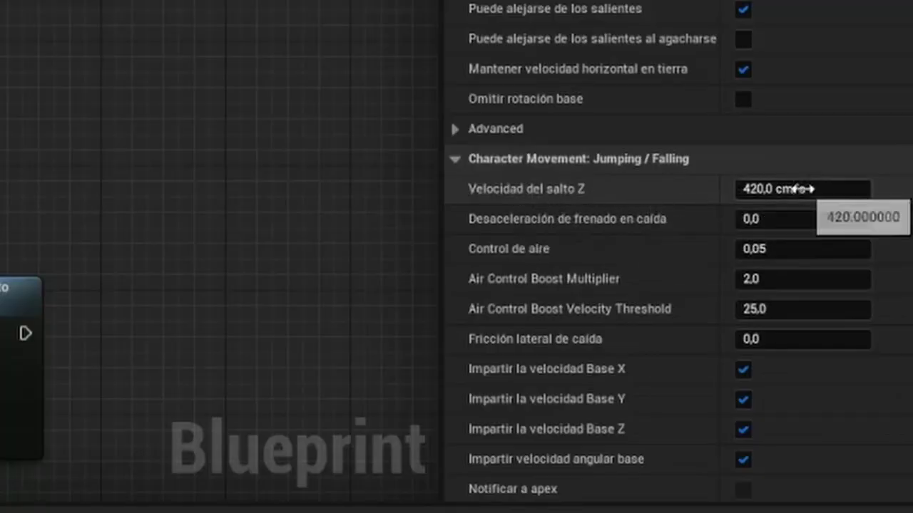
click(827, 190)
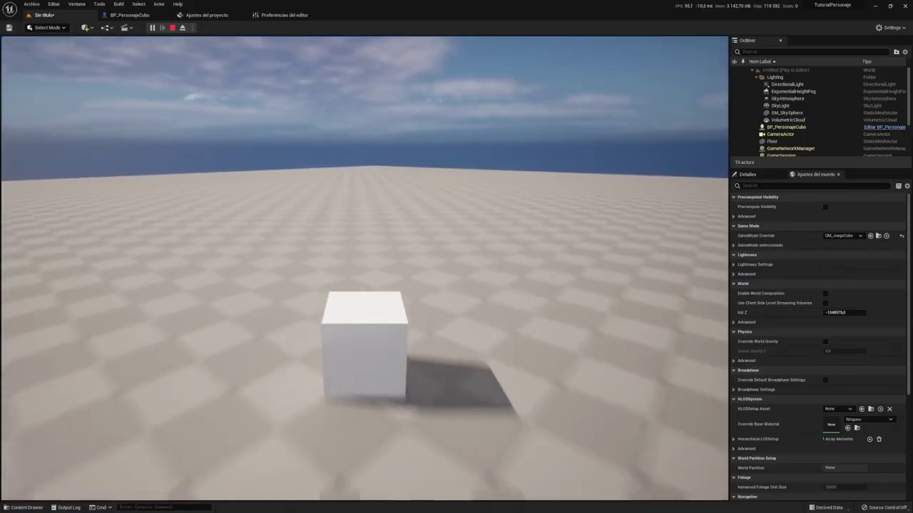
- Jump and move the faster cube in play, then end the session
key(space)
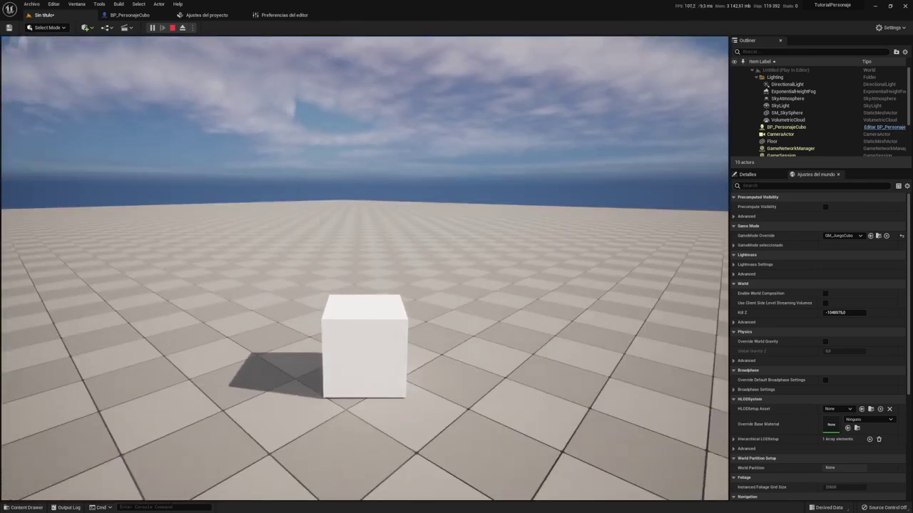
key(space)
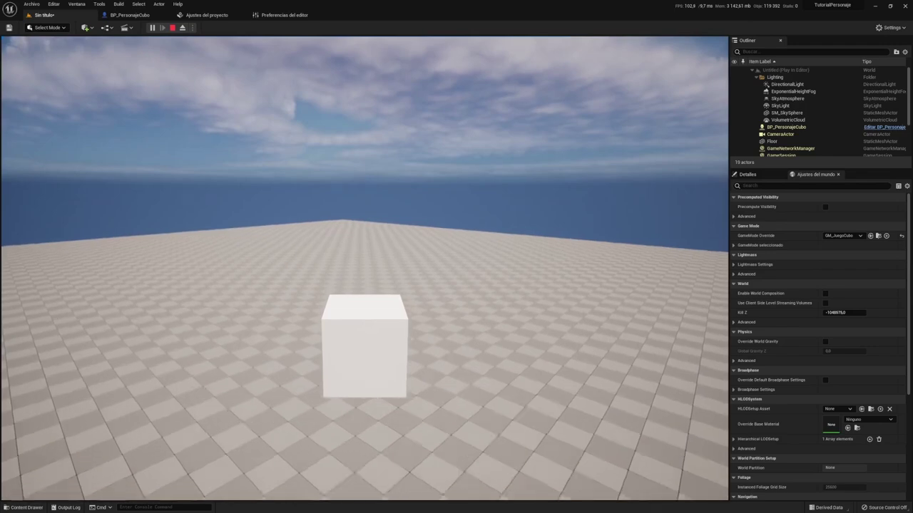
key(Escape)
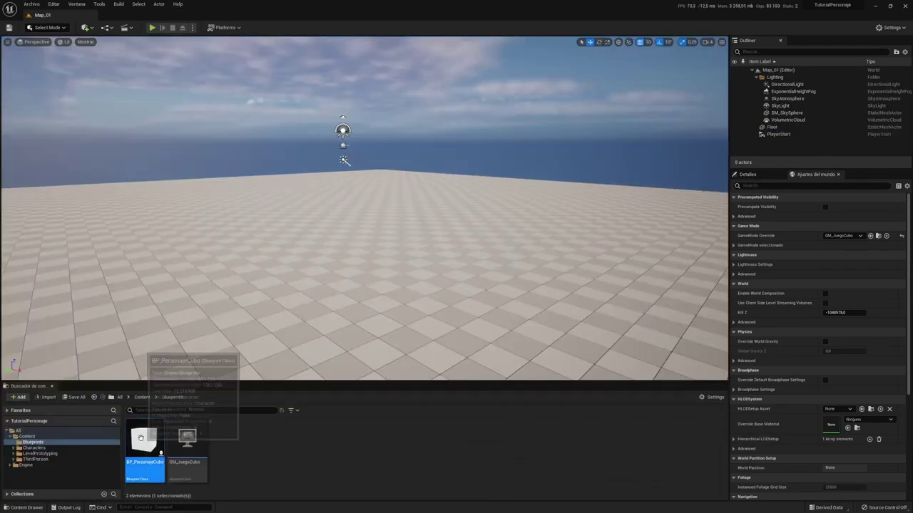
- In BP_PersonajeCubo's viewport, raise the SpringArm 90 units and parent the Camera to SpringEndpoint
double_click(145, 441)
click(154, 40)
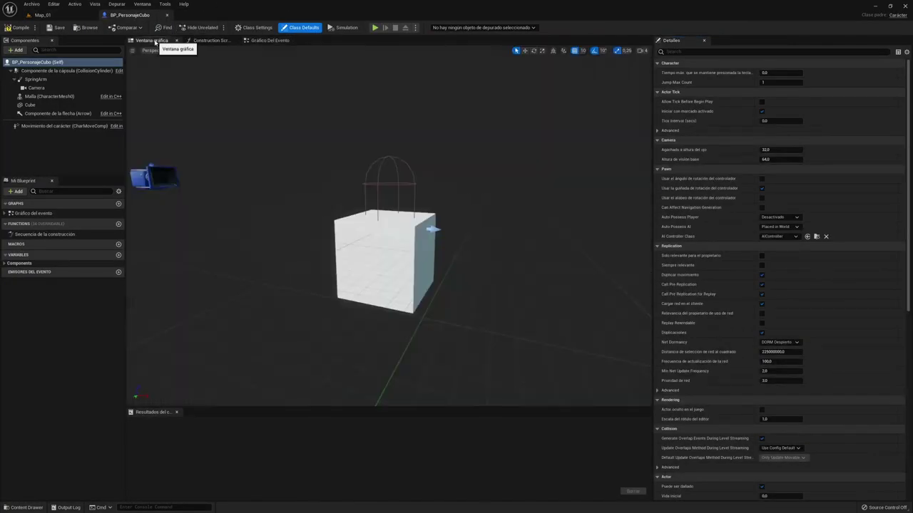
right_drag(306, 118, 278, 120)
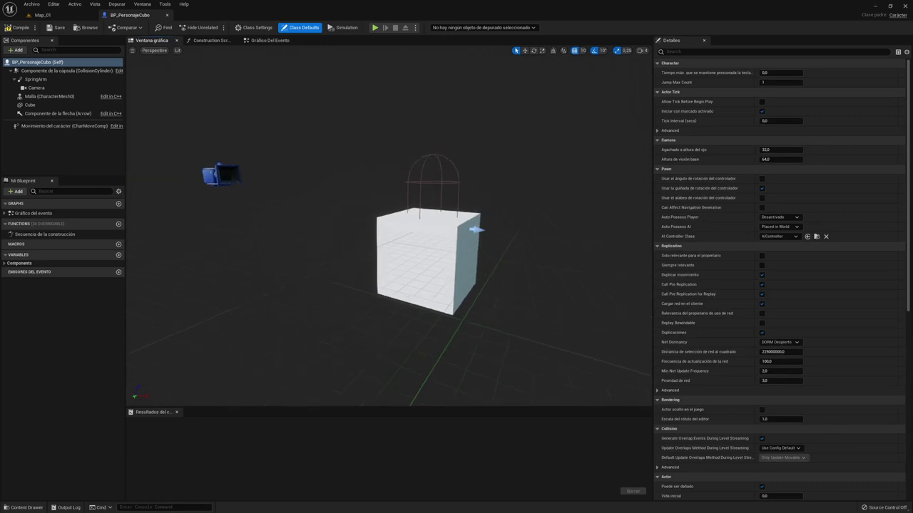
click(473, 226)
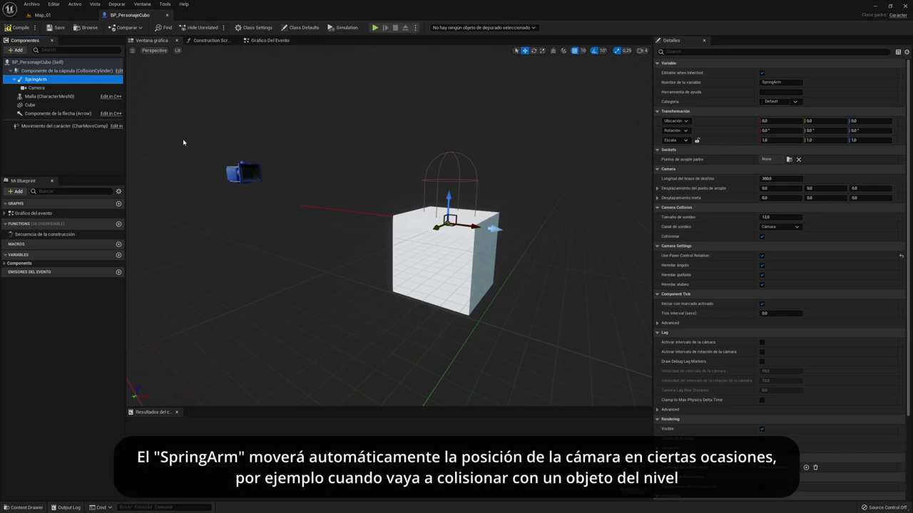
click(32, 89)
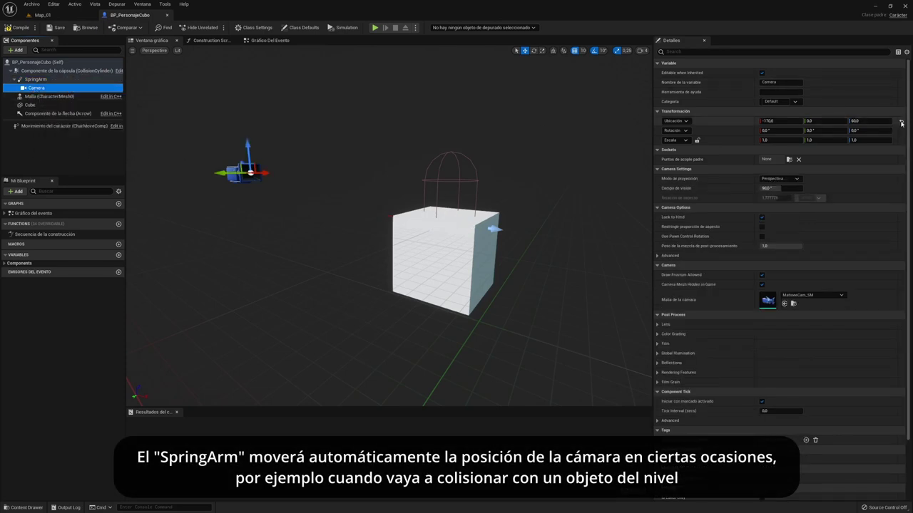
click(447, 197)
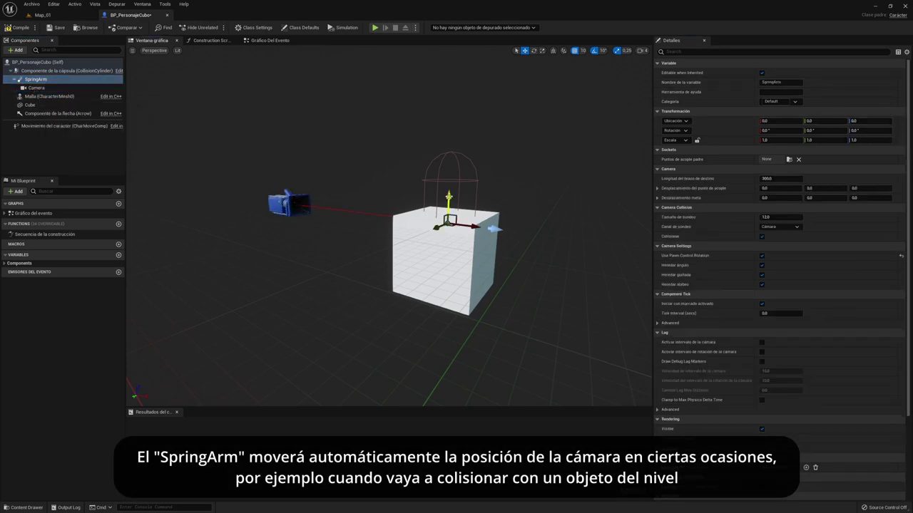
drag(449, 197, 449, 144)
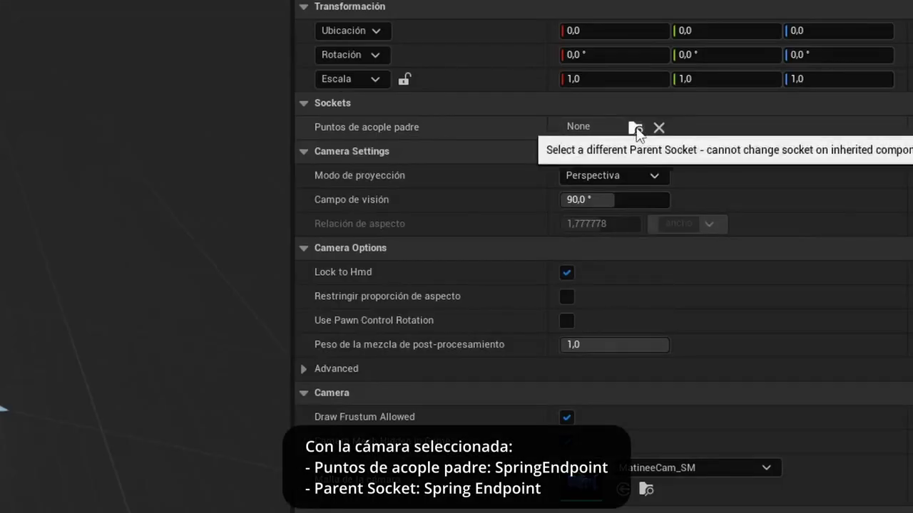
click(634, 127)
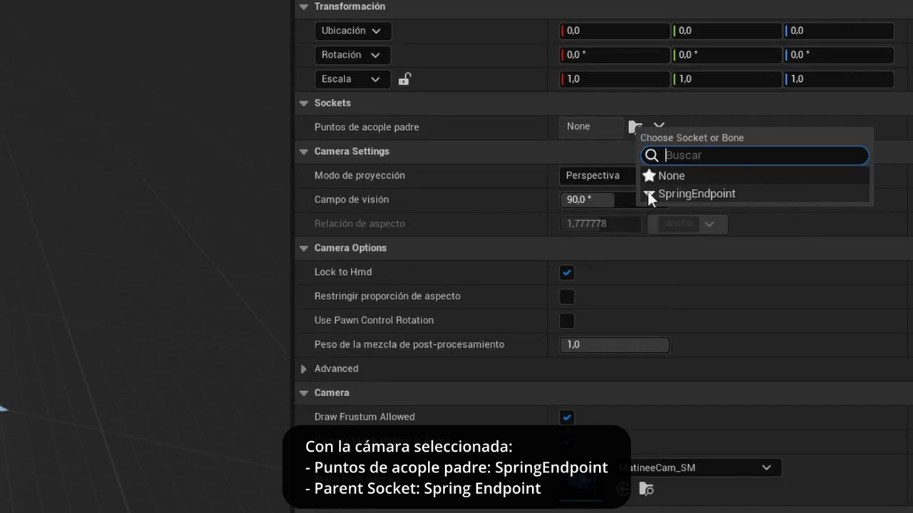
click(738, 189)
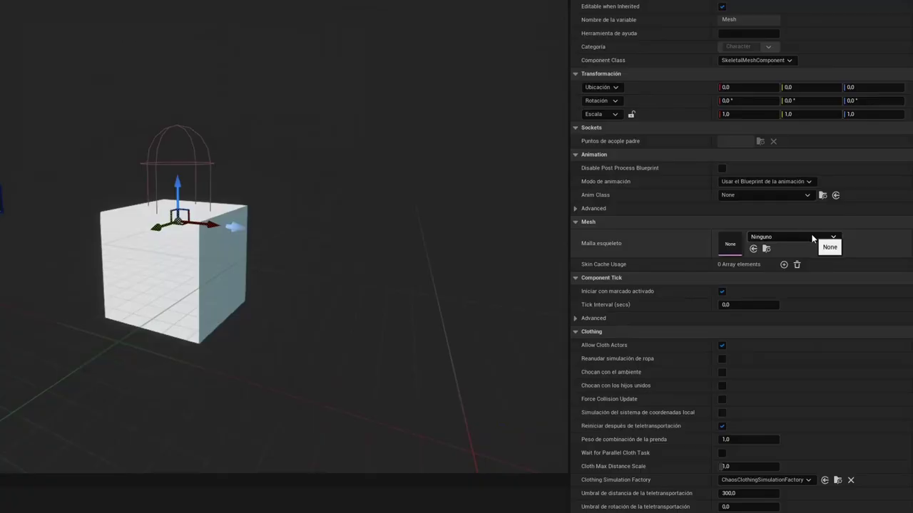
- Set the skeletal mesh to the TutorialTPP mannequin and delete the Cube component
click(811, 238)
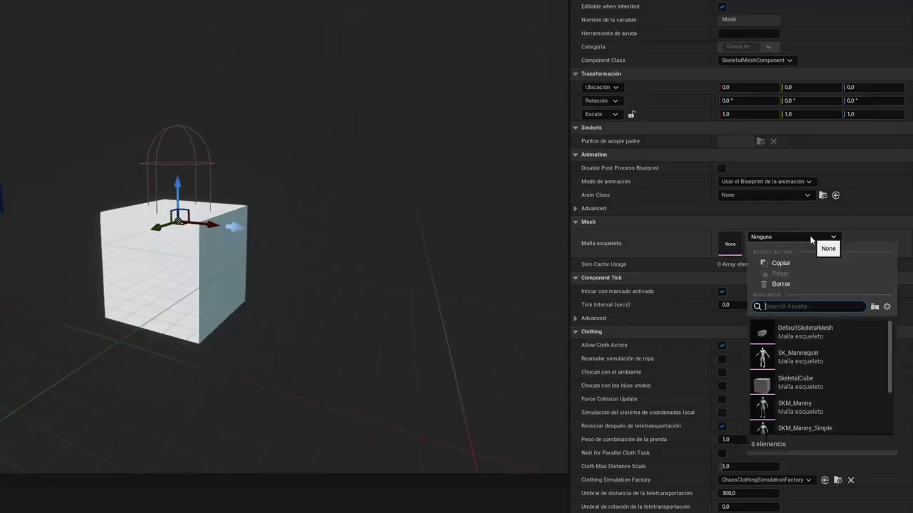
scroll(838, 353, down, 3)
click(823, 415)
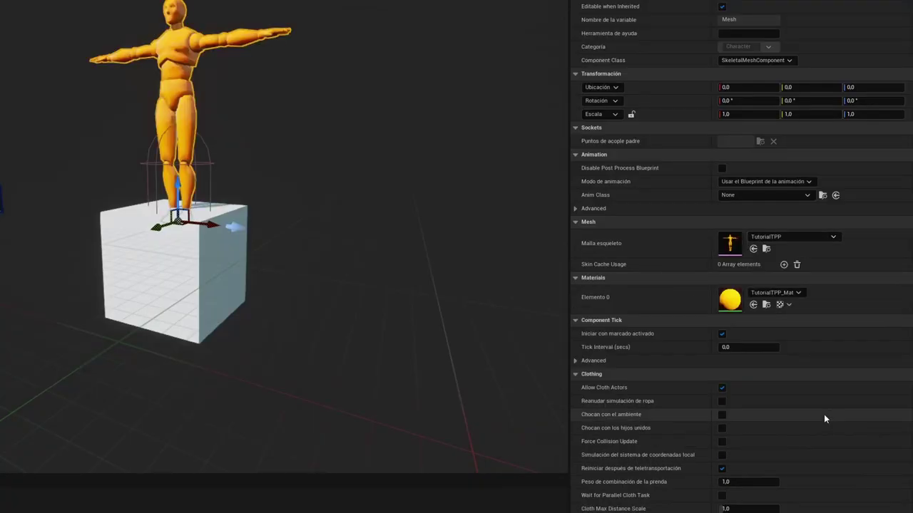
click(32, 106)
key(Delete)
- Lower the mannequin to about Z -89, rotate it -90 degrees, and start a test play
click(43, 88)
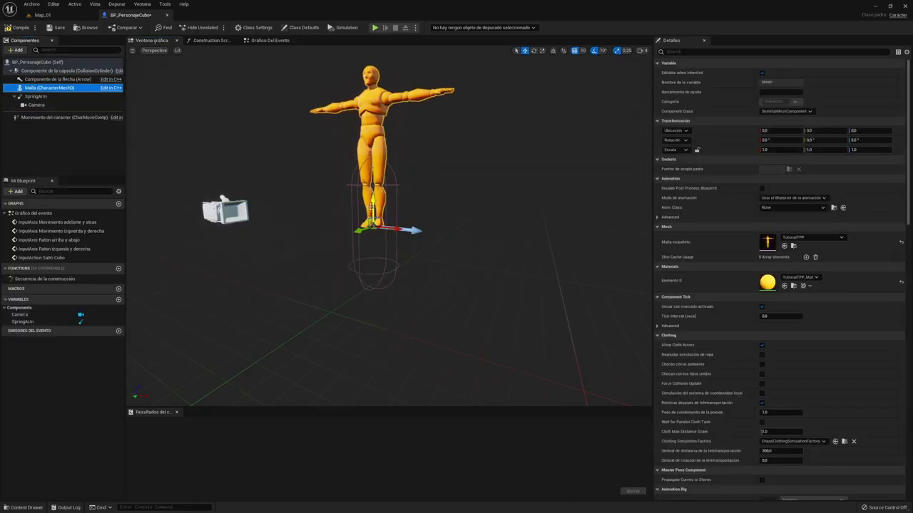
drag(374, 222, 376, 261)
click(533, 50)
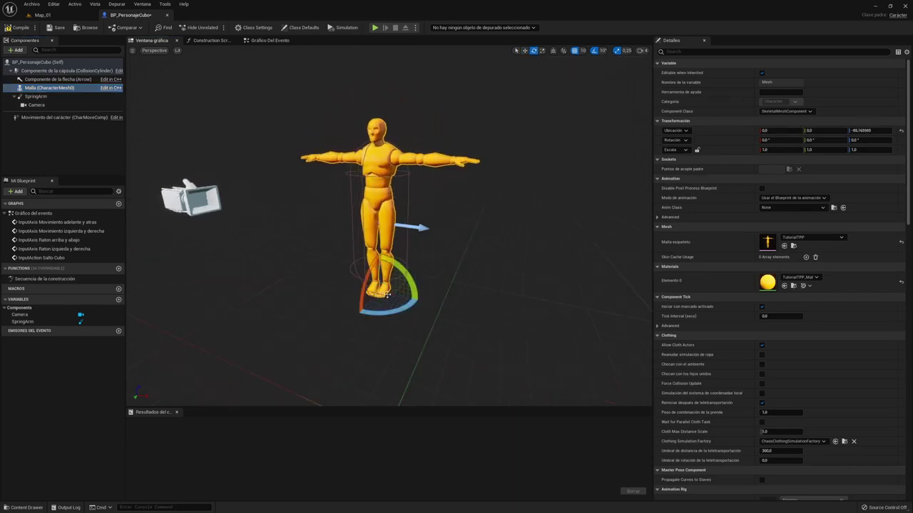
drag(421, 300, 418, 294)
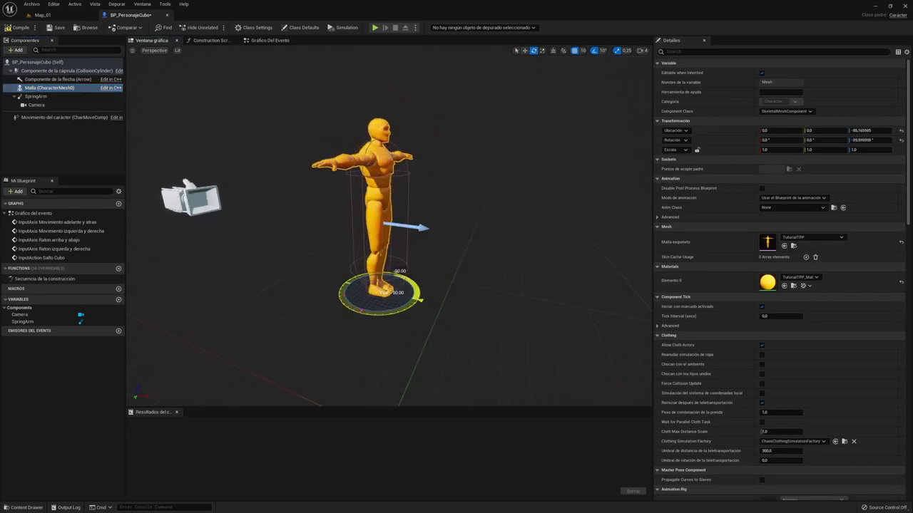
key(alt+p)
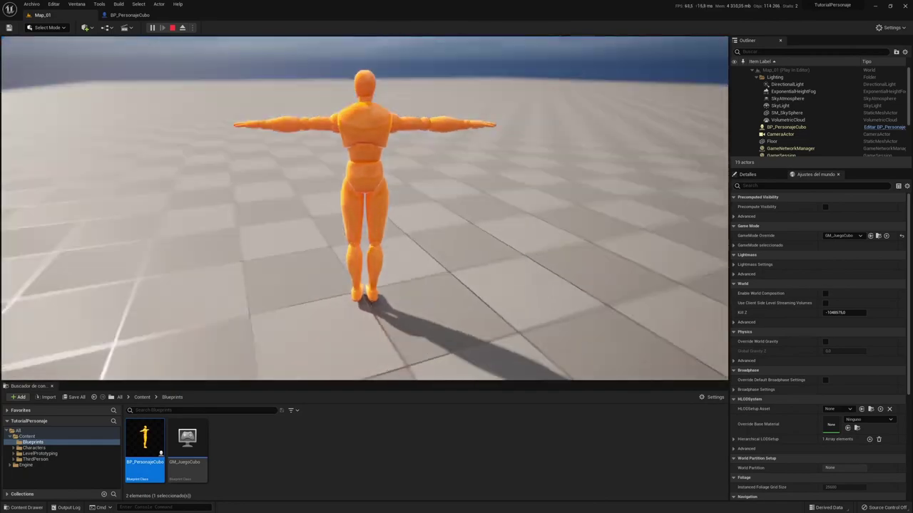
- Stop play, turn off Use Controller Rotation Yaw, and select the Character Movement component
key(Escape)
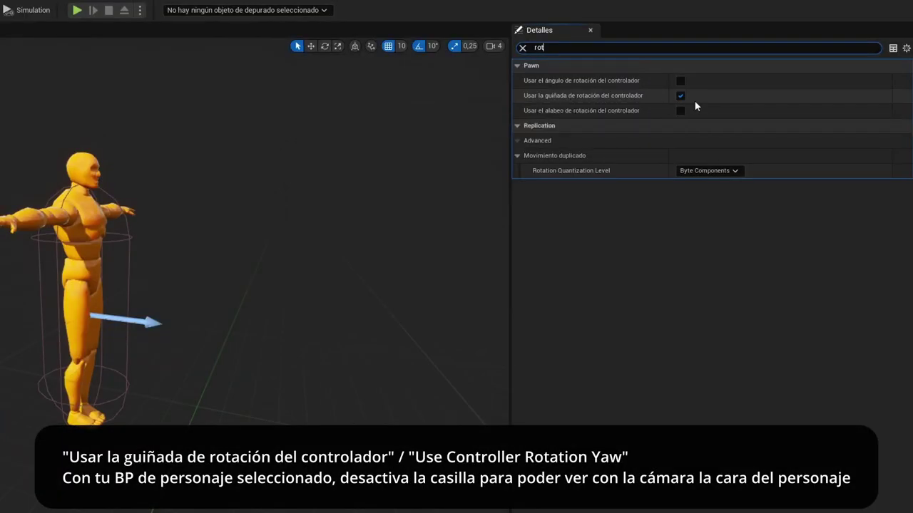
click(680, 96)
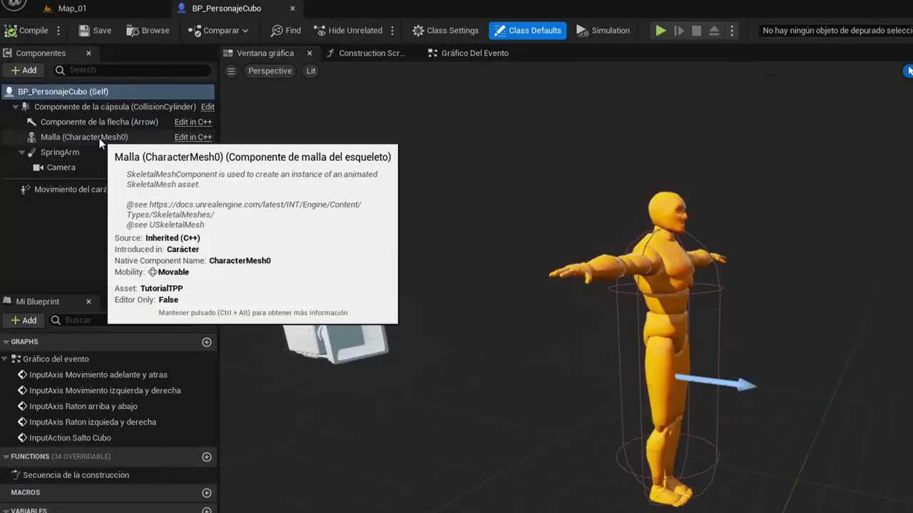
click(73, 190)
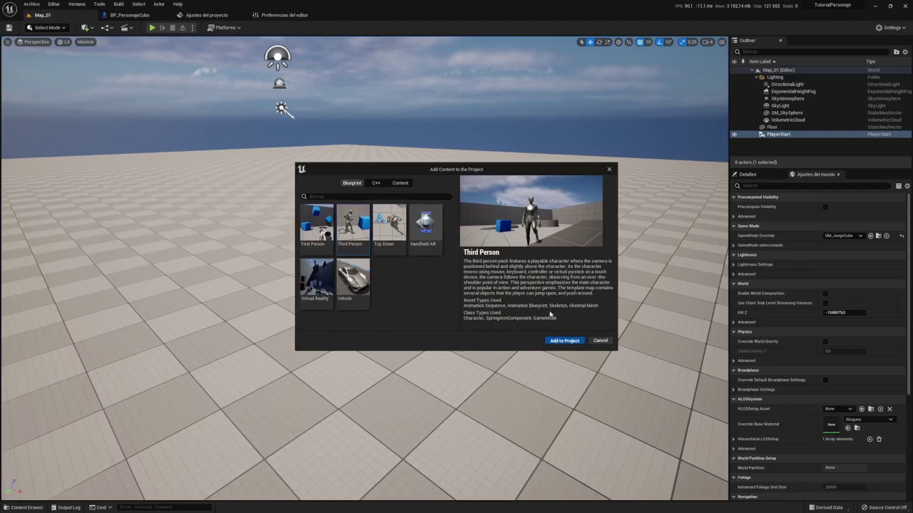
- Add the Third Person template and zoom into BP_ThirdPersonCharacter's camera and movement input nodes
click(559, 342)
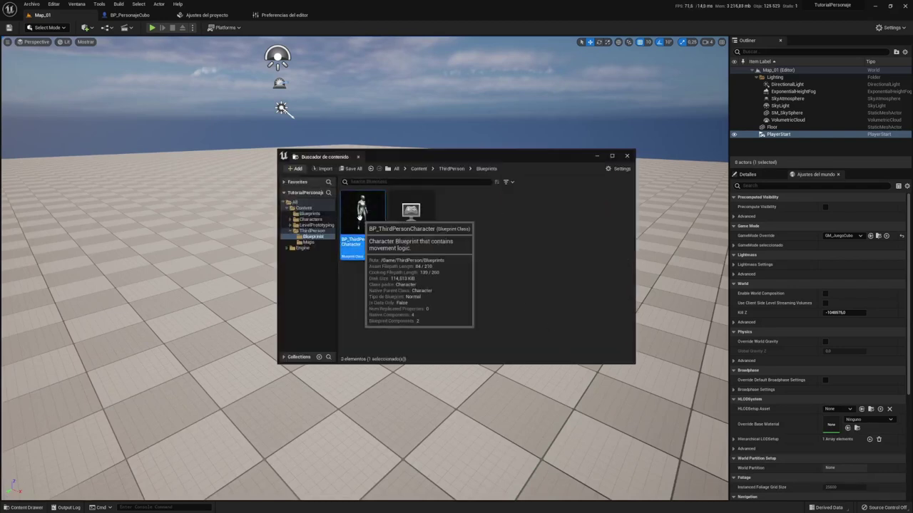
double_click(356, 214)
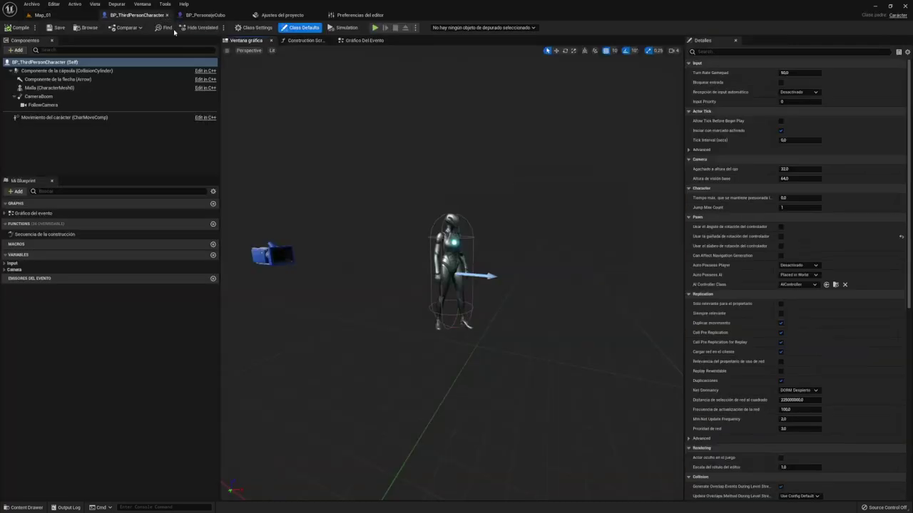
click(364, 40)
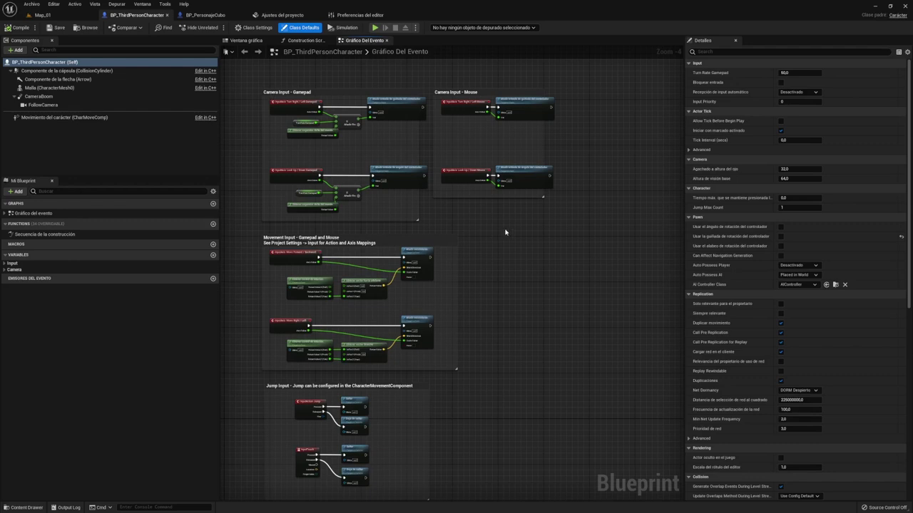
scroll(505, 232, up, 3)
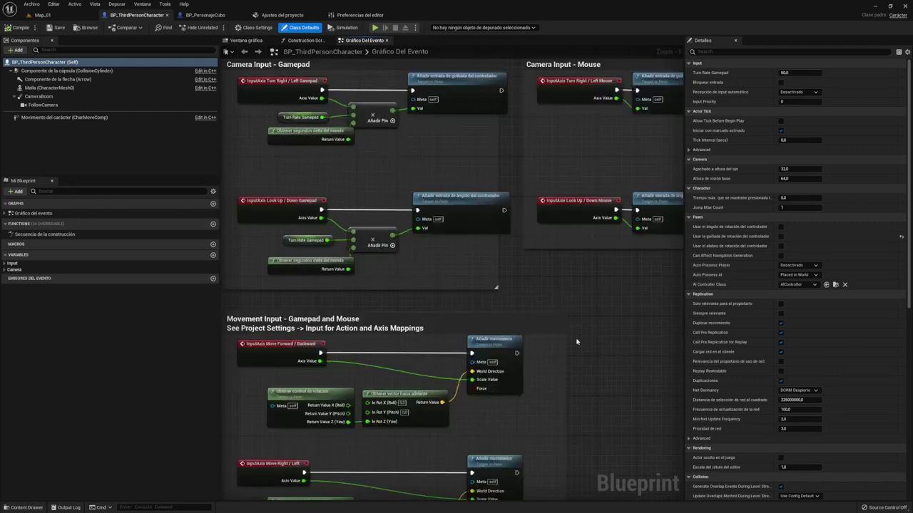
right_drag(576, 342, 619, 369)
scroll(619, 369, up, 1)
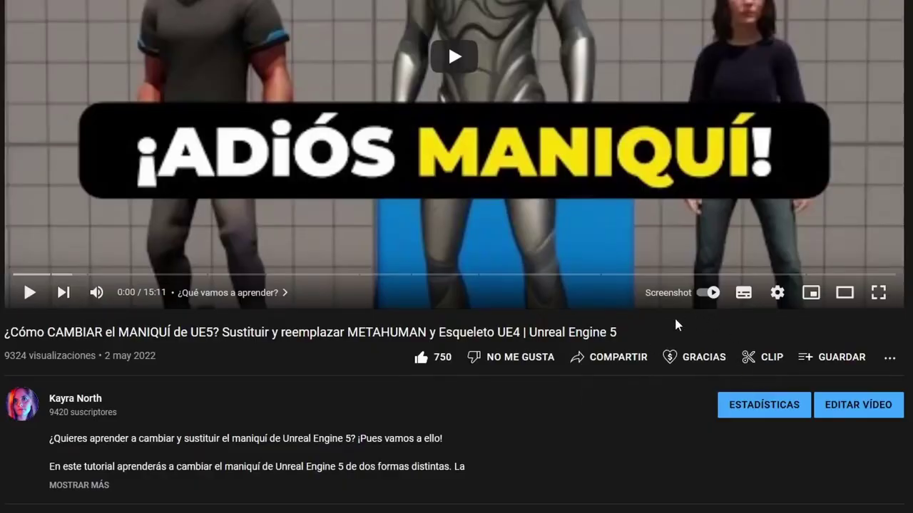
- Open the Super Thanks dialog for the mannequin-replacement tutorial video
click(700, 364)
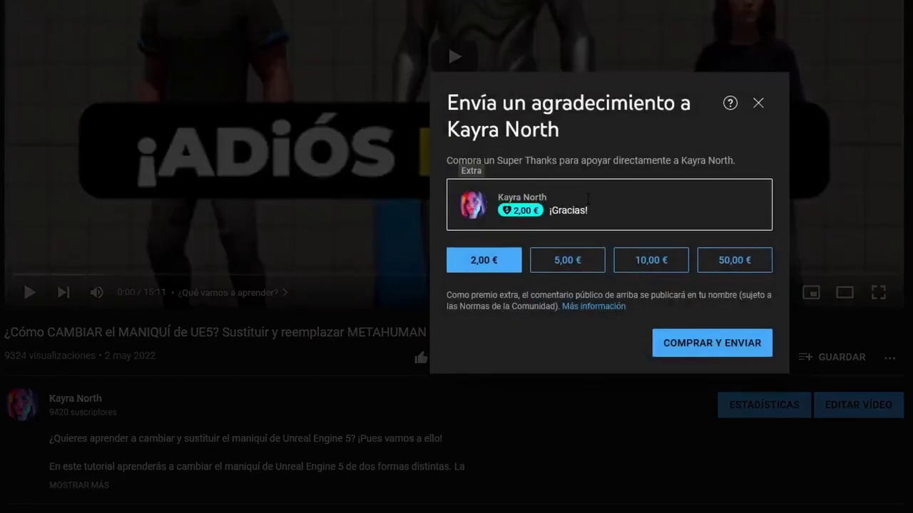